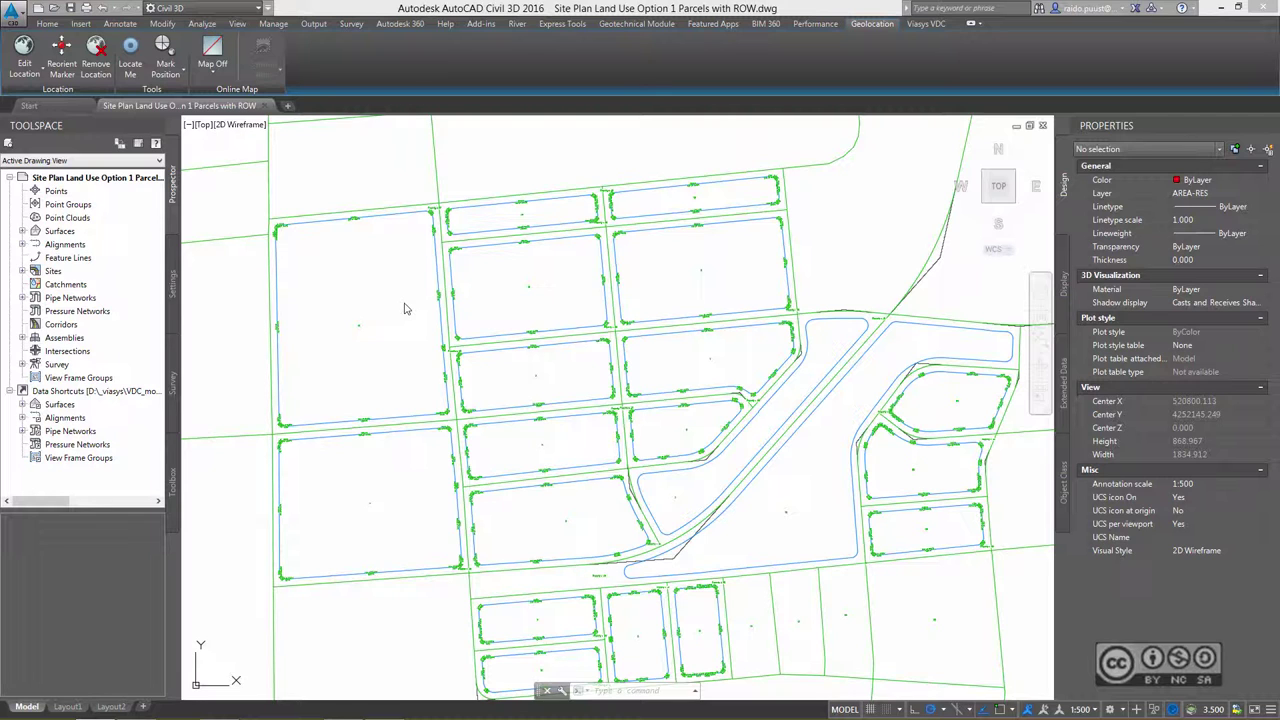
# Select all 20 parcel segments with Select Similar and explode them into polylines.
pyautogui.click(414, 271)
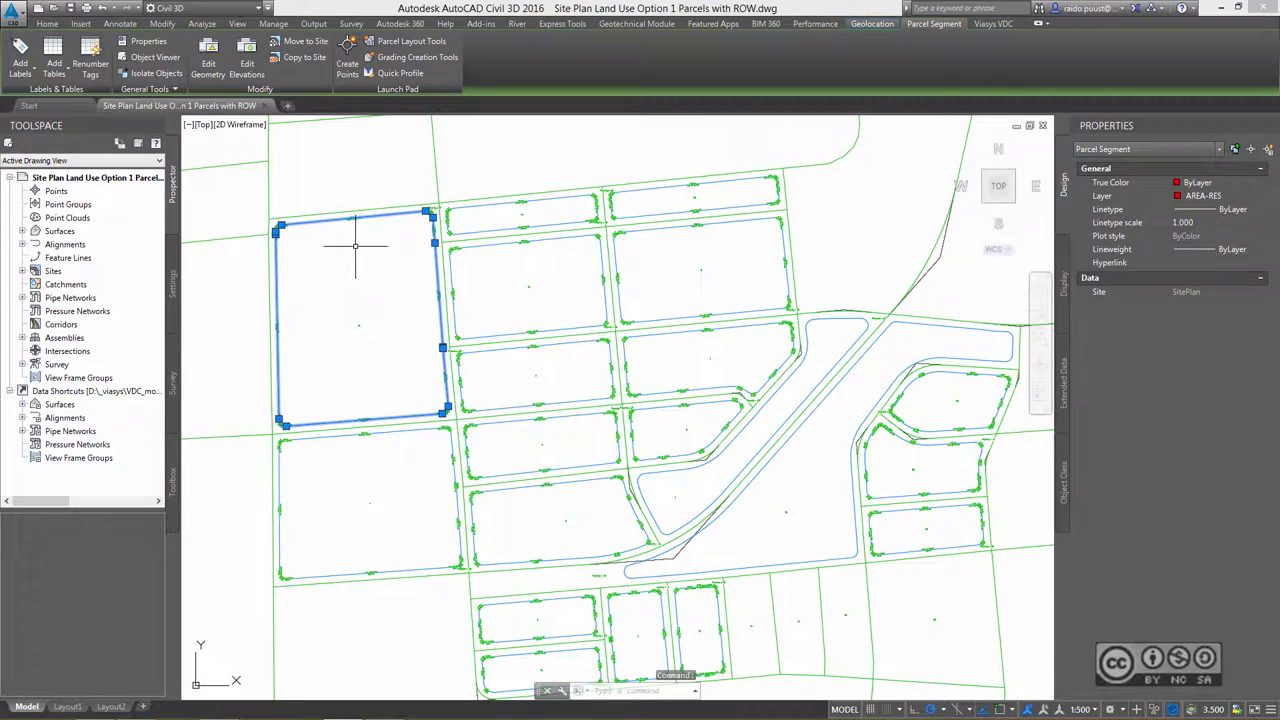
pyautogui.rightClick(357, 246)
pyautogui.click(400, 457)
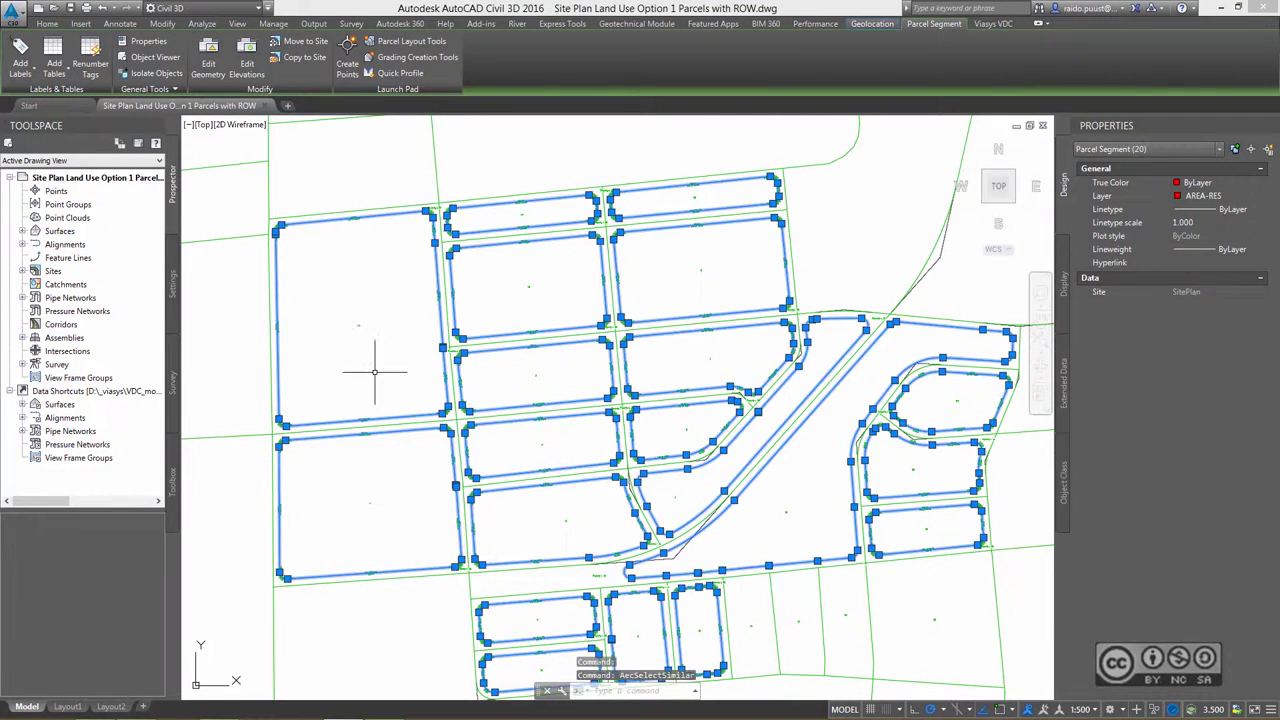
pyautogui.moveTo(362, 278)
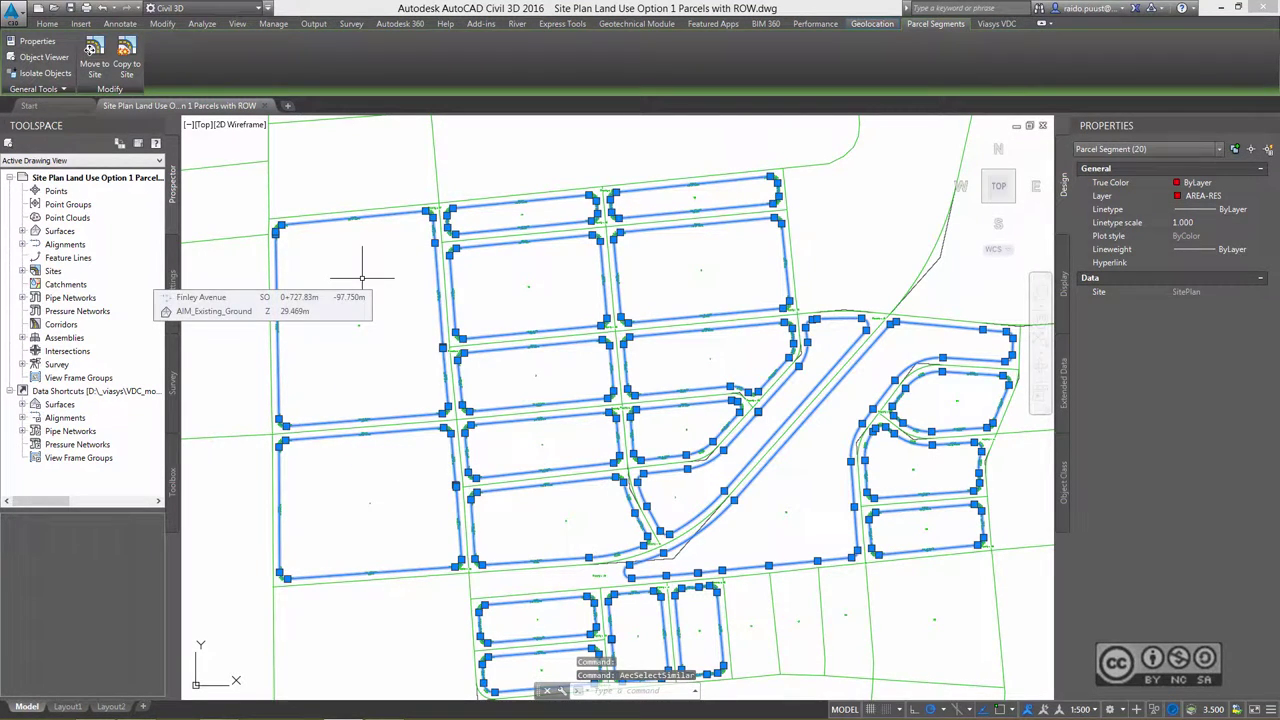
pyautogui.write('x')
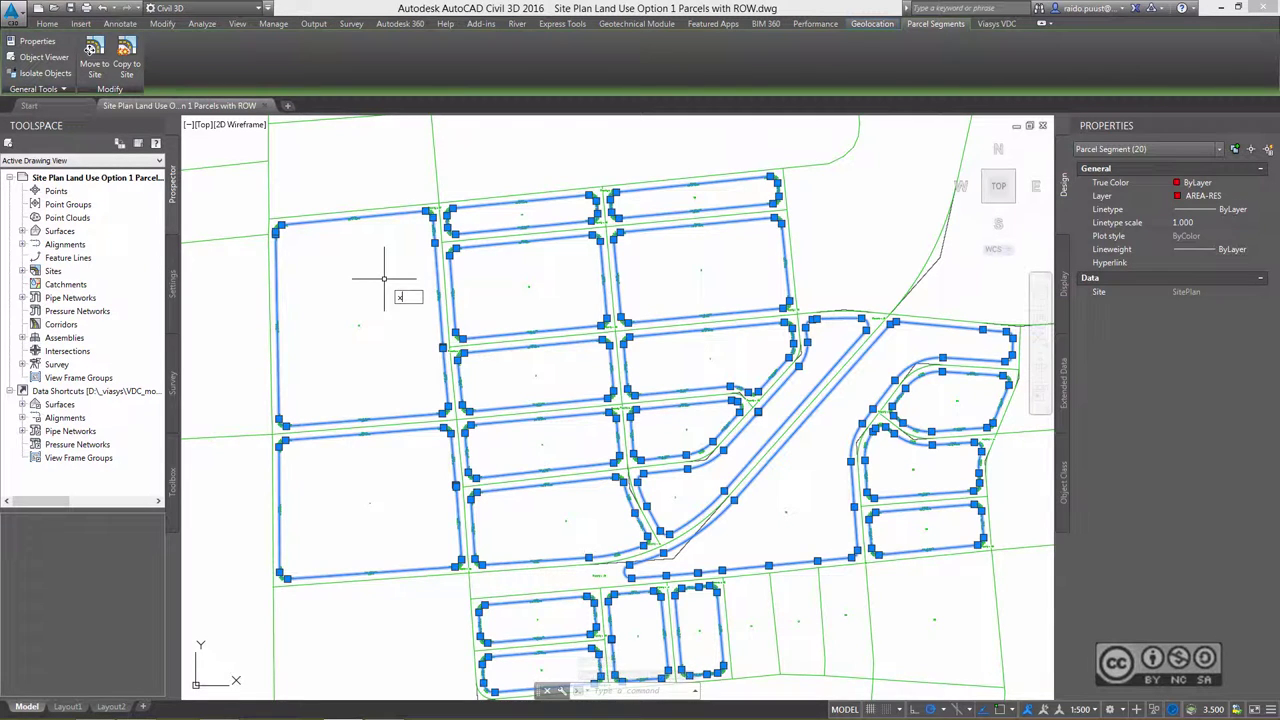
pyautogui.press('Return')
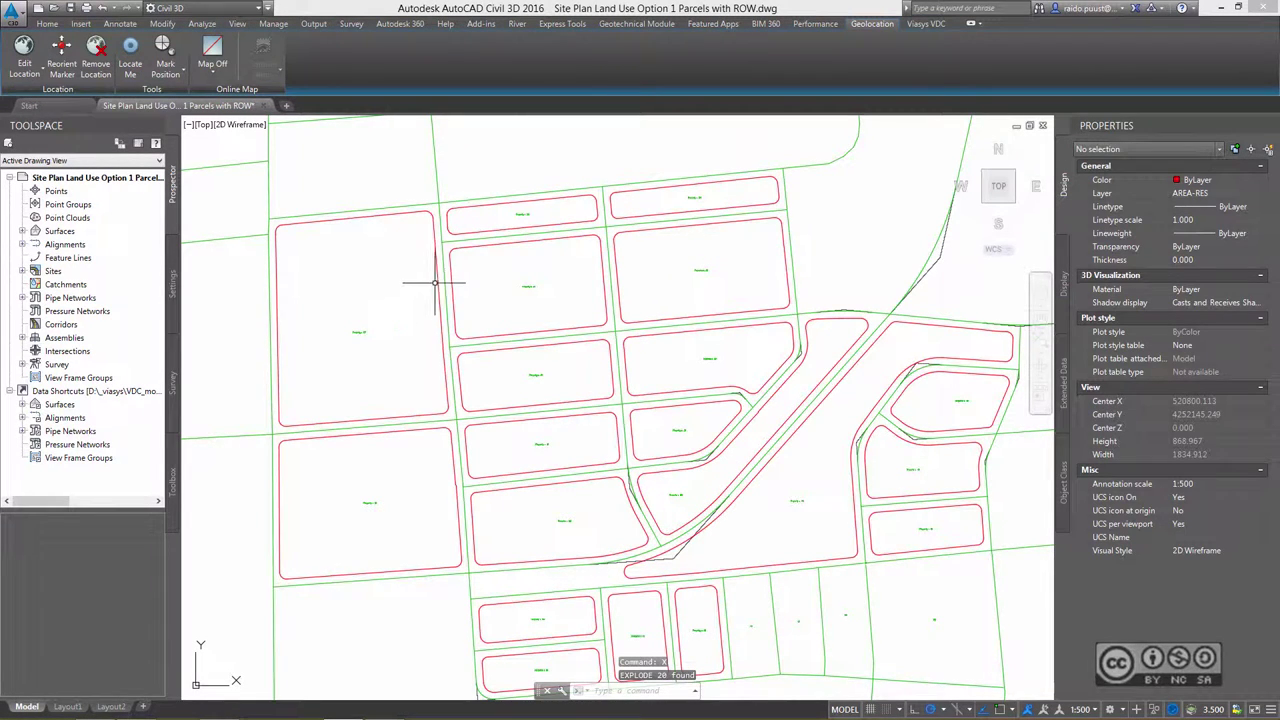
pyautogui.click(435, 283)
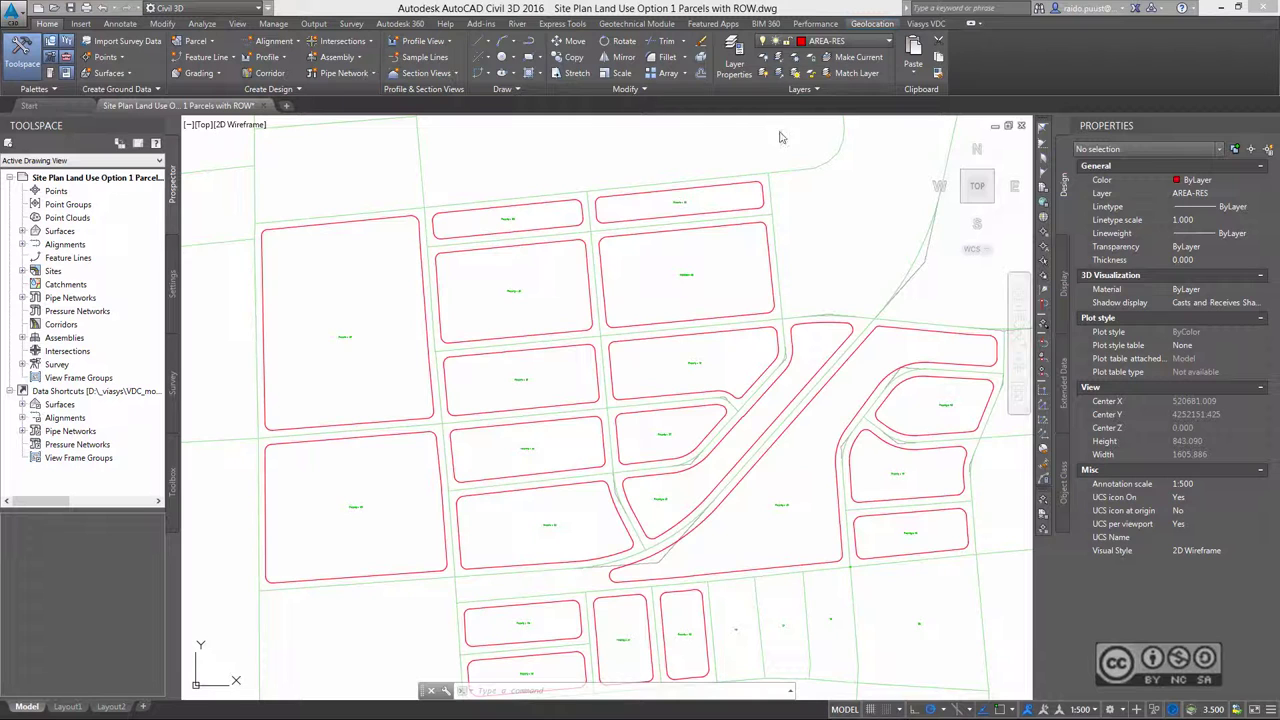
# Freeze layer 0 by picking one of its green right-of-way lines.
pyautogui.click(796, 61)
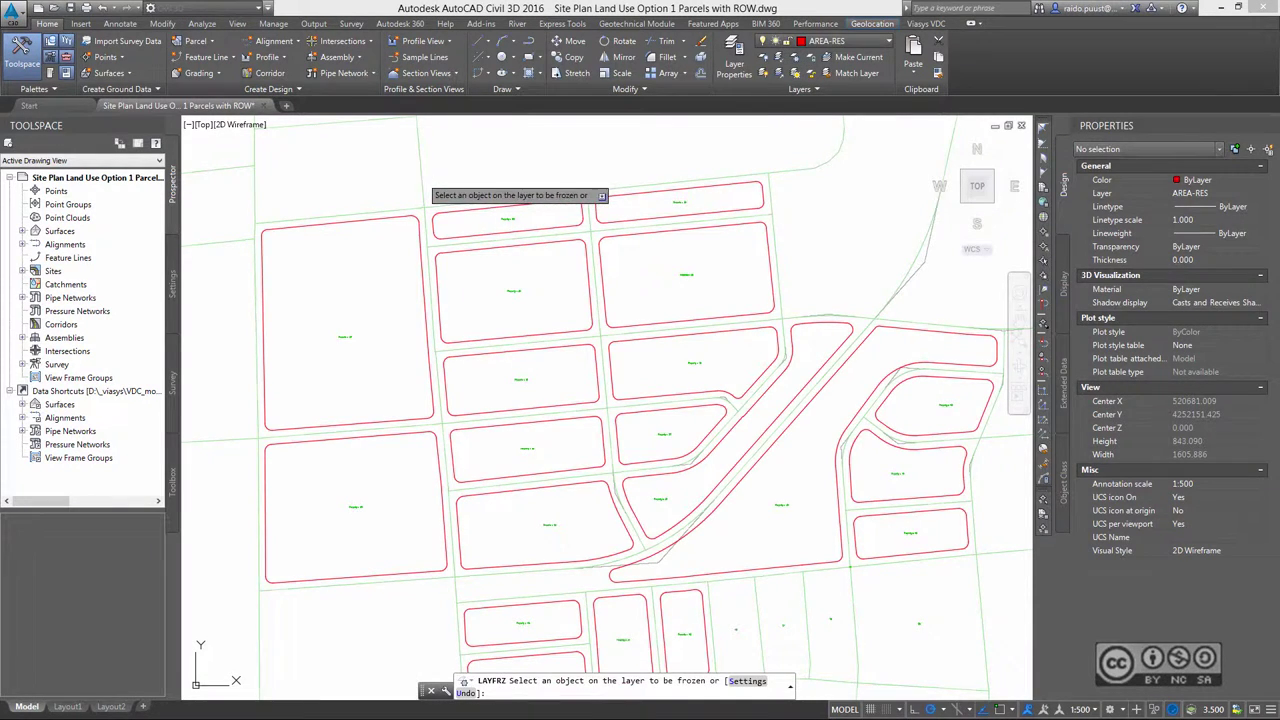
pyautogui.click(419, 170)
pyautogui.press('Return')
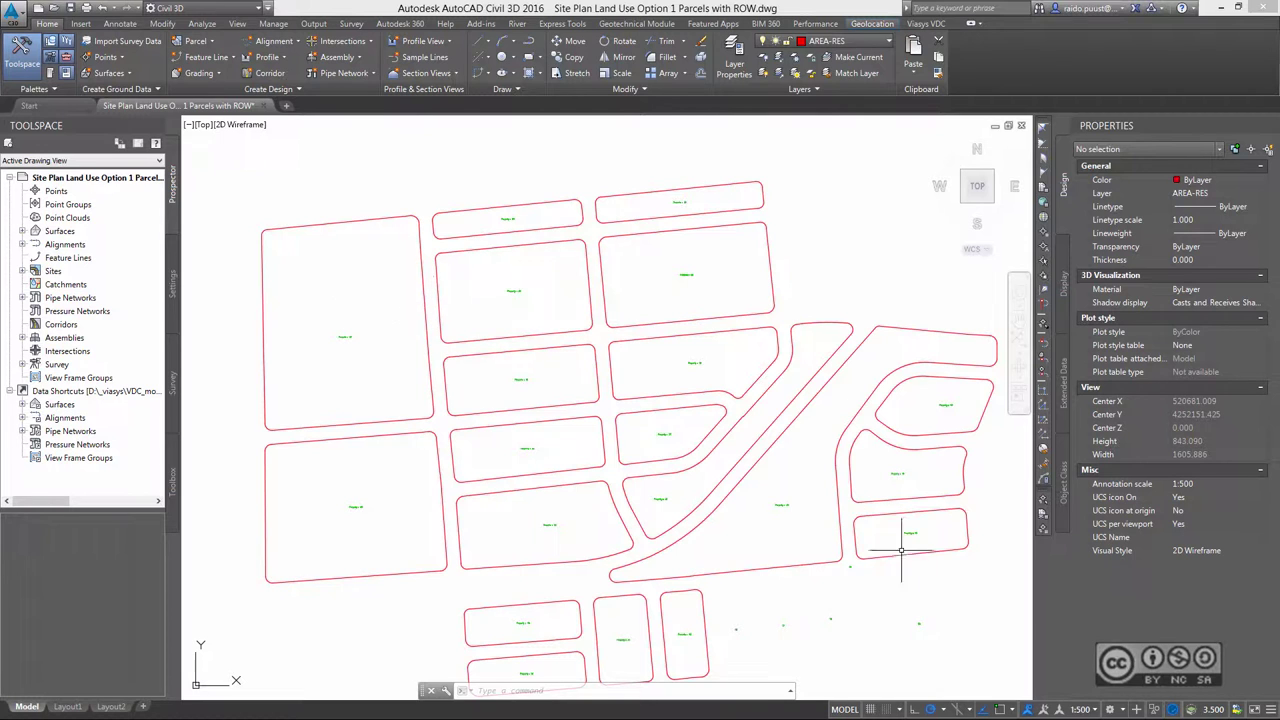
# Switch to the Planning and Analysis workspace and show the Map Setup ribbon tools.
pyautogui.click(1118, 710)
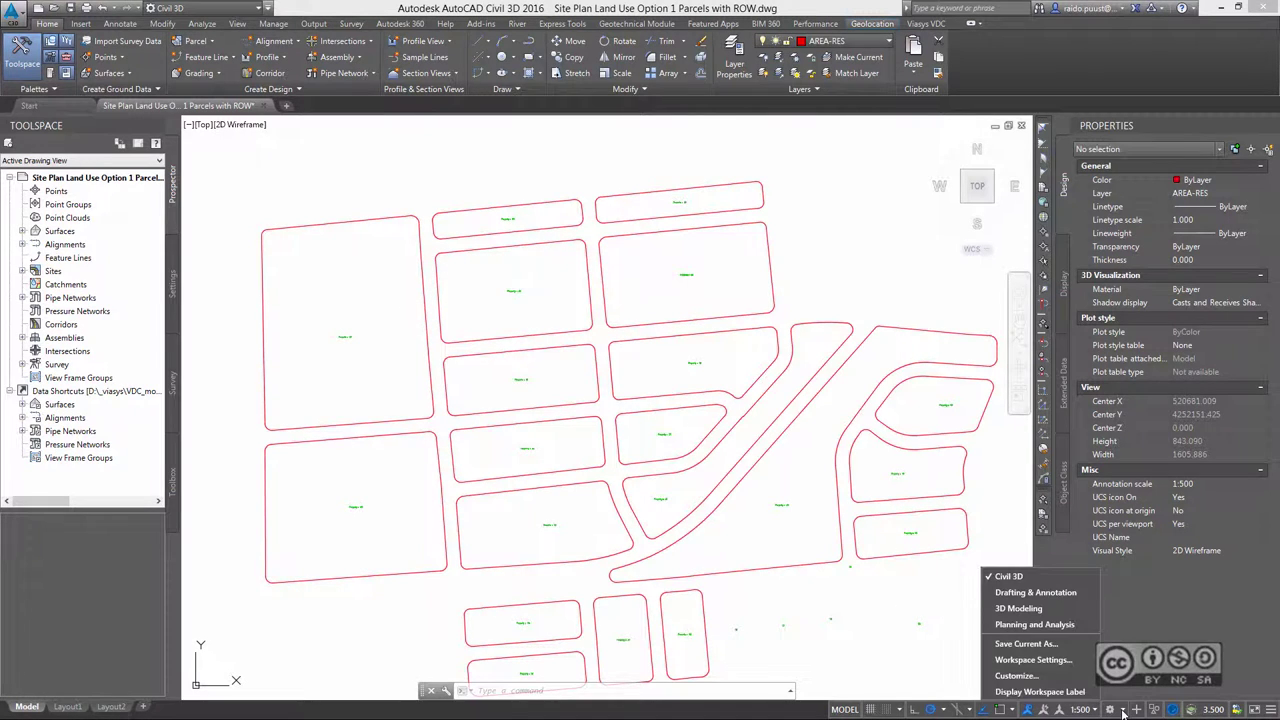
pyautogui.click(1036, 625)
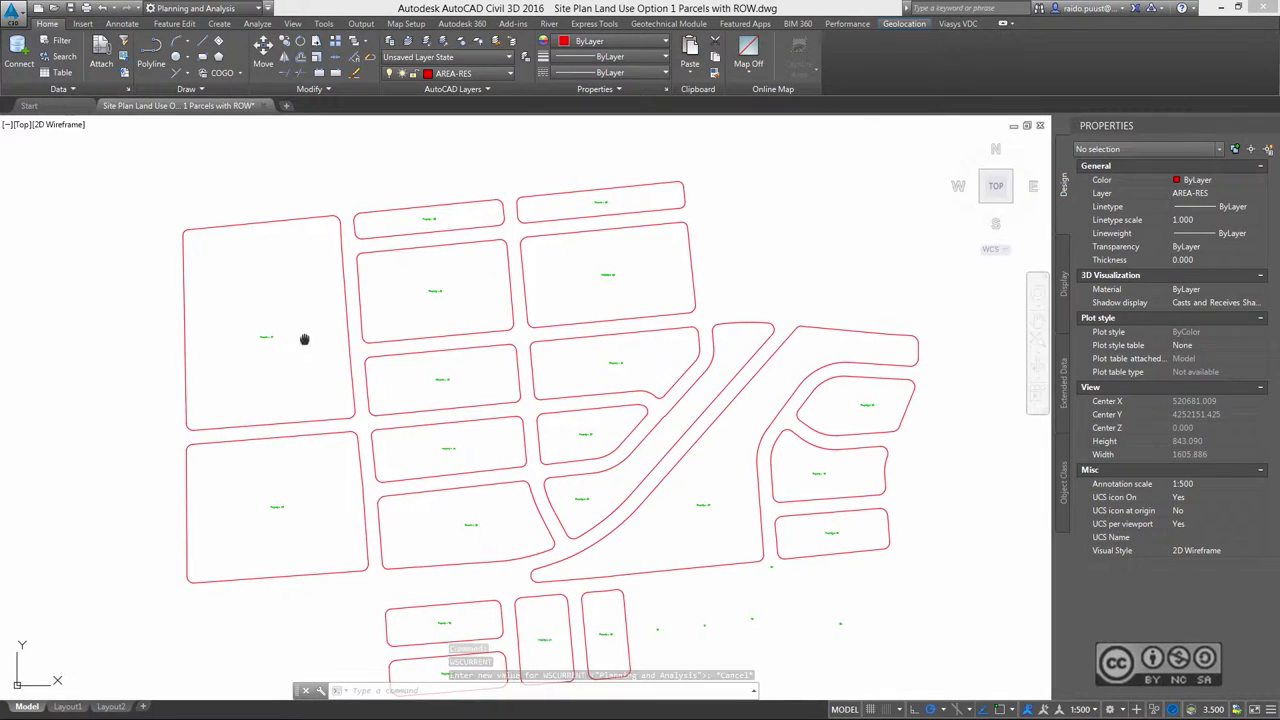
pyautogui.moveTo(304, 339); pyautogui.dragTo(314, 303, button='middle')
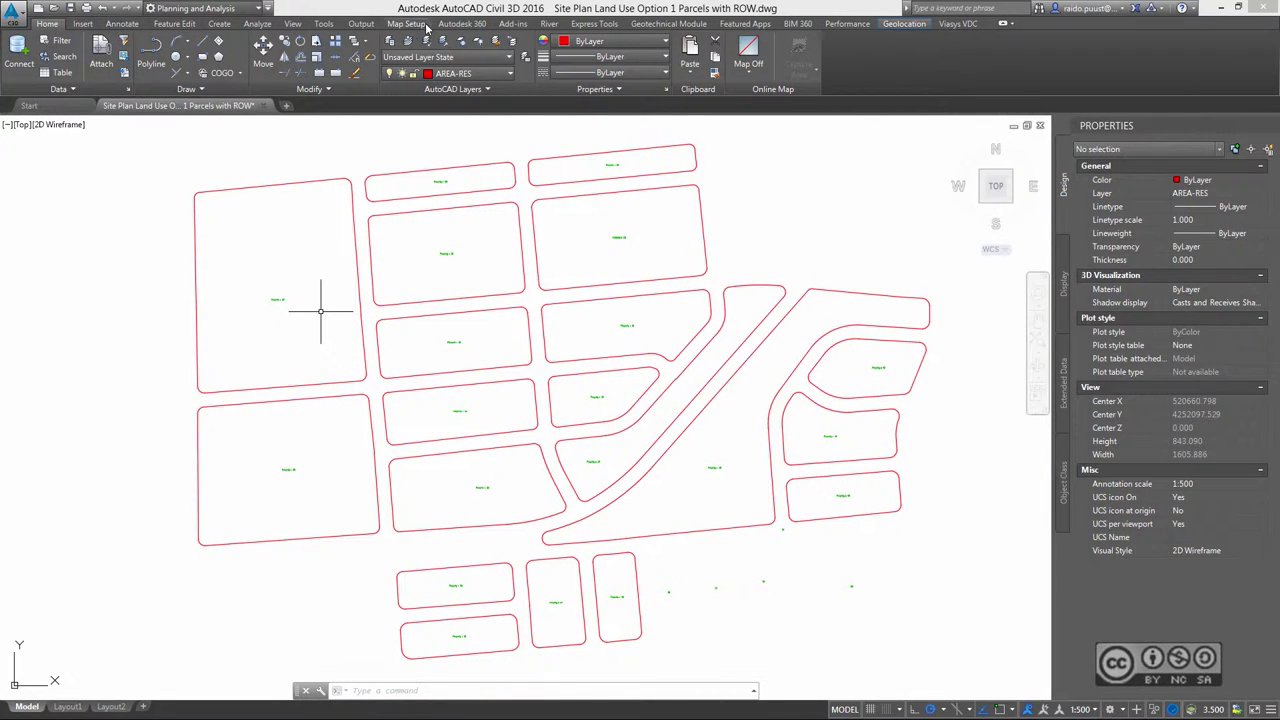
pyautogui.click(330, 350)
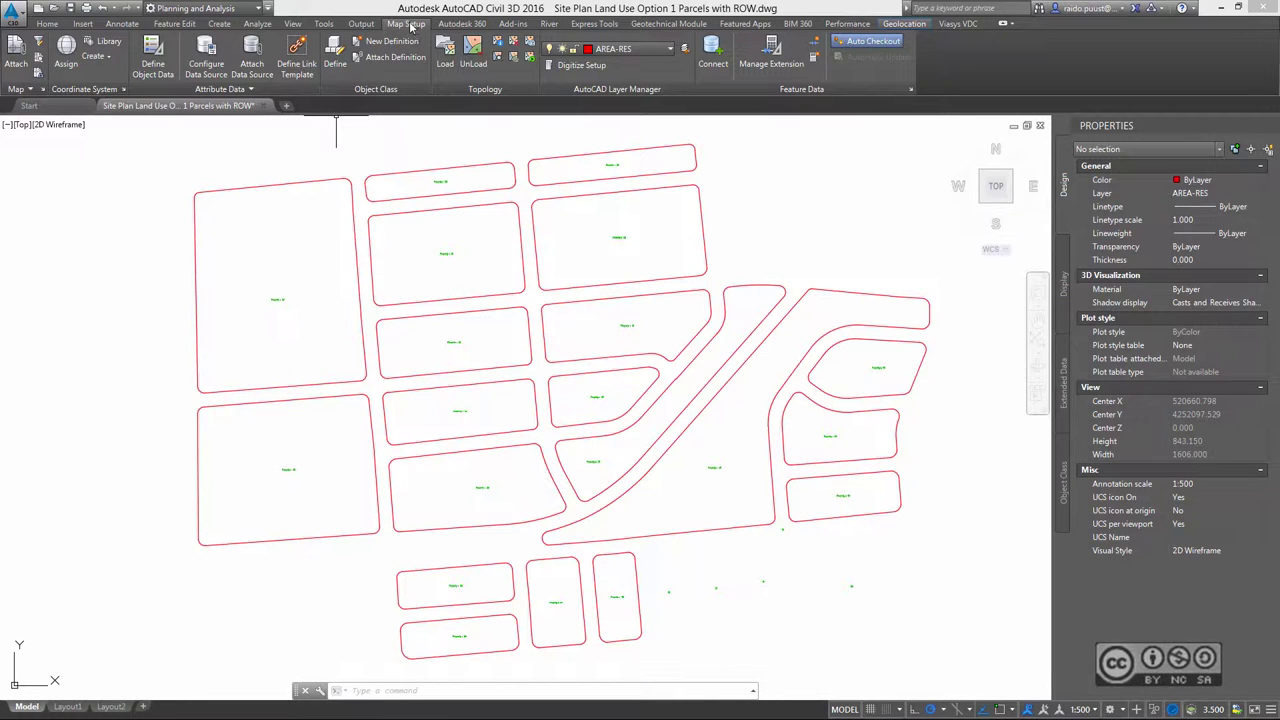
# Log in through Map User Login with the administrative login and password.
pyautogui.click(17, 89)
pyautogui.click(22, 157)
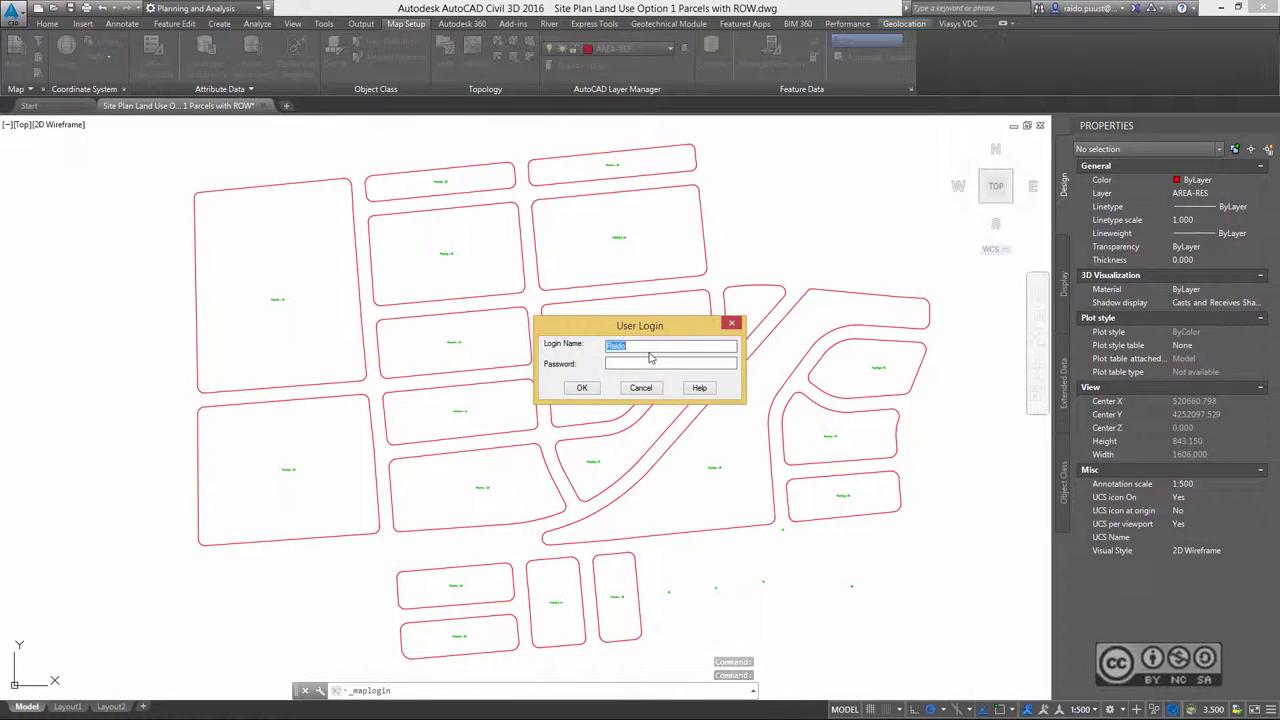
pyautogui.write('SuperUser')
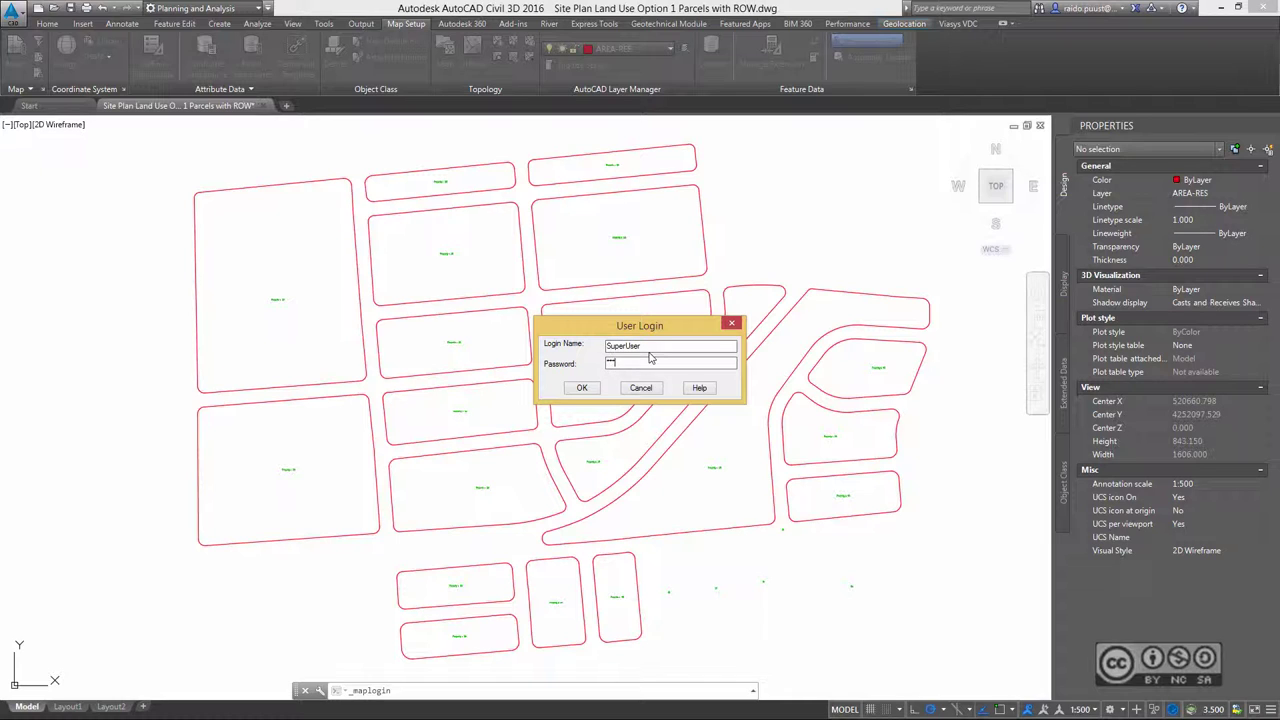
pyautogui.click(582, 388)
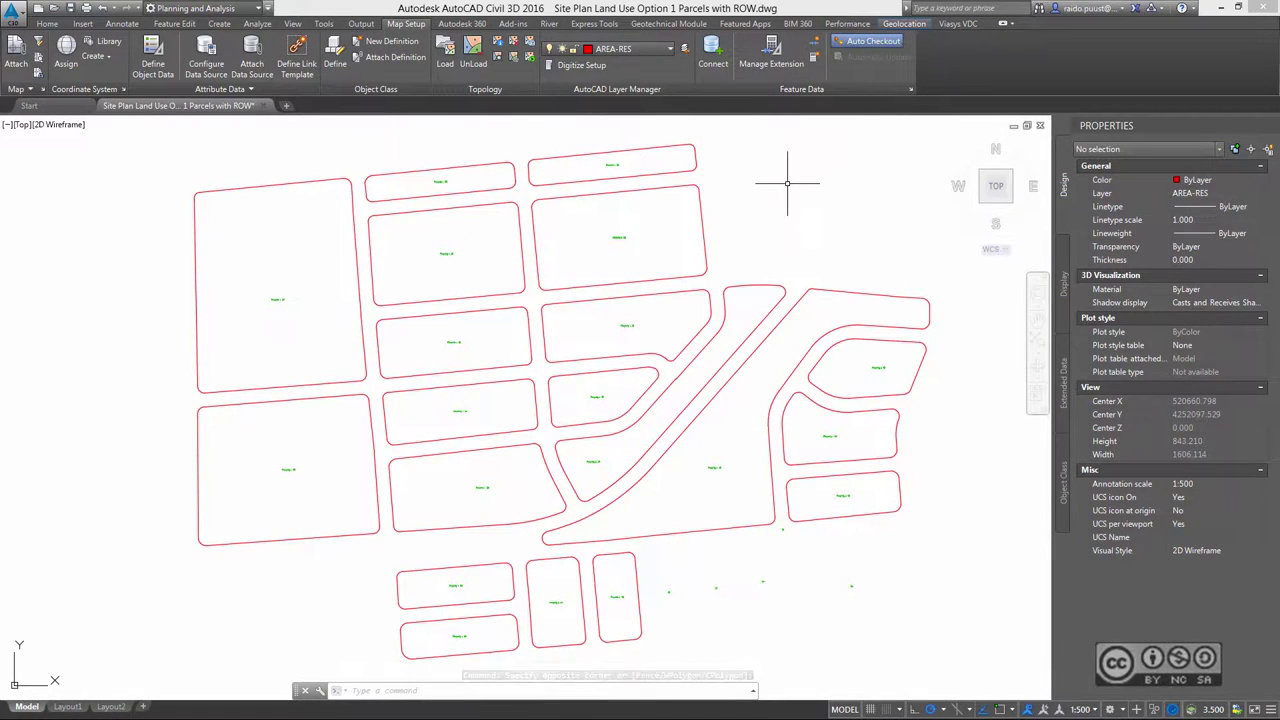
# Show the Map Task Pane in Map Explorer with Object Classes selected.
pyautogui.click(292, 23)
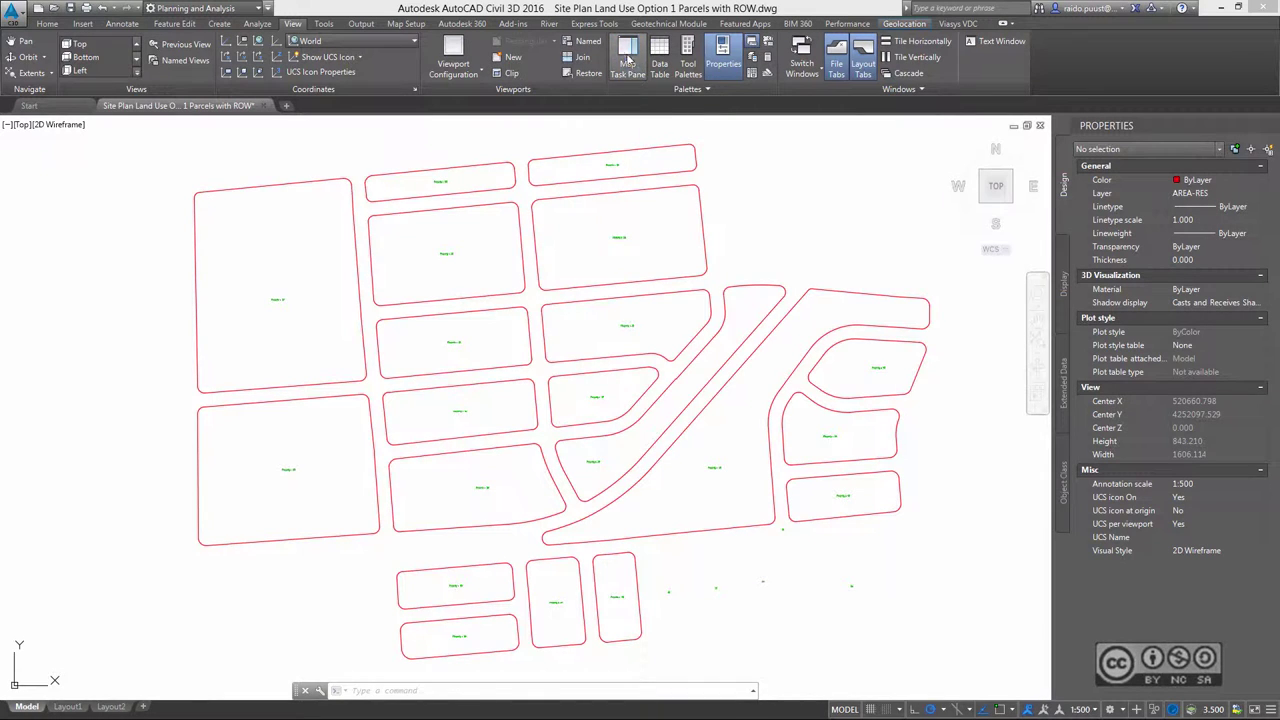
pyautogui.click(628, 58)
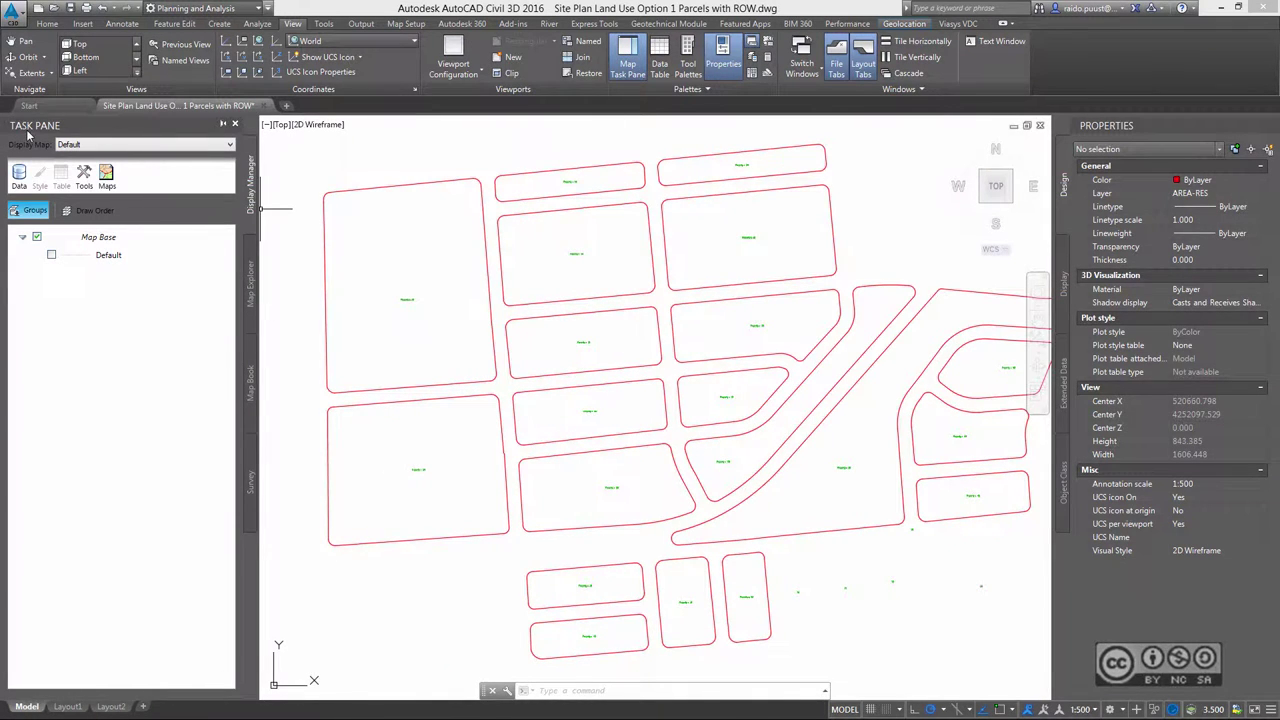
pyautogui.click(251, 282)
pyautogui.click(85, 234)
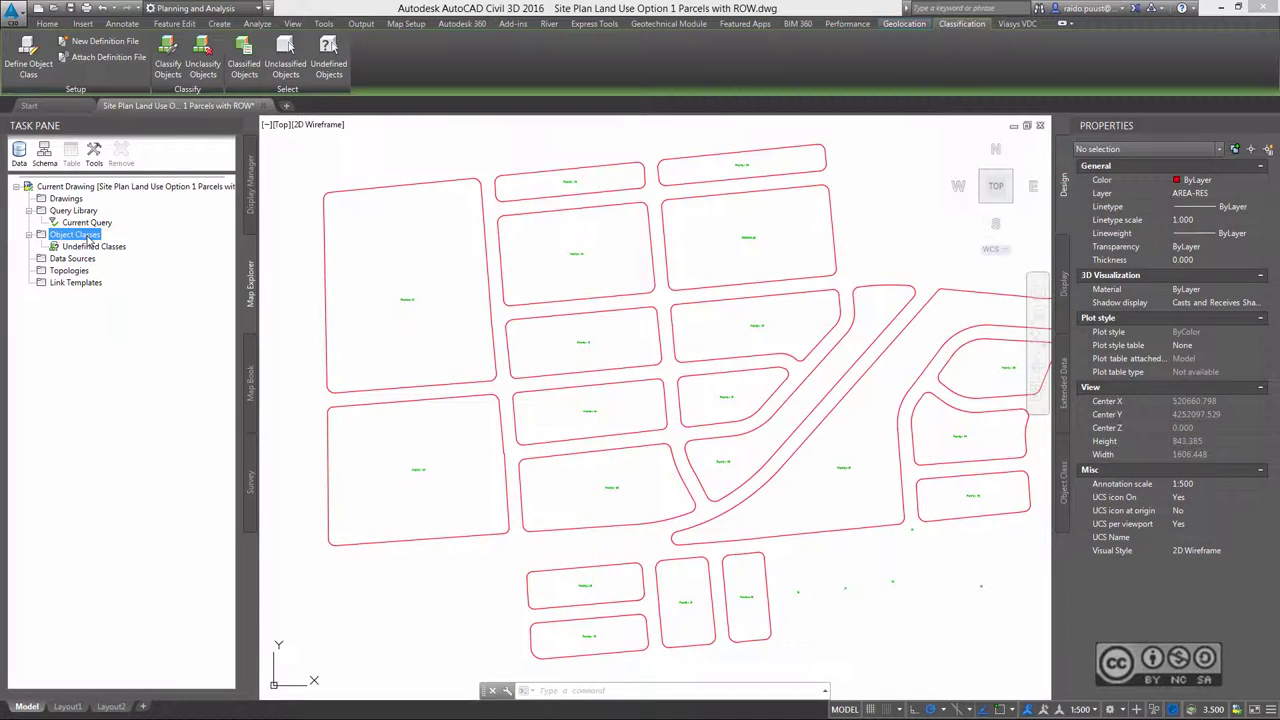
# Create and save a new object class definition file named Parcel in Site Planning.
pyautogui.rightClick(92, 238)
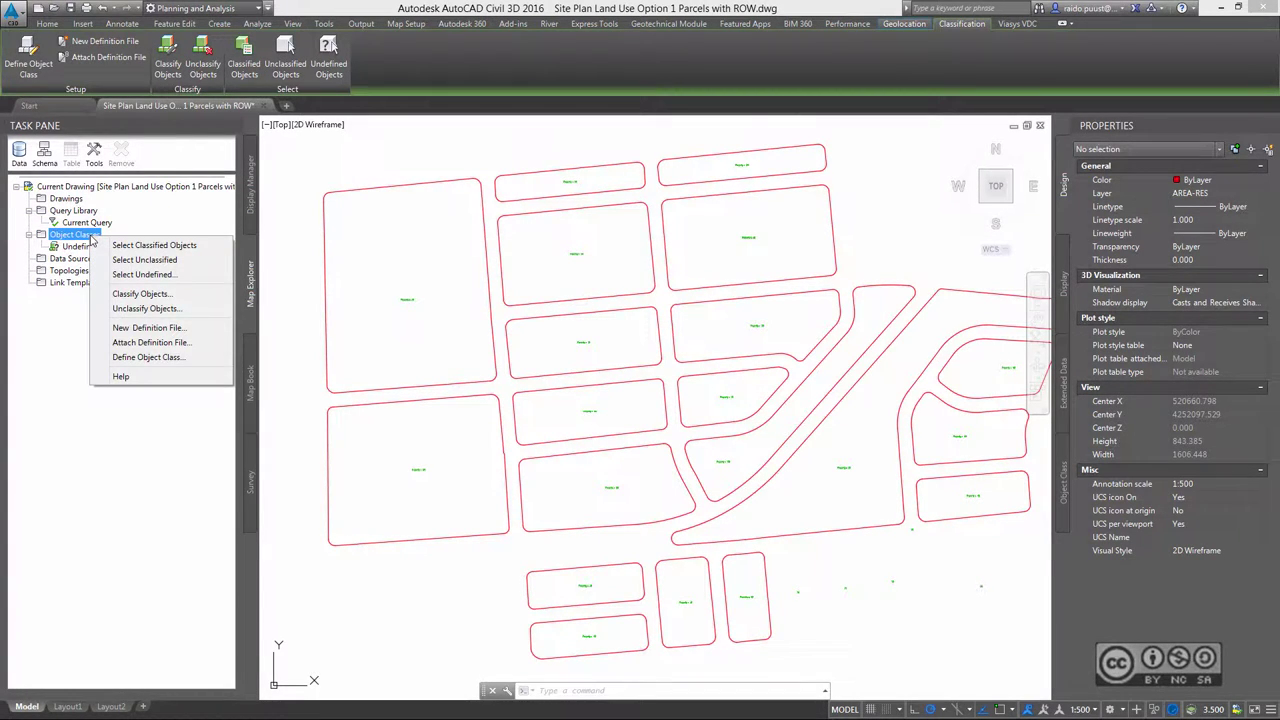
pyautogui.click(157, 333)
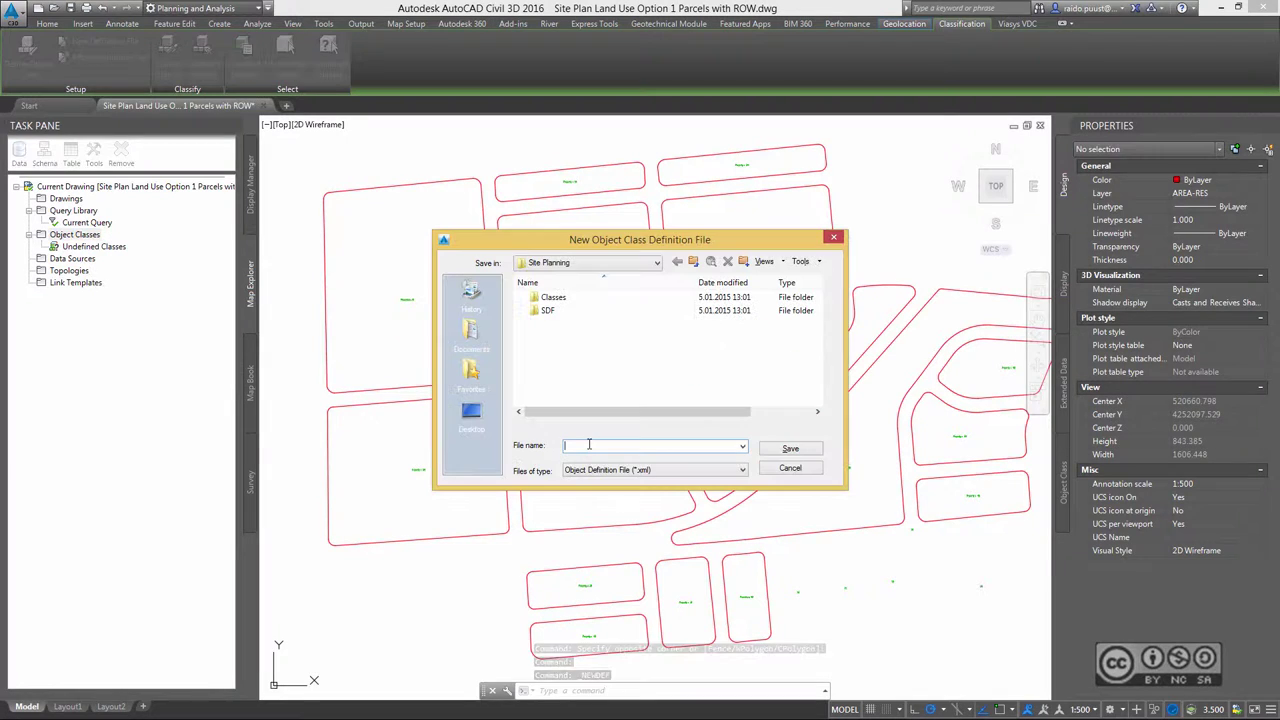
pyautogui.write('Parcels')
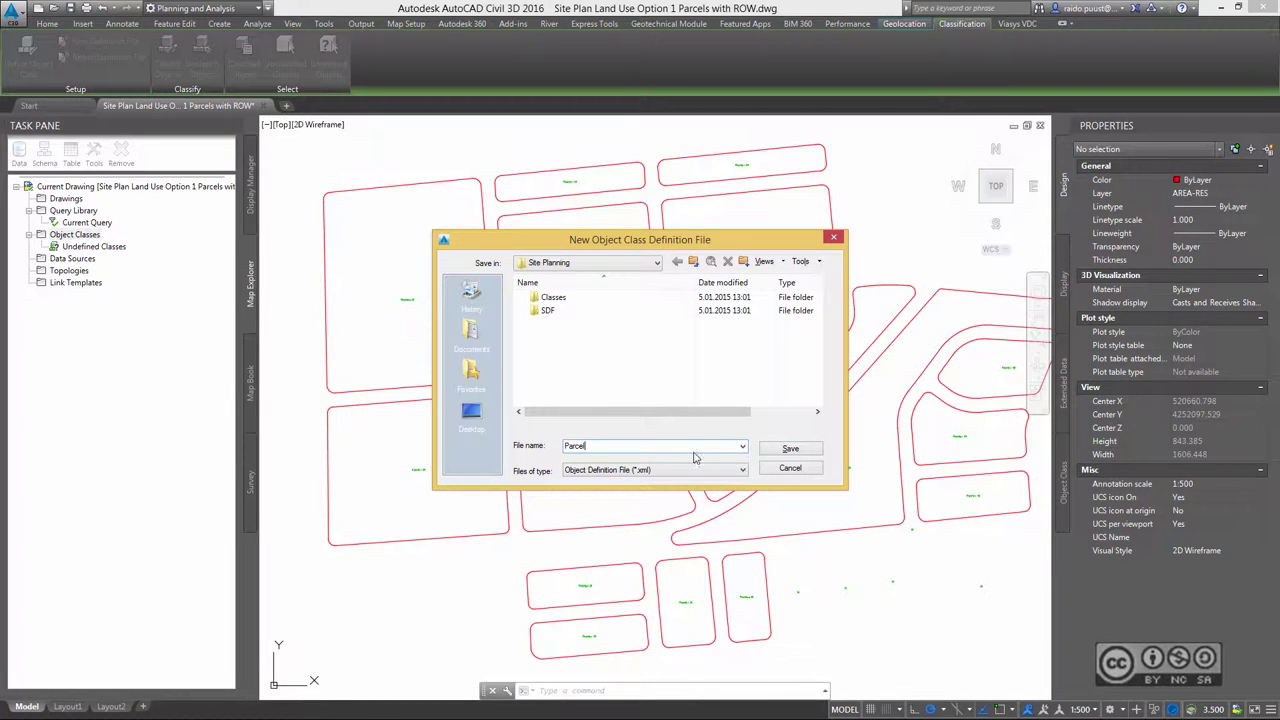
pyautogui.click(800, 452)
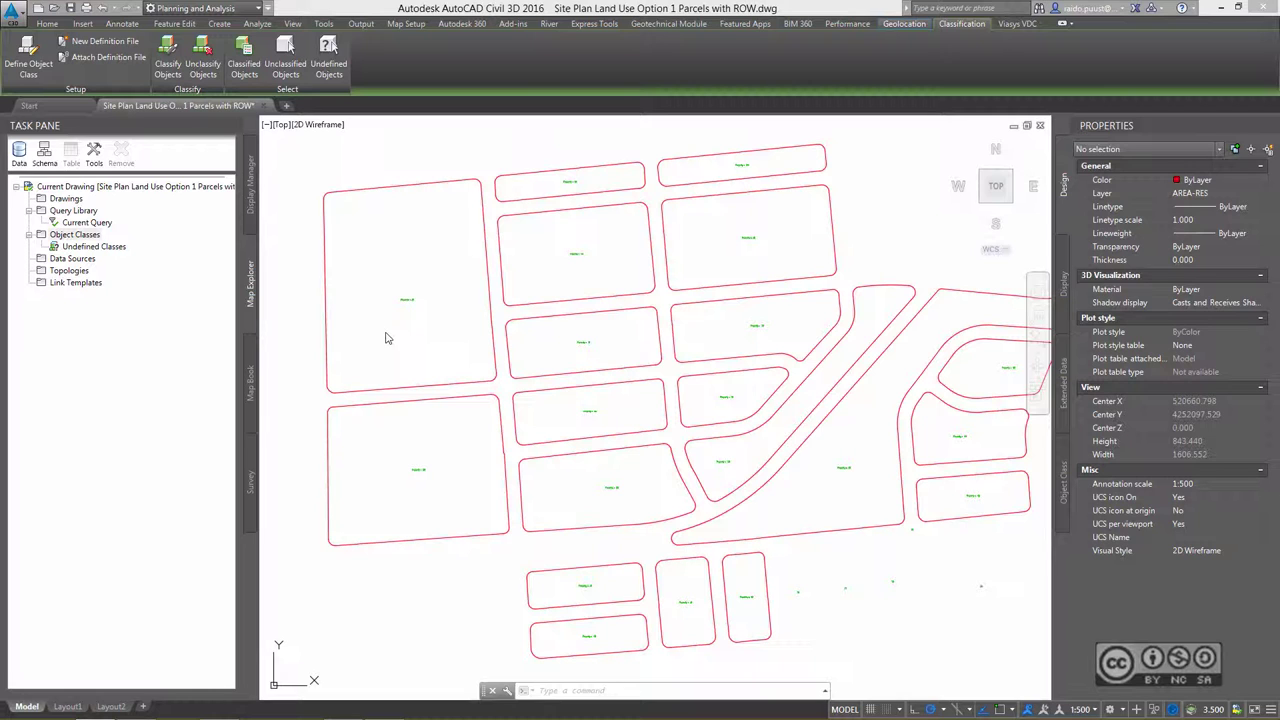
# Define class Parcel from the left lot, described 'Land Use Properties', applying to AcDbPolyline.
pyautogui.click(26, 55)
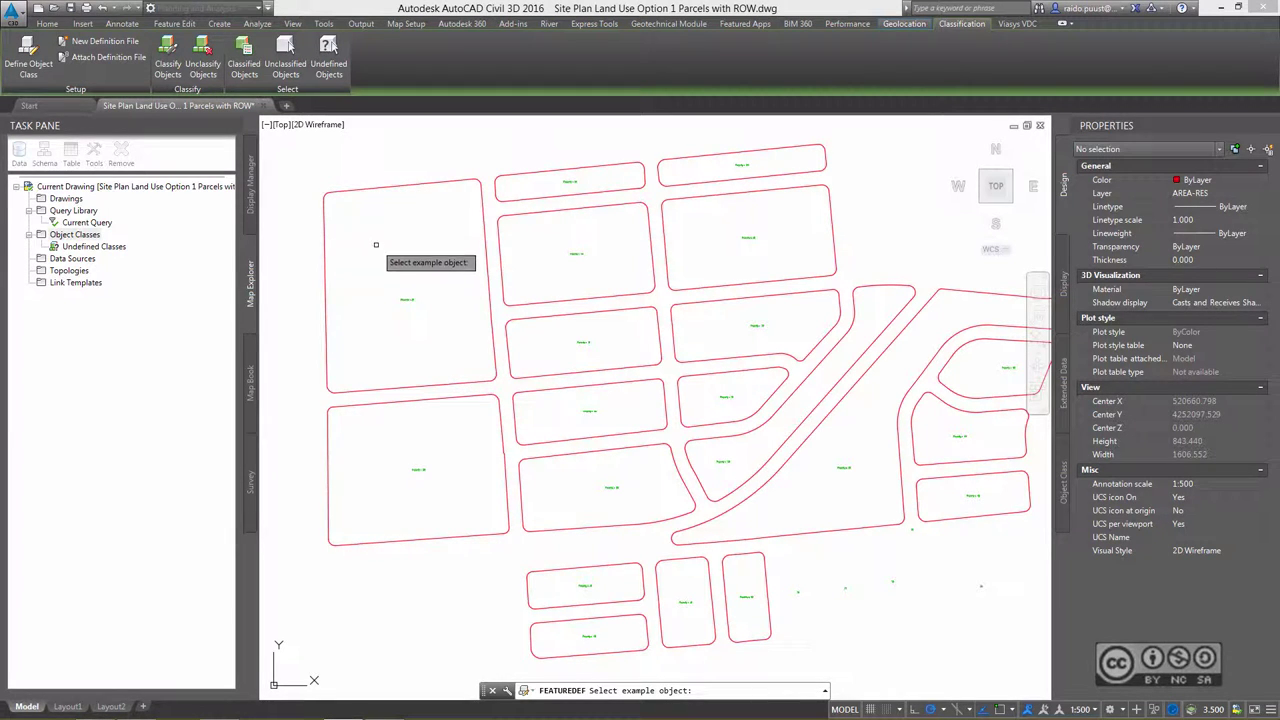
pyautogui.click(327, 264)
pyautogui.press('Return')
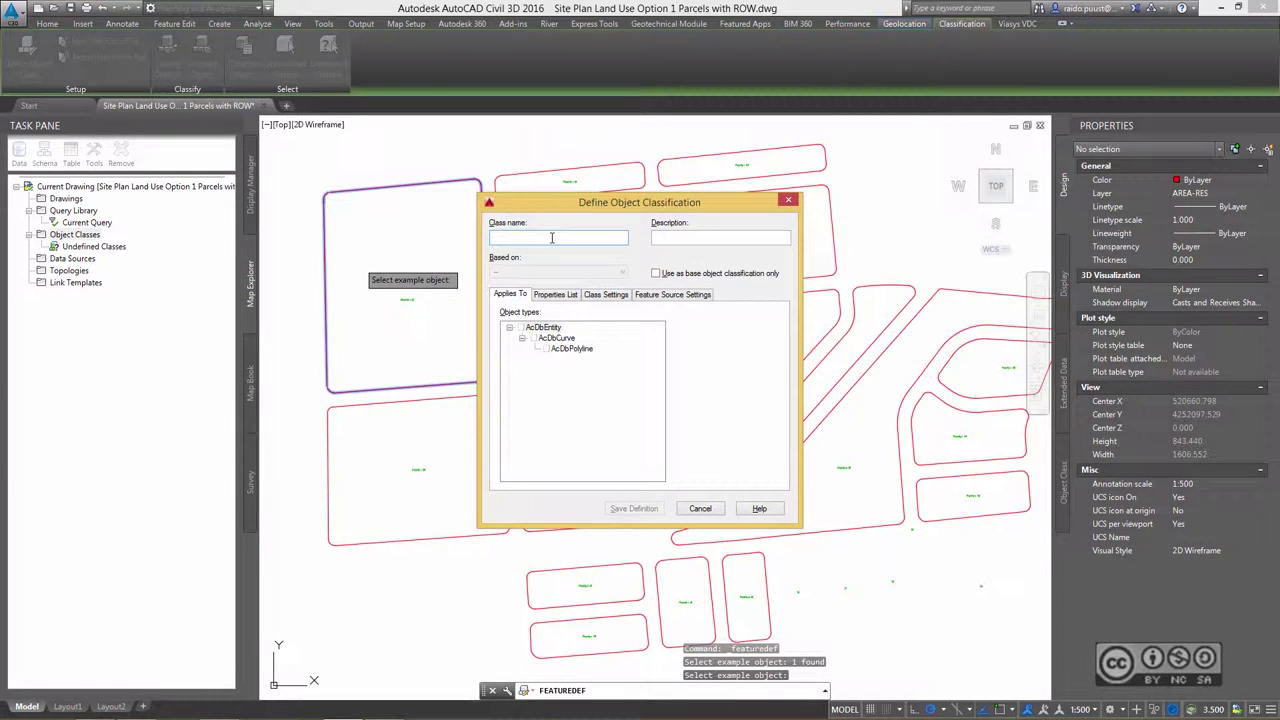
pyautogui.write('Parcel')
pyautogui.press('Tab')
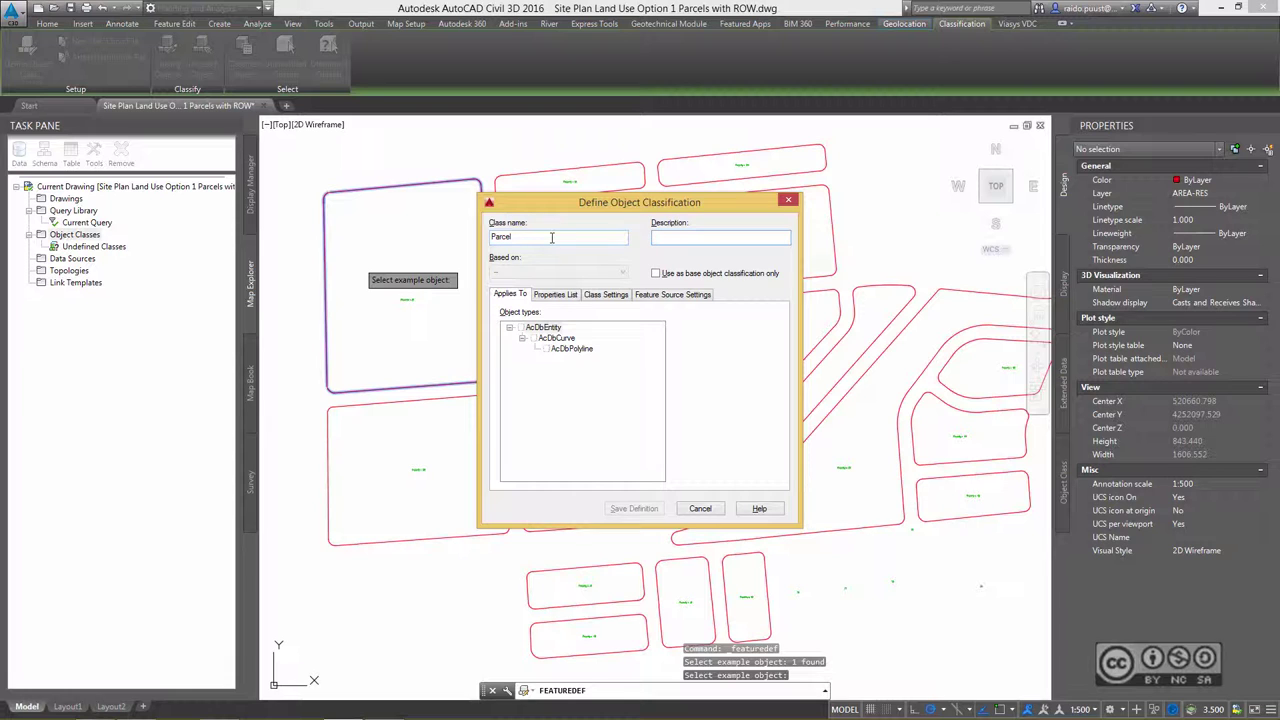
pyautogui.write('and Use Pr')
pyautogui.write('operties')
pyautogui.click(547, 349)
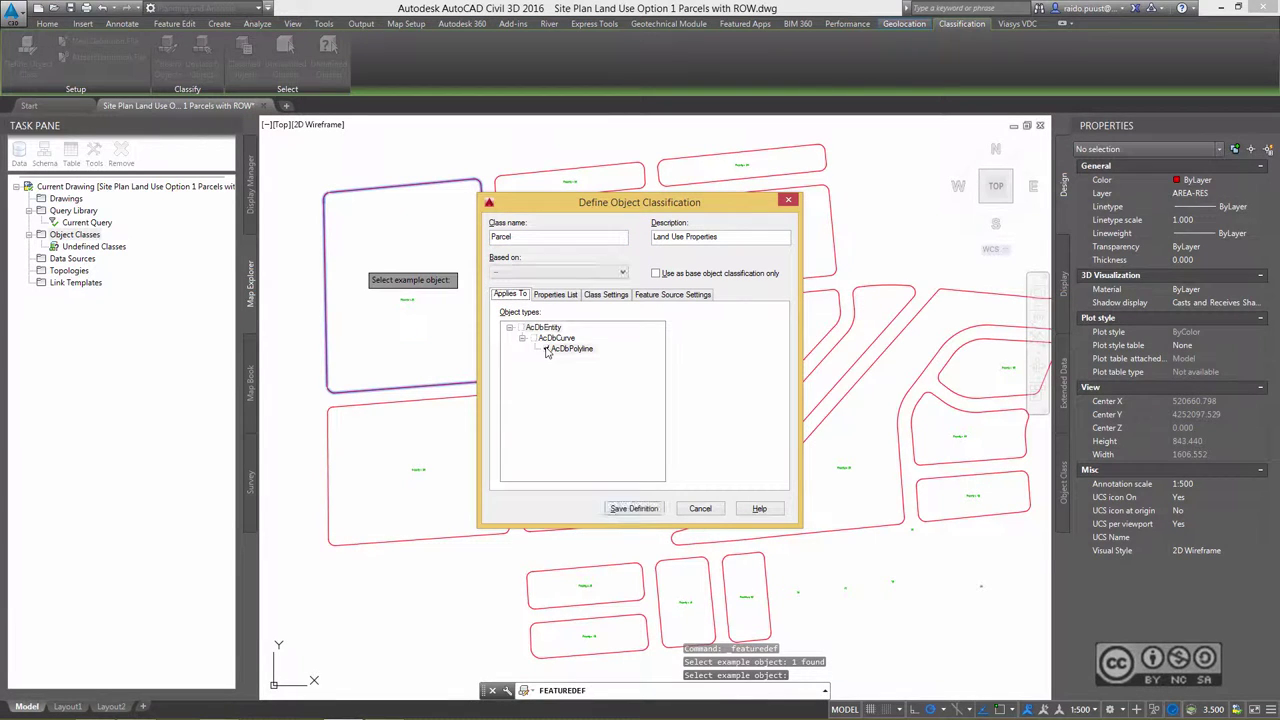
# Include the Layer, Elevation, Area and Length properties in the Parcel class.
pyautogui.click(556, 295)
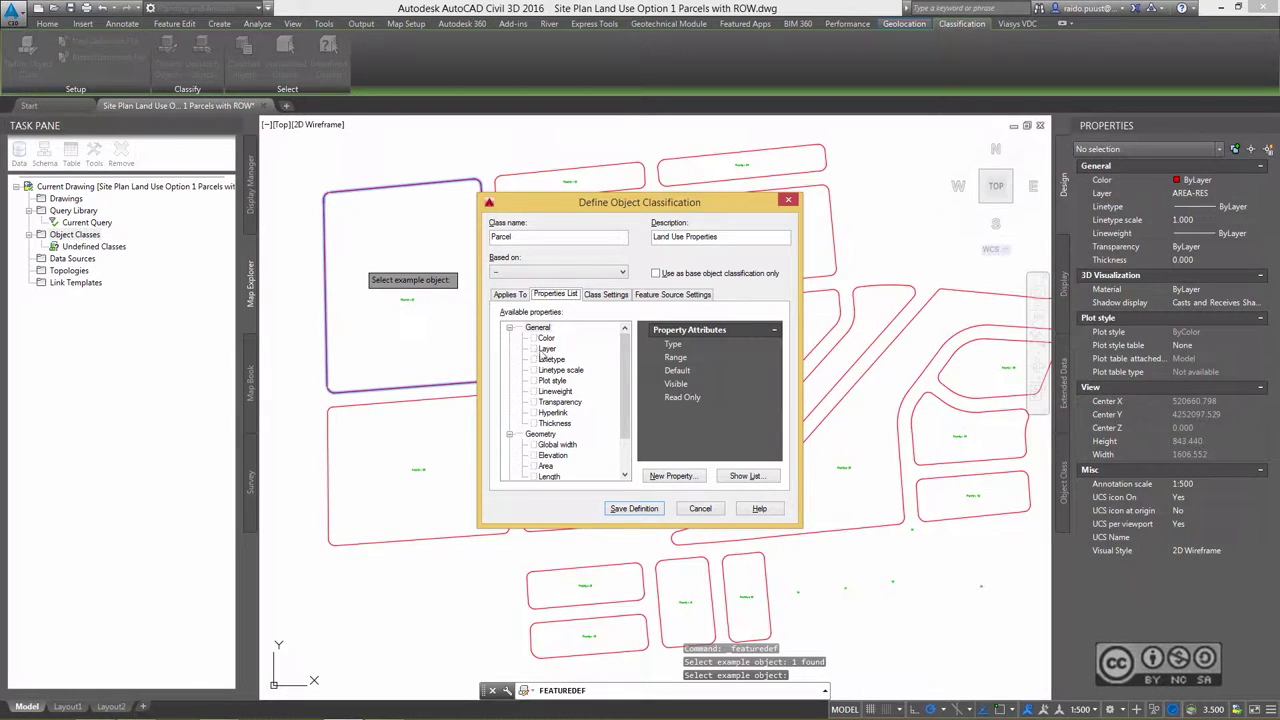
pyautogui.click(533, 349)
pyautogui.moveTo(627, 385); pyautogui.dragTo(579, 432)
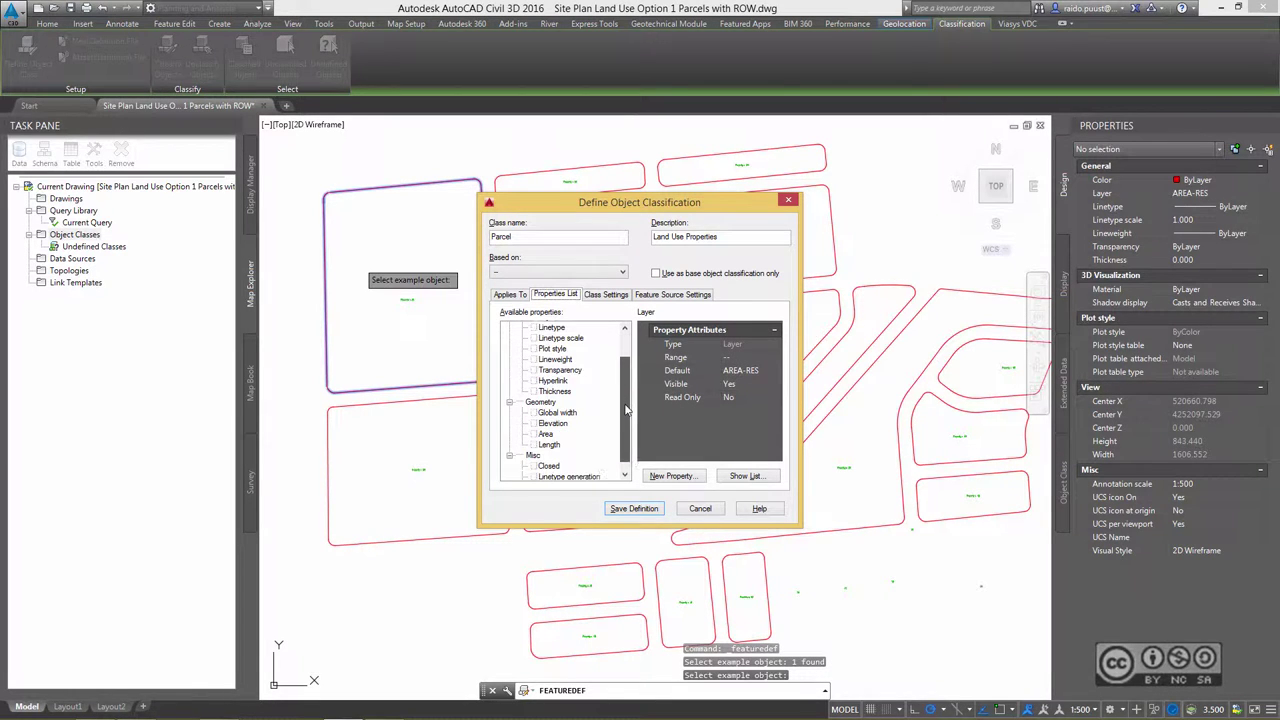
pyautogui.click(533, 412)
pyautogui.click(533, 423)
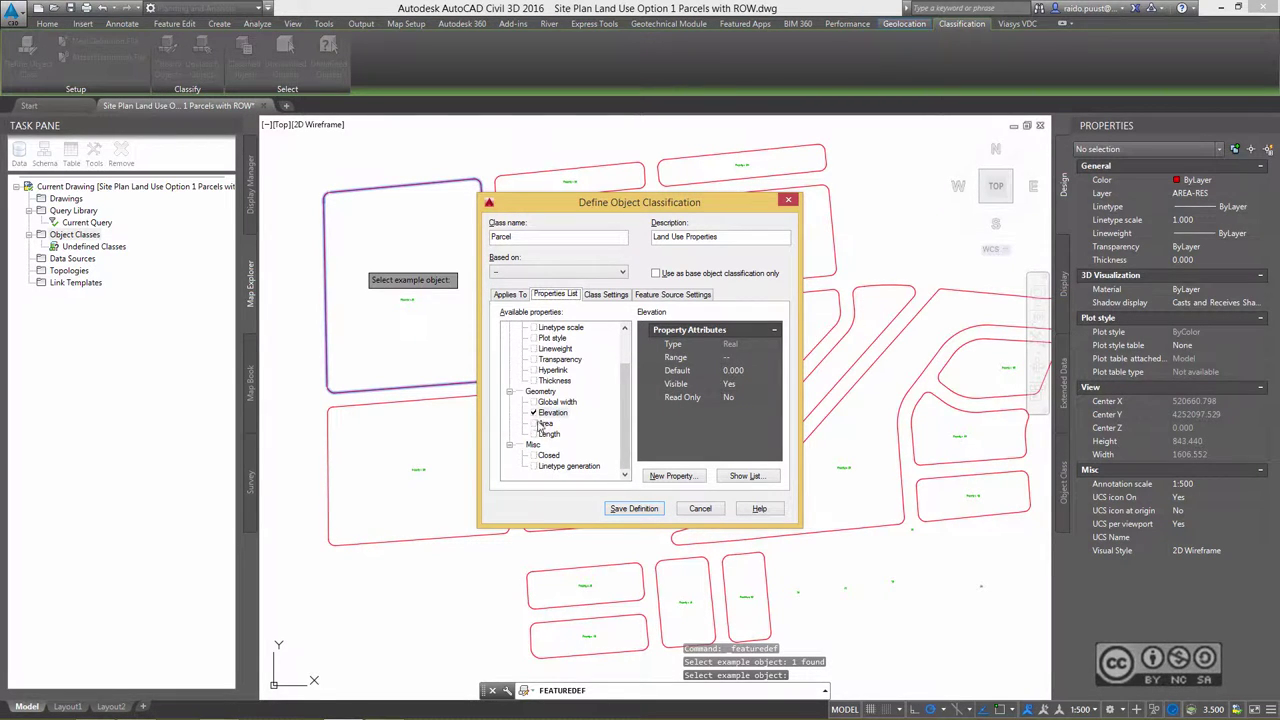
pyautogui.click(533, 434)
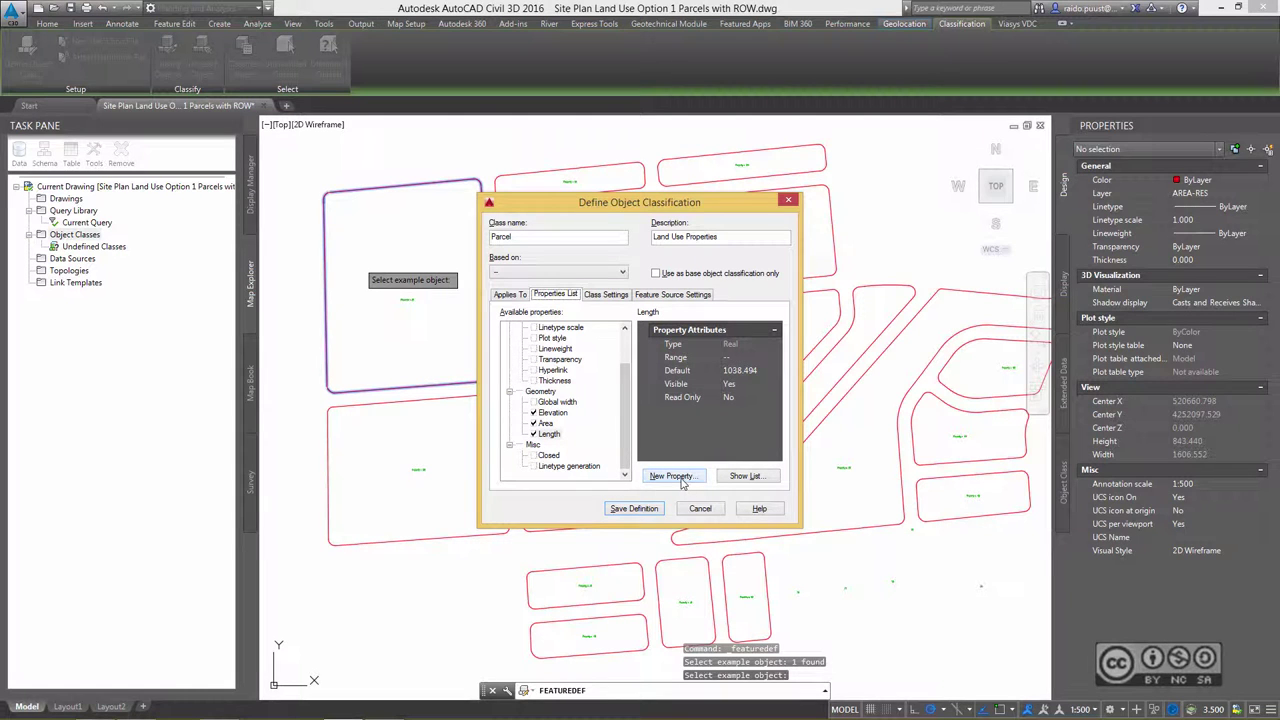
# Add custom LandUse properties Type, Value, Population and Client.
pyautogui.click(679, 480)
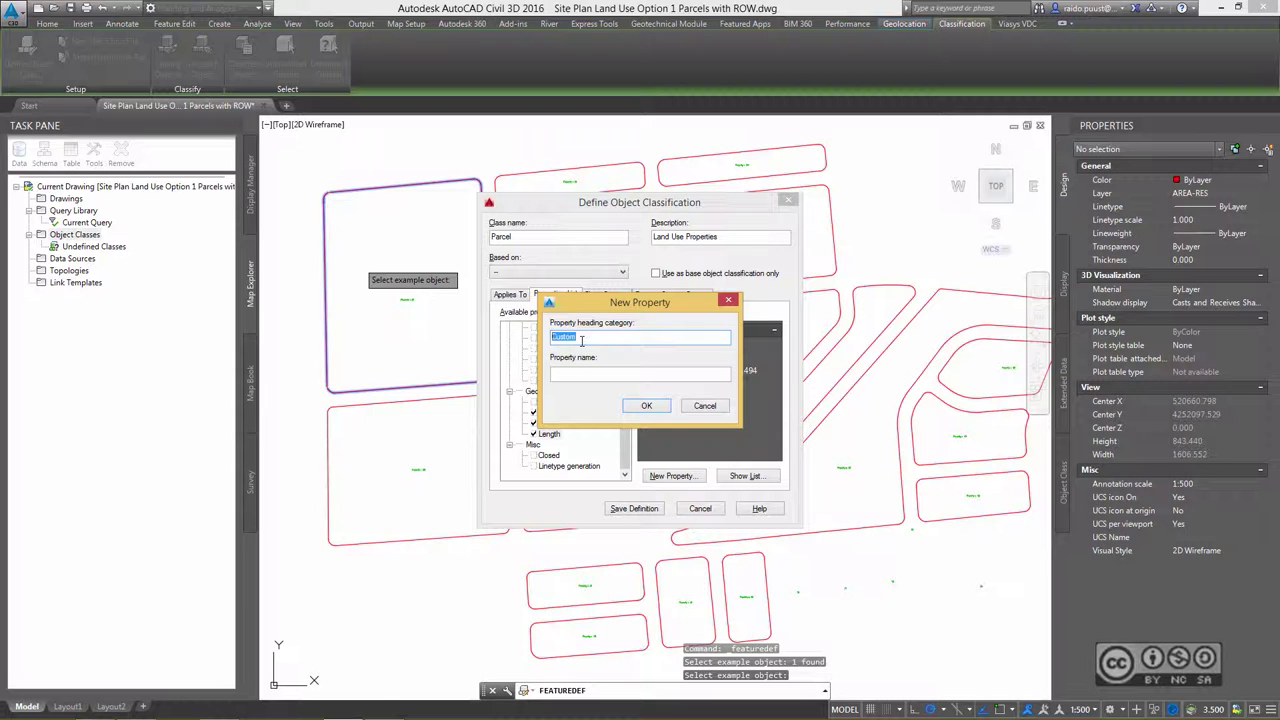
pyautogui.write('LandUse')
pyautogui.press('Tab')
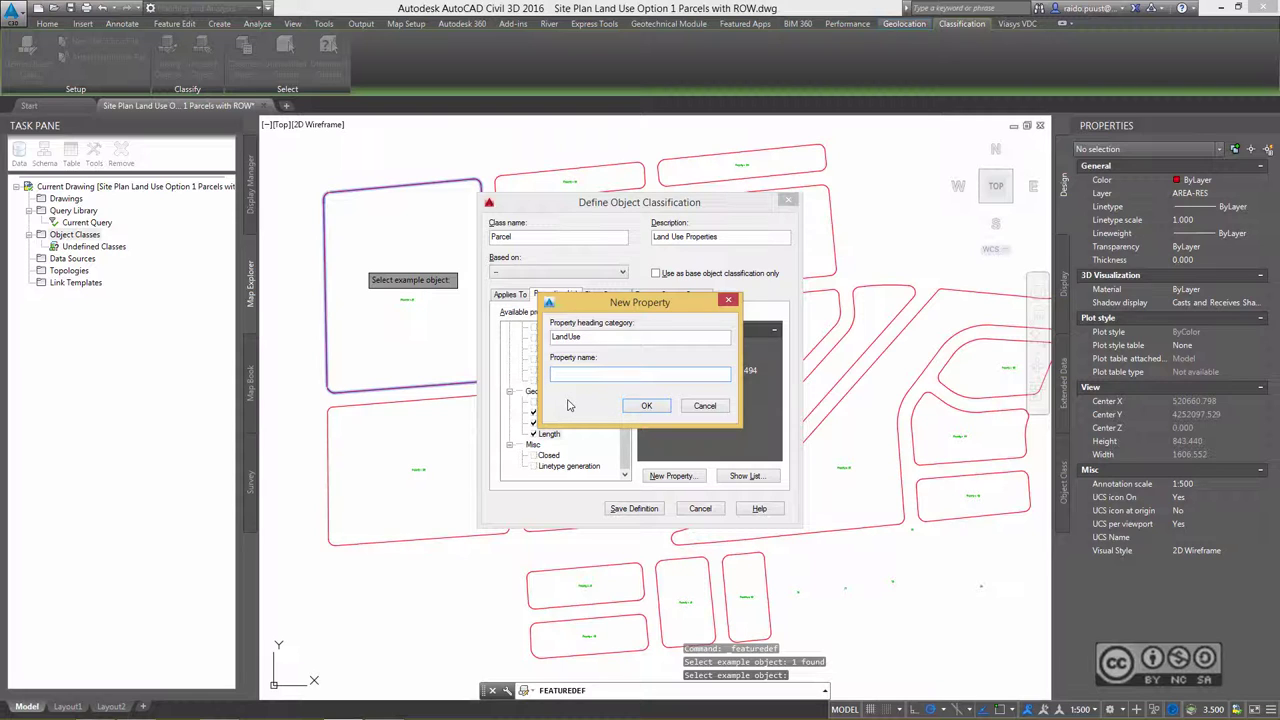
pyautogui.write('TYpe')
pyautogui.click(646, 406)
pyautogui.click(679, 477)
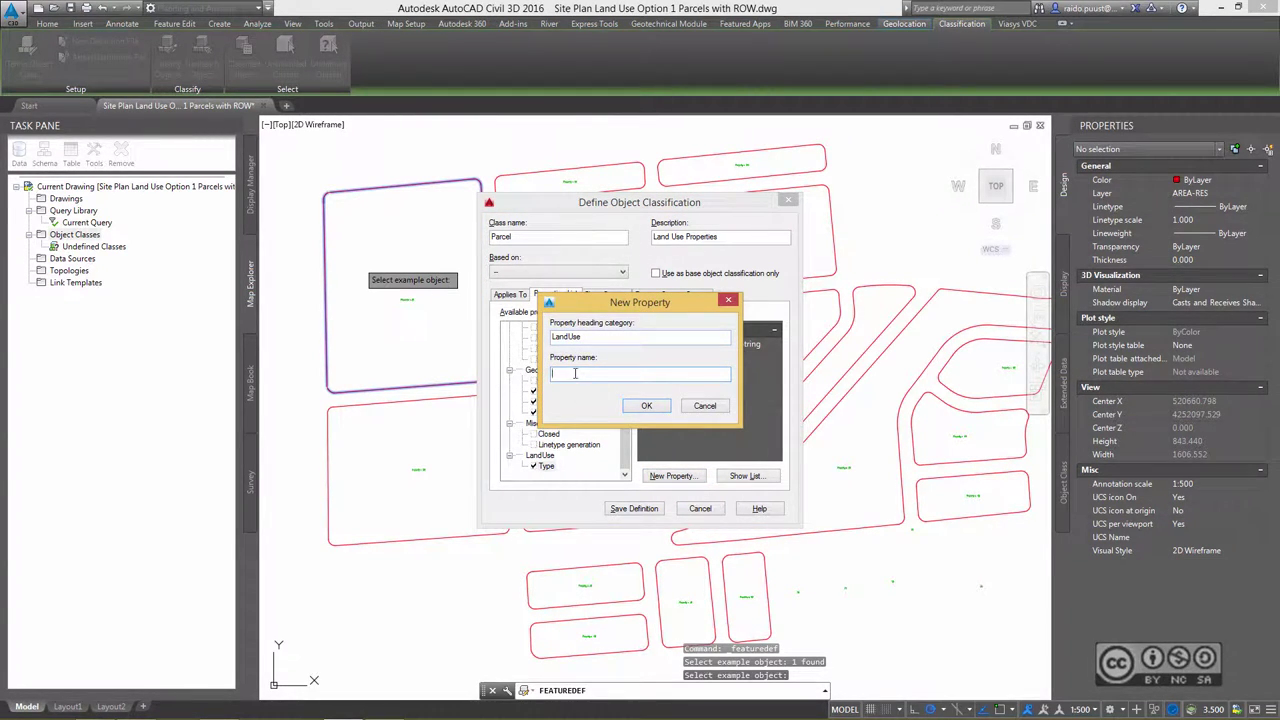
pyautogui.write('Value')
pyautogui.click(647, 406)
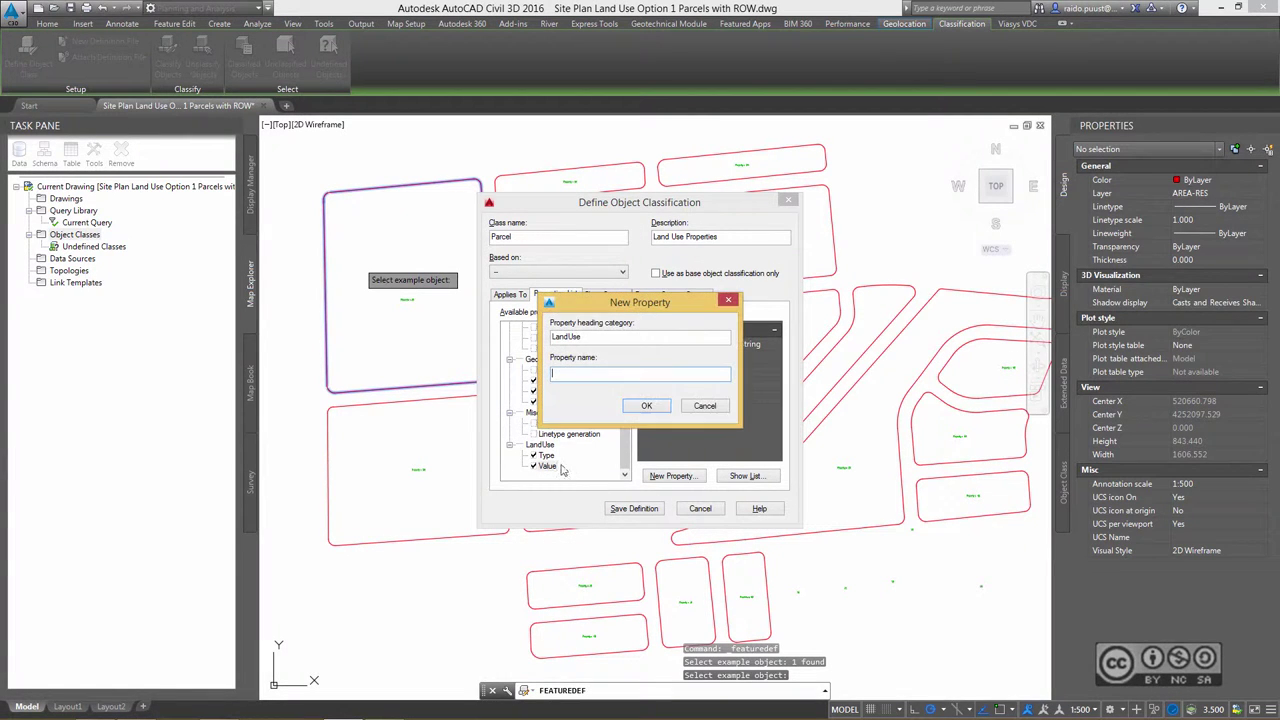
pyautogui.write('Population')
pyautogui.click(647, 406)
pyautogui.click(675, 476)
pyautogui.write('Client')
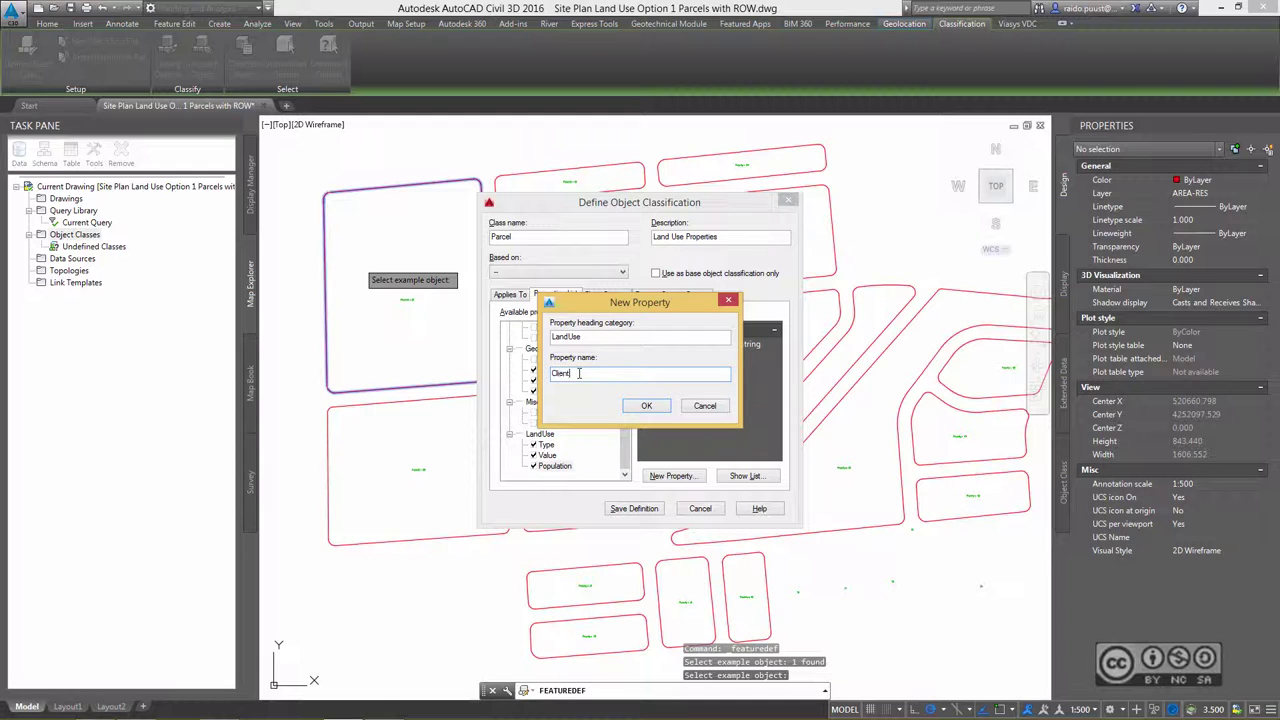
pyautogui.press('Return')
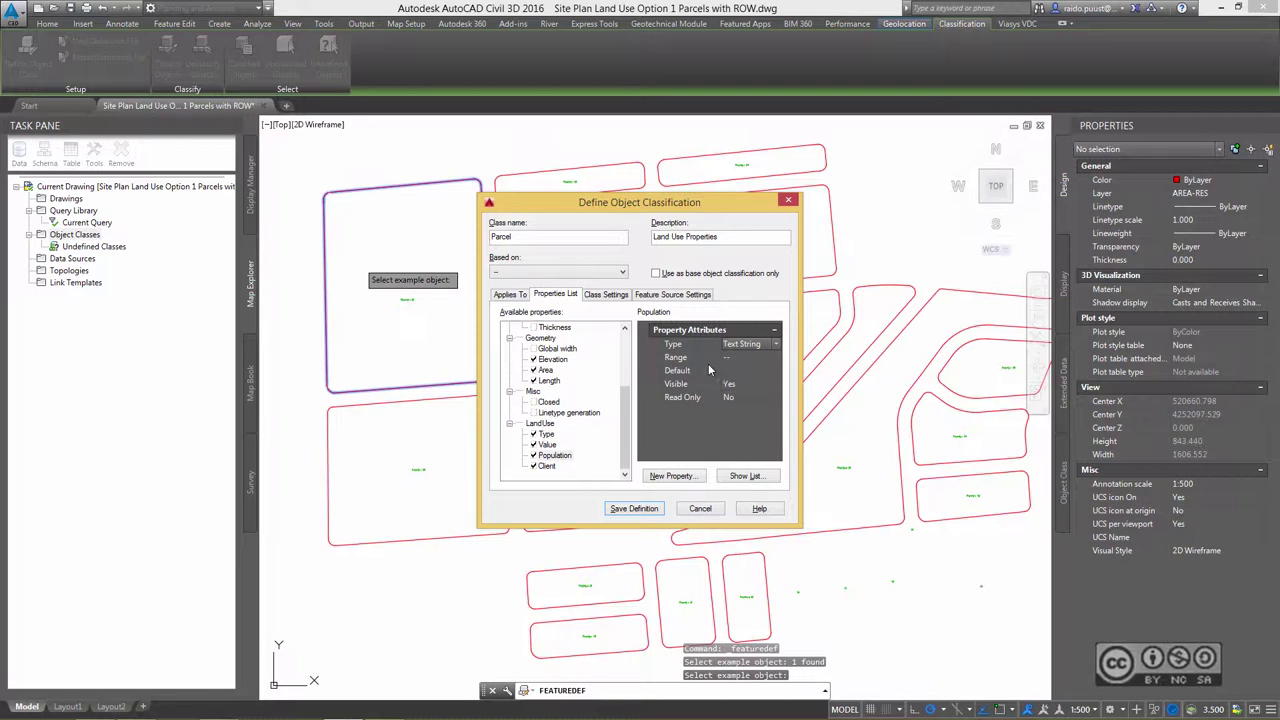
# Set the Population property's data type to Integer and review the property list.
pyautogui.click(745, 344)
pyautogui.click(776, 344)
pyautogui.click(742, 370)
pyautogui.click(546, 466)
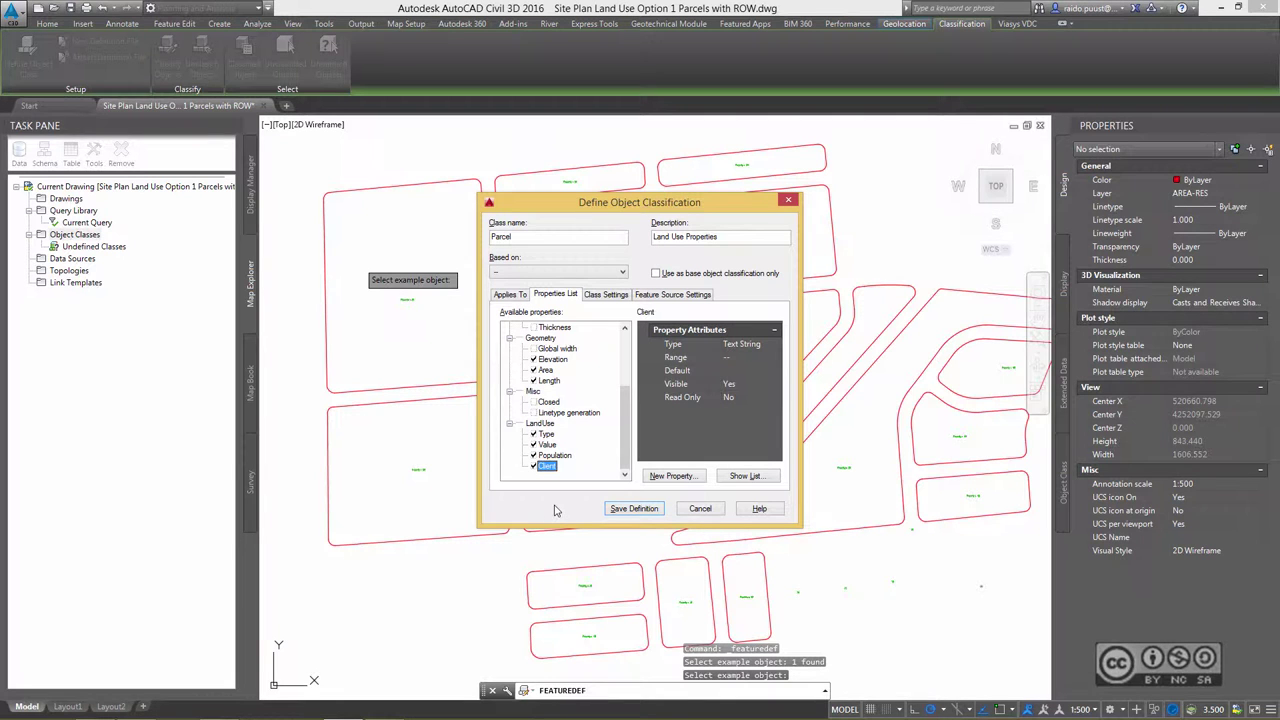
pyautogui.click(754, 477)
pyautogui.click(940, 436)
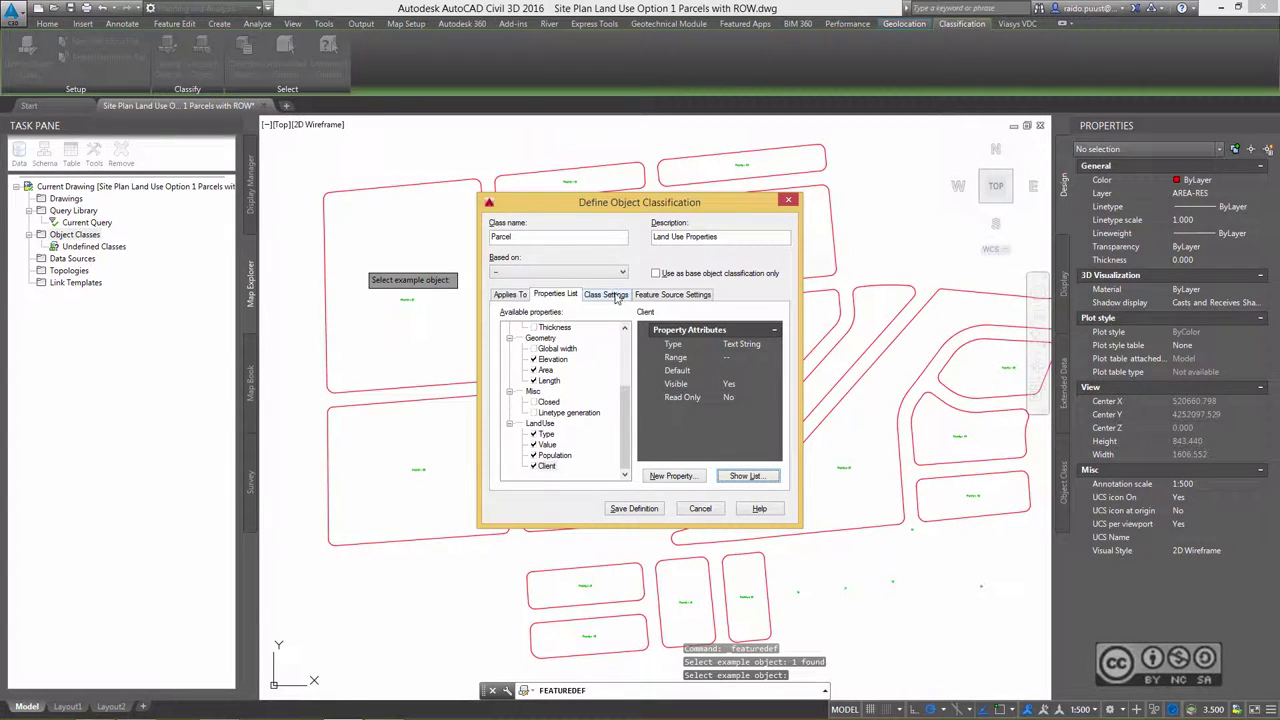
# Save the Parcel class definition and select it under Object Classes.
pyautogui.click(618, 296)
pyautogui.click(672, 294)
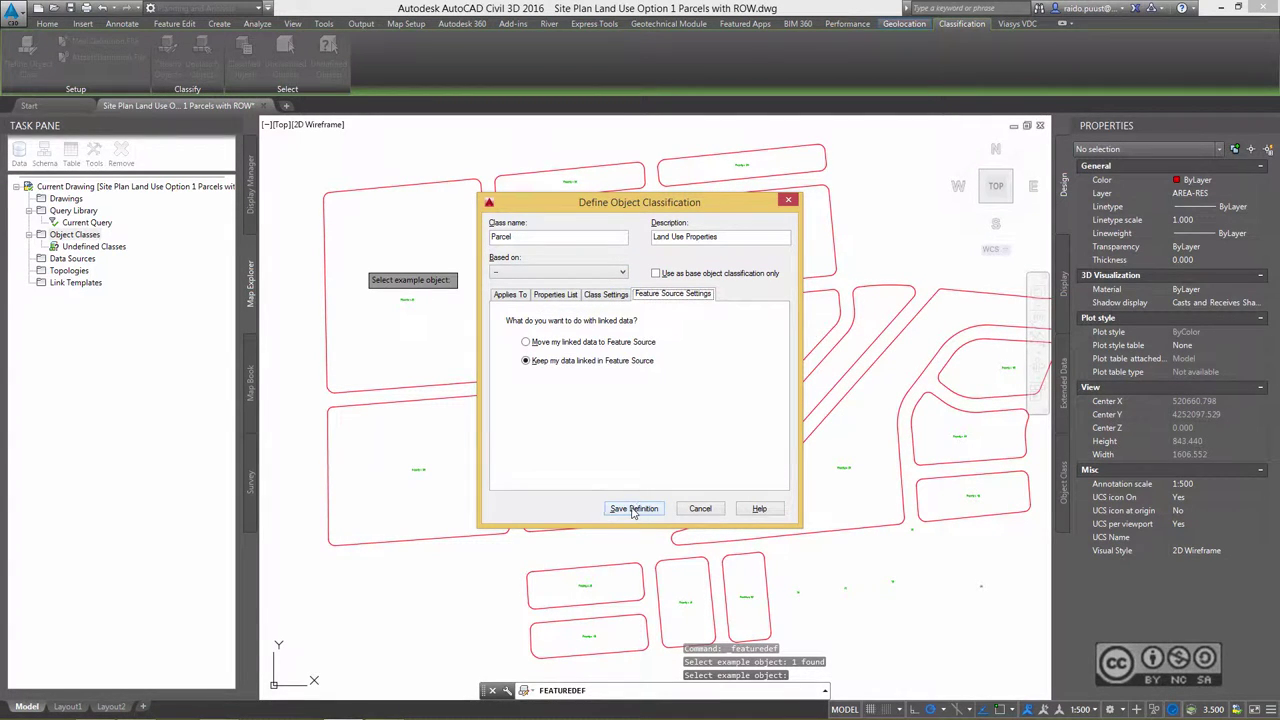
pyautogui.click(632, 509)
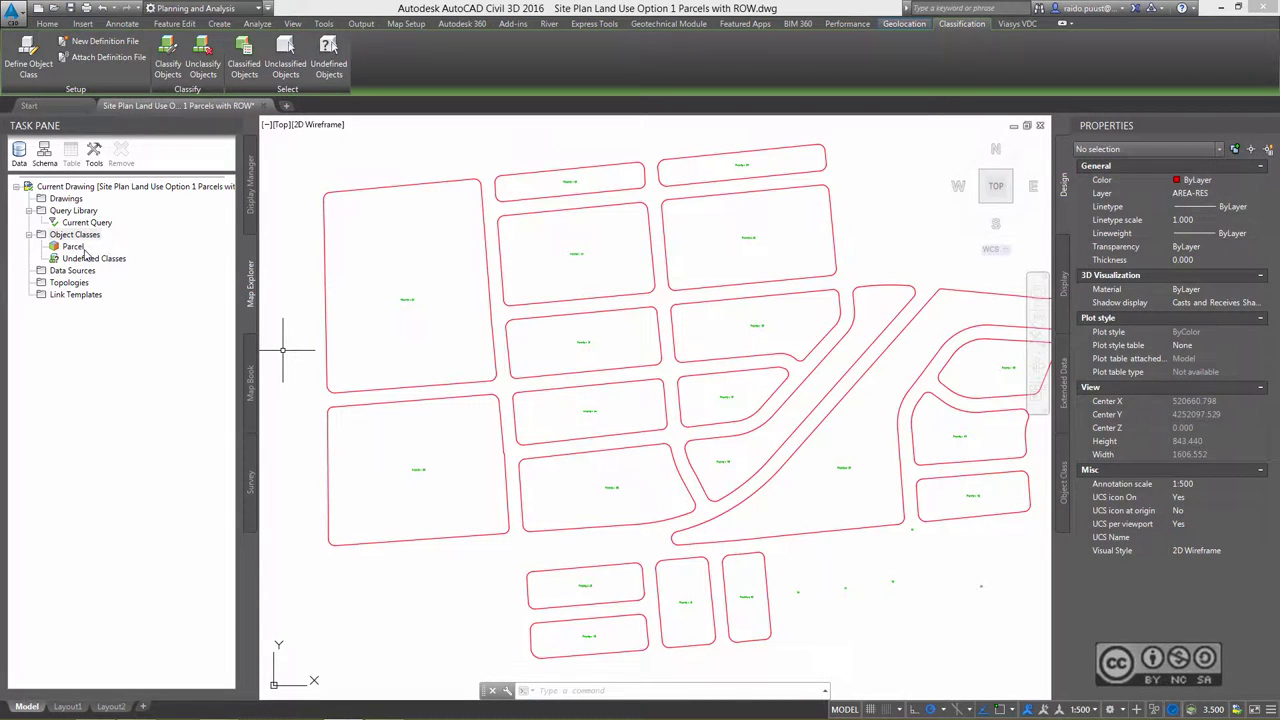
pyautogui.click(74, 247)
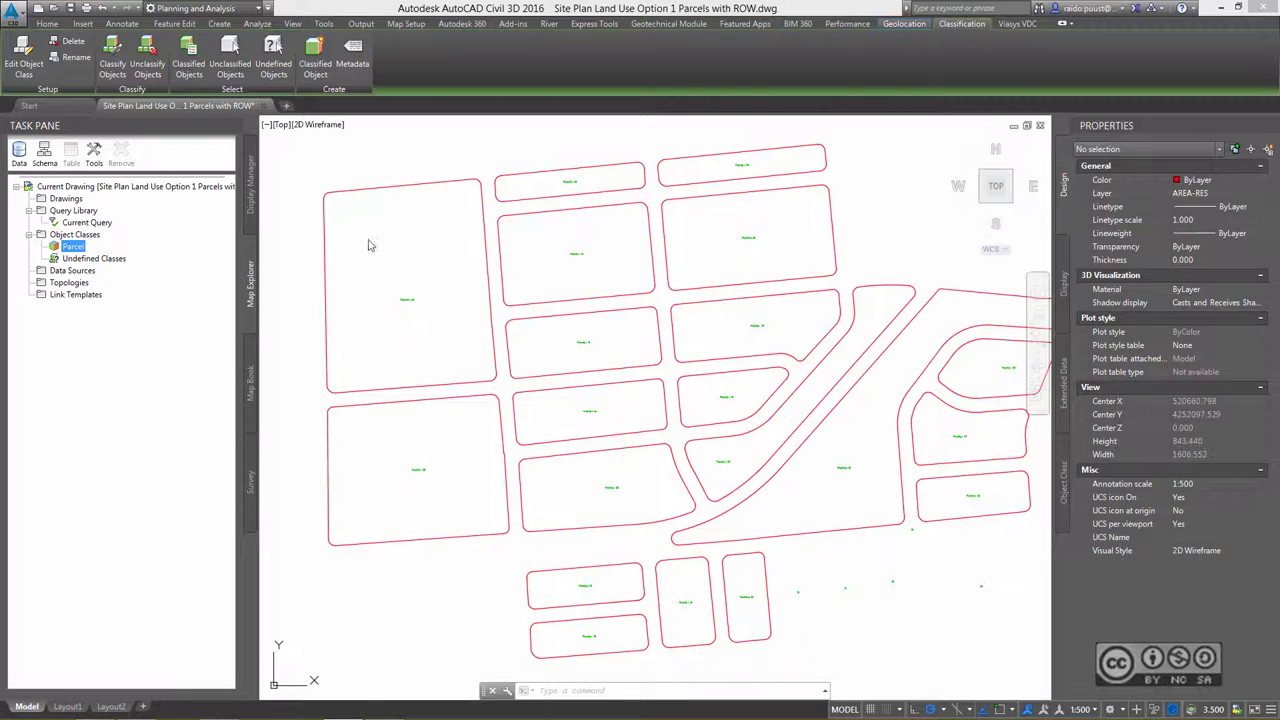
# Classify the top-left lot outline as a Parcel object.
pyautogui.click(113, 50)
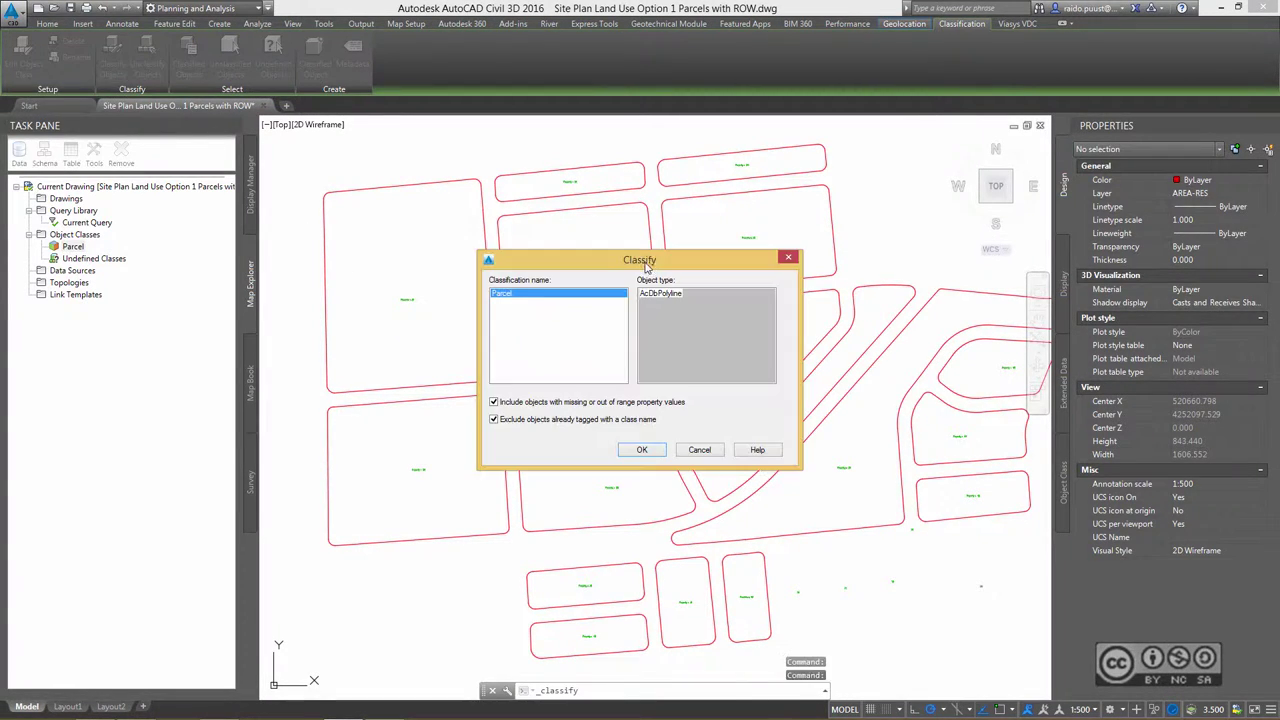
pyautogui.click(642, 449)
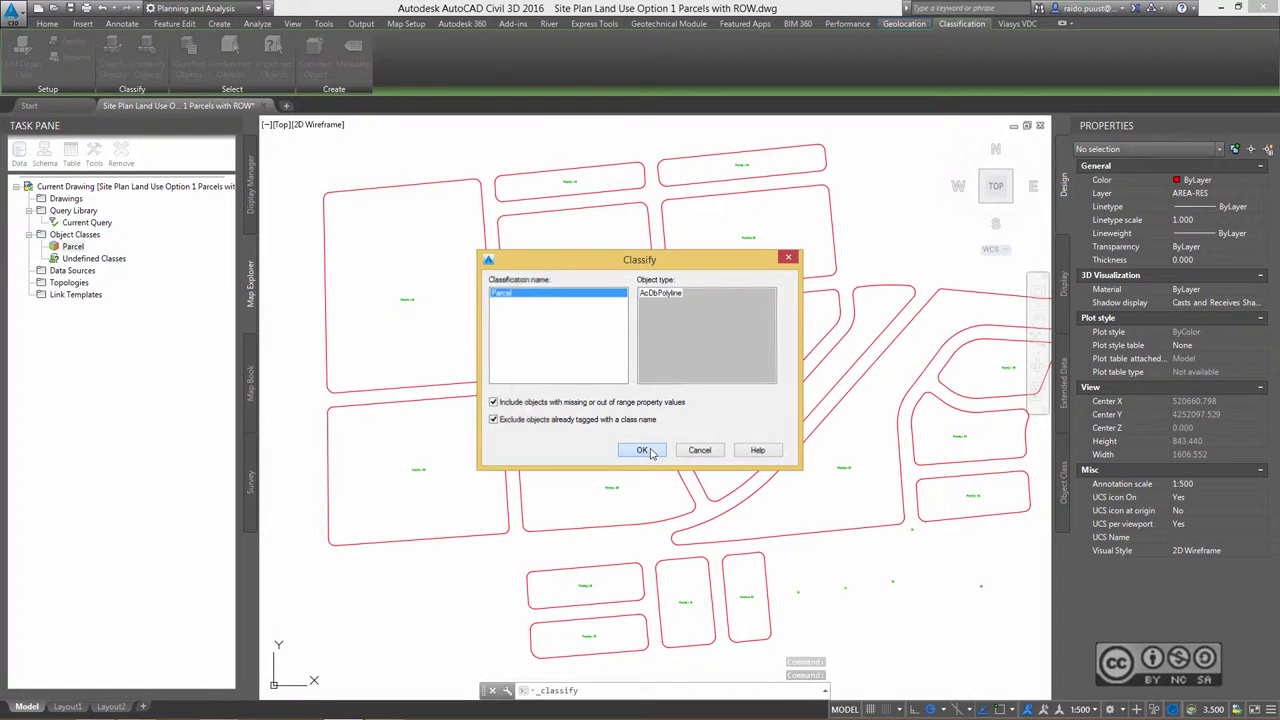
pyautogui.click(483, 224)
pyautogui.press('Return')
# Classify every lot in the drawing as Parcel, then select the top-left lot.
pyautogui.hotkey('ctrl', 'a')
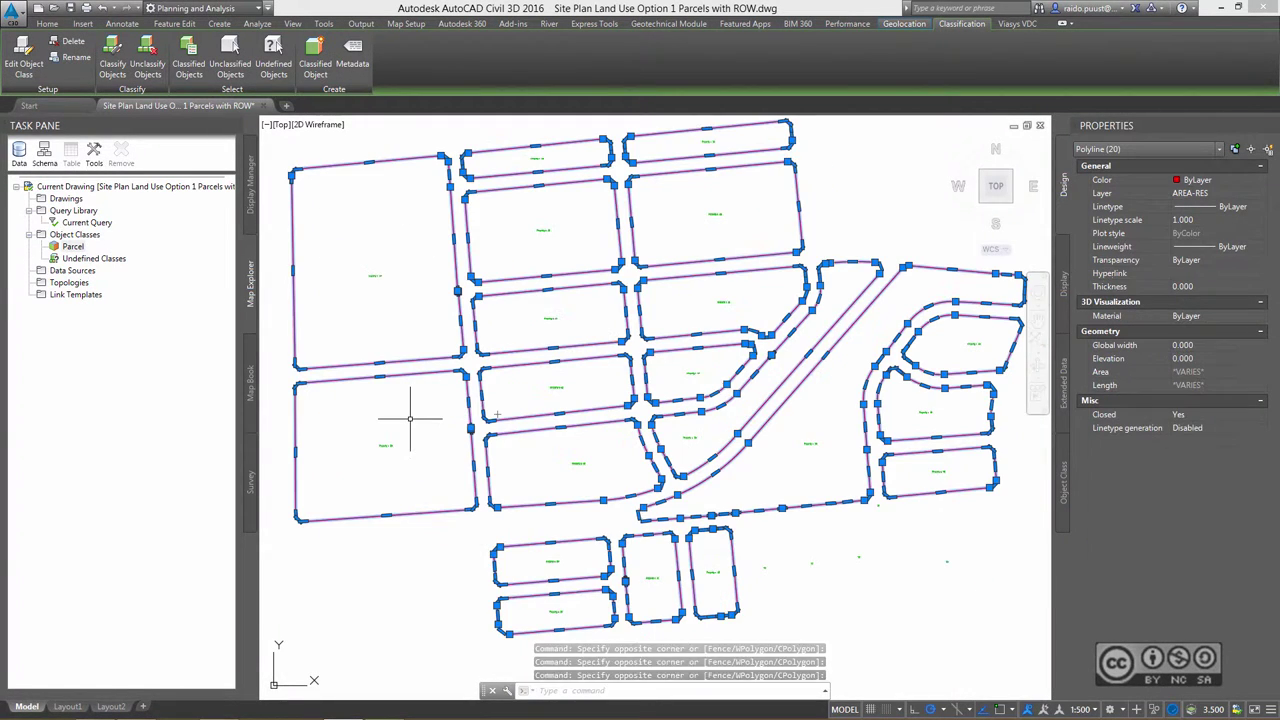
pyautogui.press('Return')
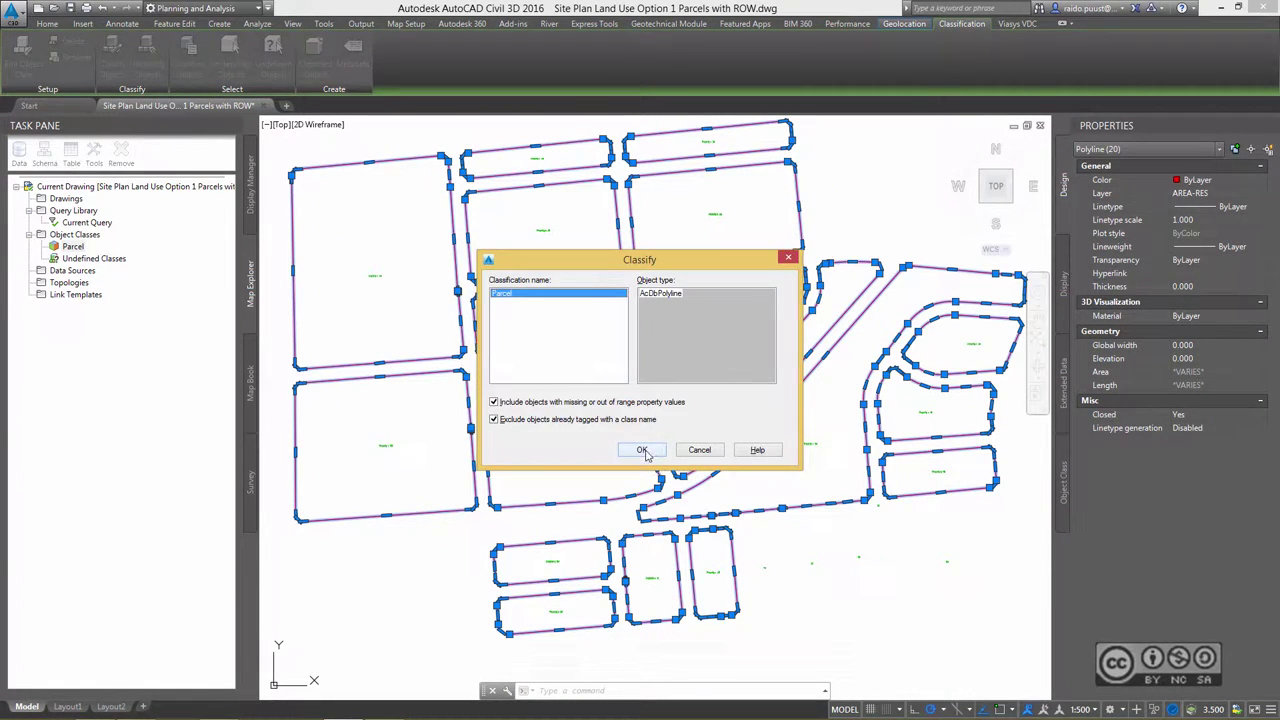
pyautogui.click(650, 455)
pyautogui.click(410, 418)
pyautogui.press('Escape')
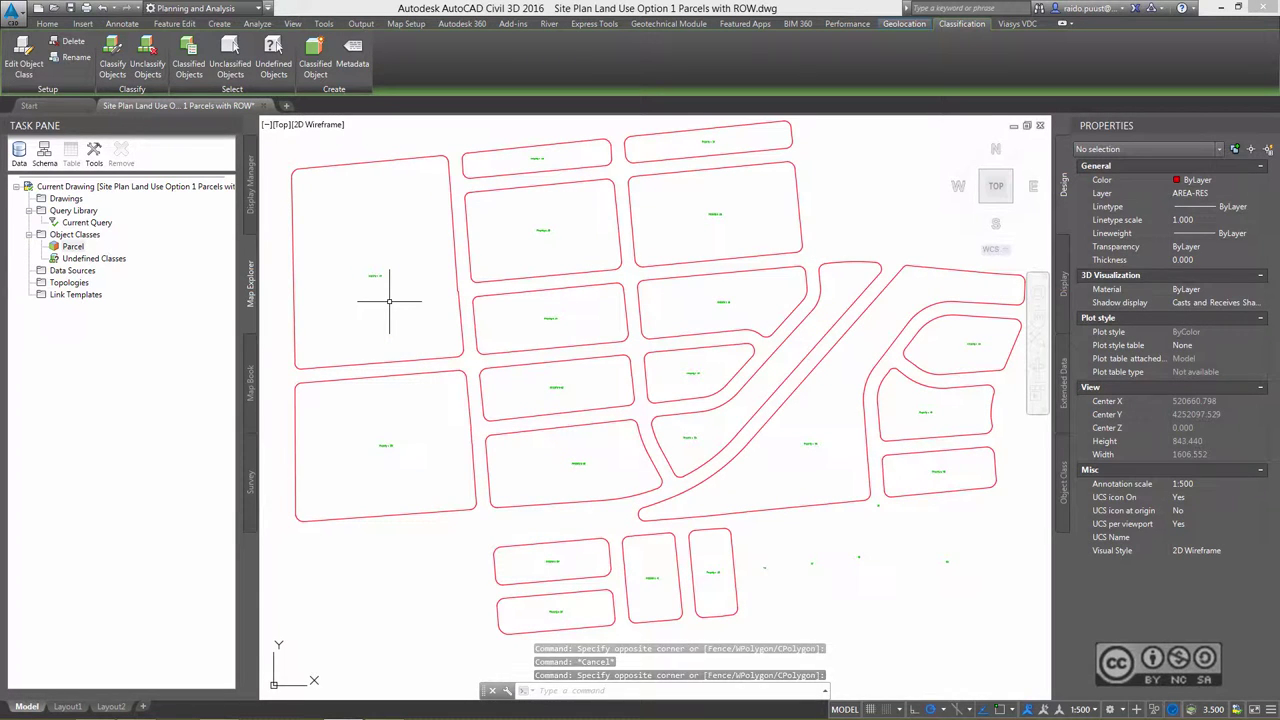
pyautogui.click(410, 261)
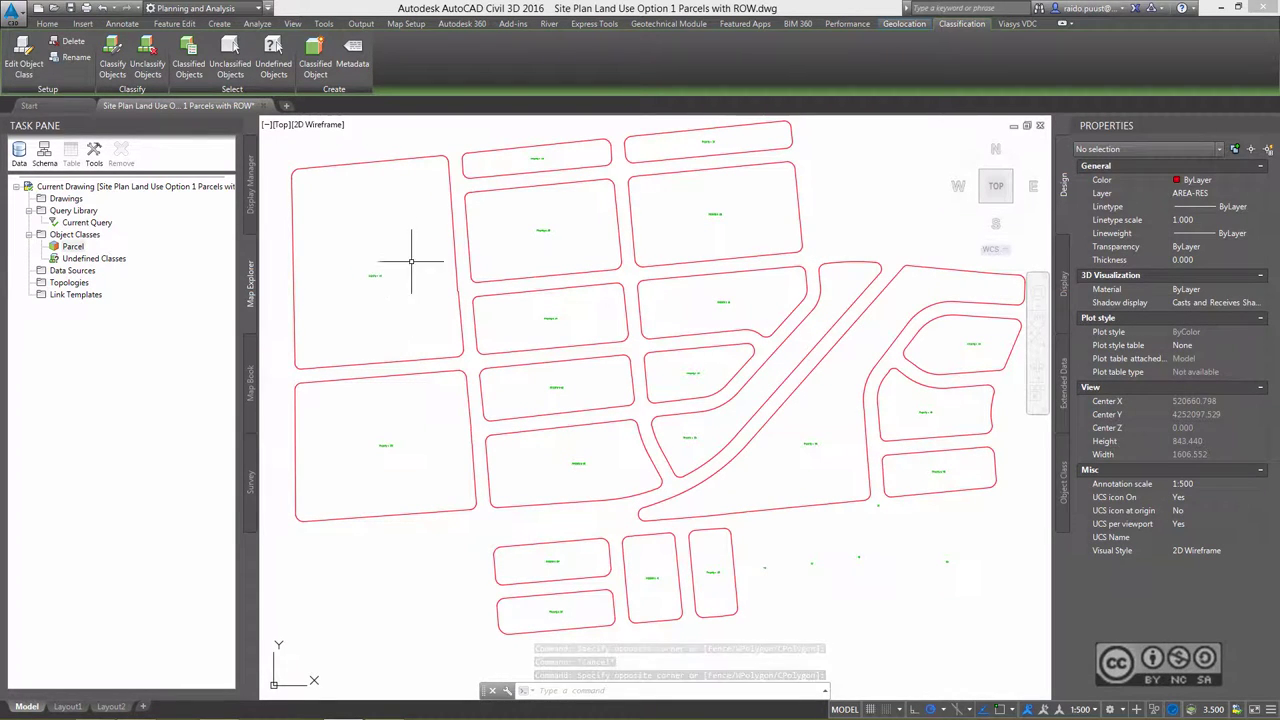
pyautogui.click(452, 222)
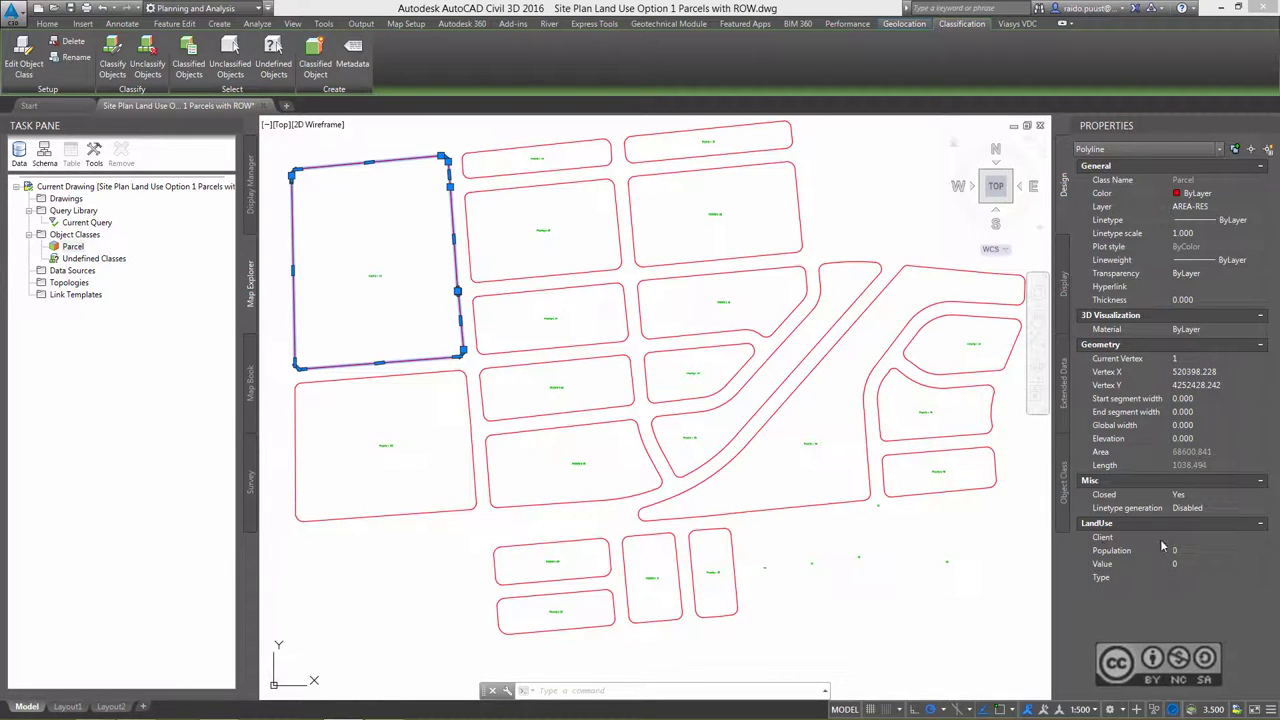
# Enter the top-left parcel's LandUse Client value, then select both top-row parcels to edit Type.
pyautogui.click(1191, 539)
pyautogui.write('HE')
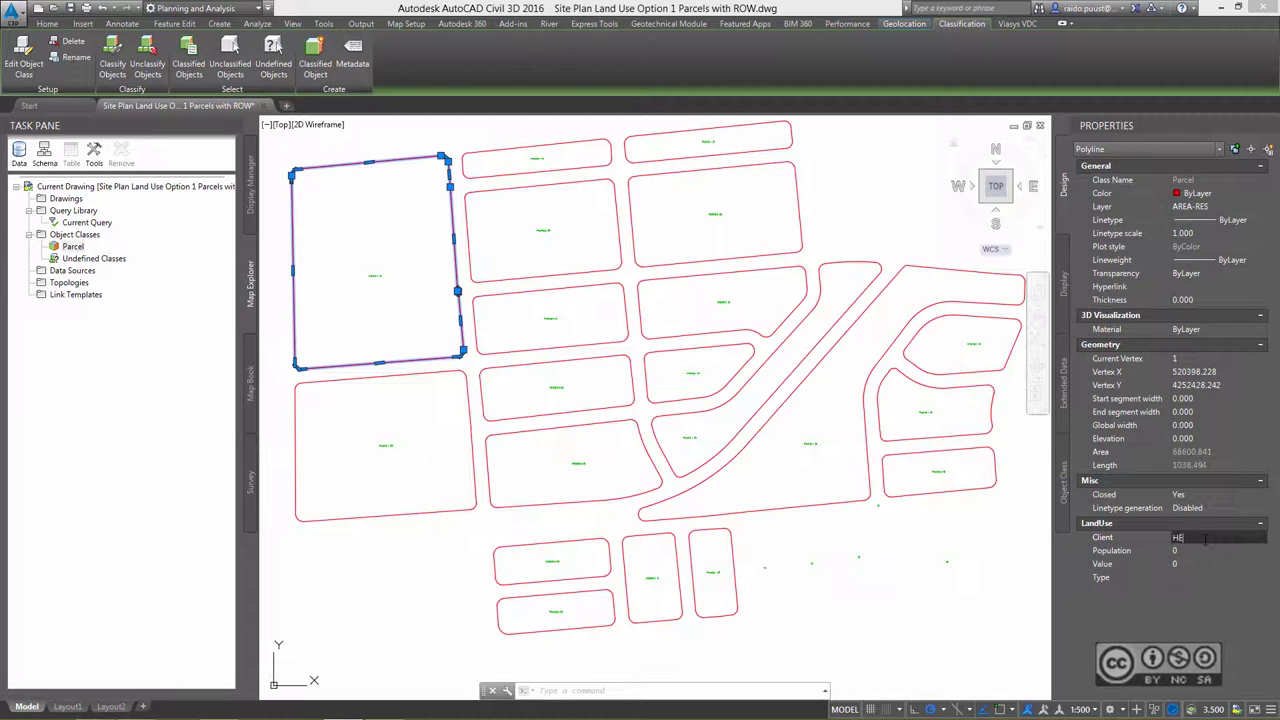
pyautogui.write('ALT')
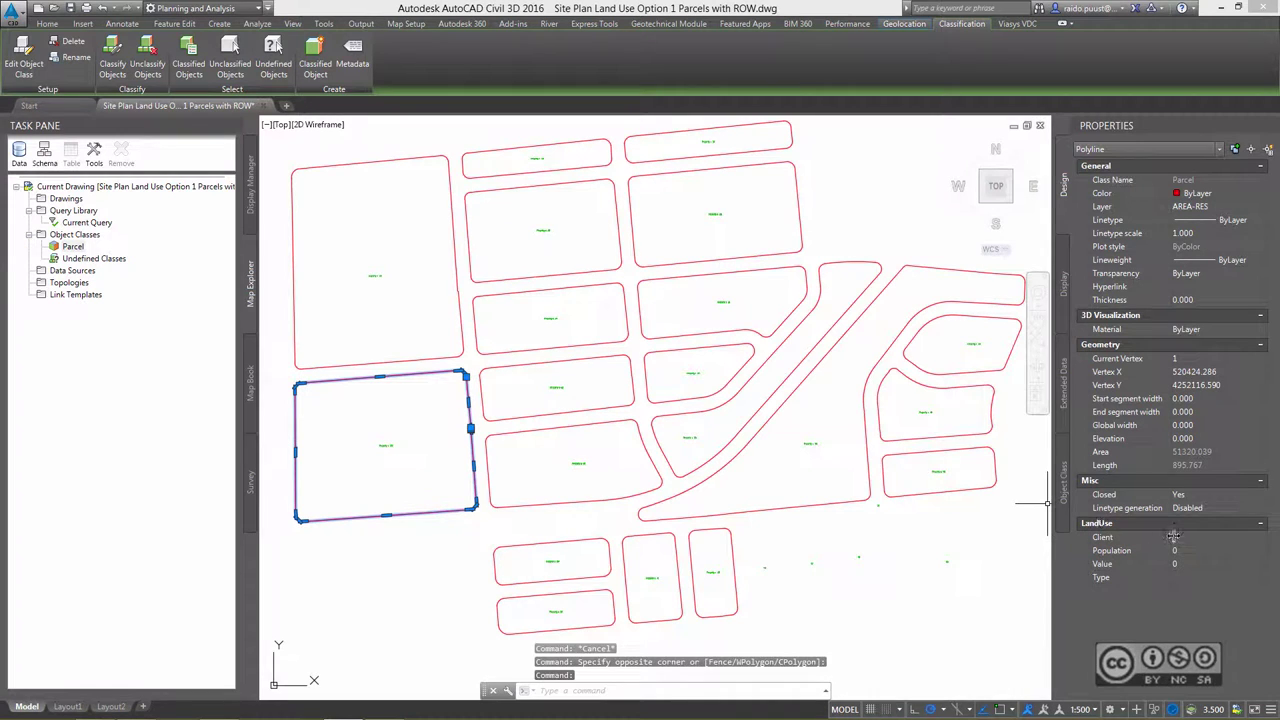
pyautogui.press('Escape')
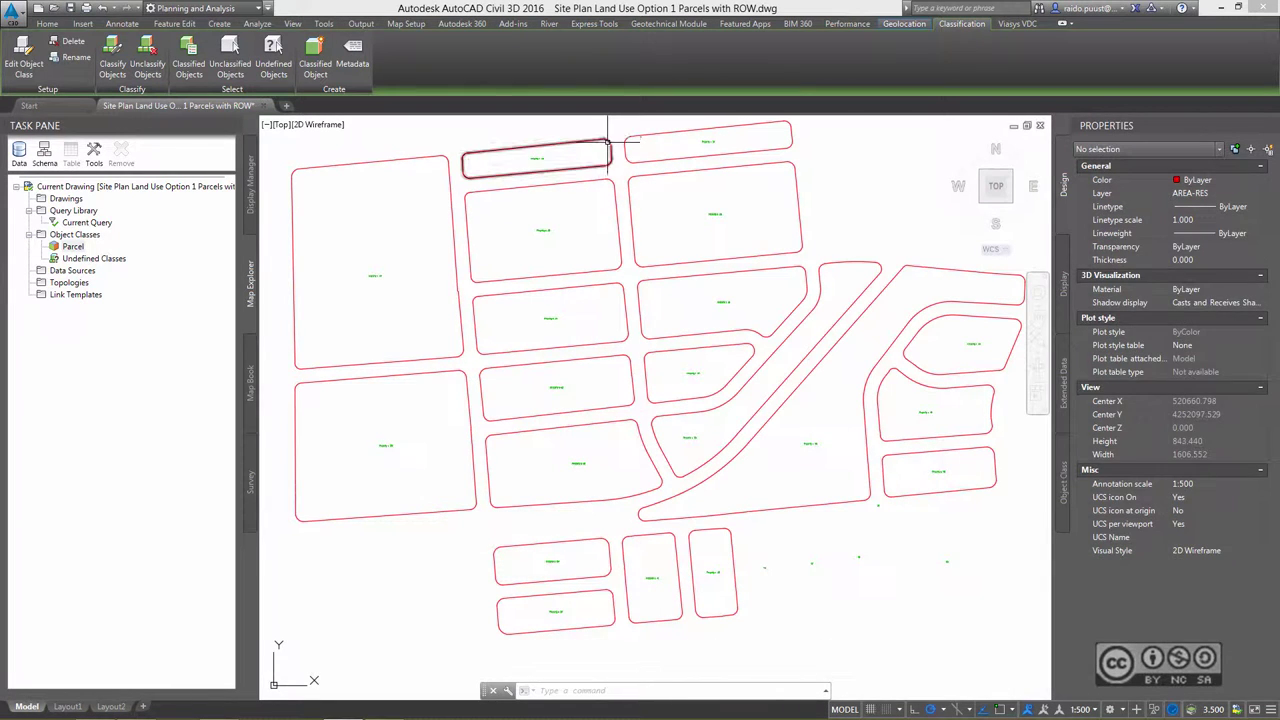
pyautogui.click(607, 150)
pyautogui.click(641, 133)
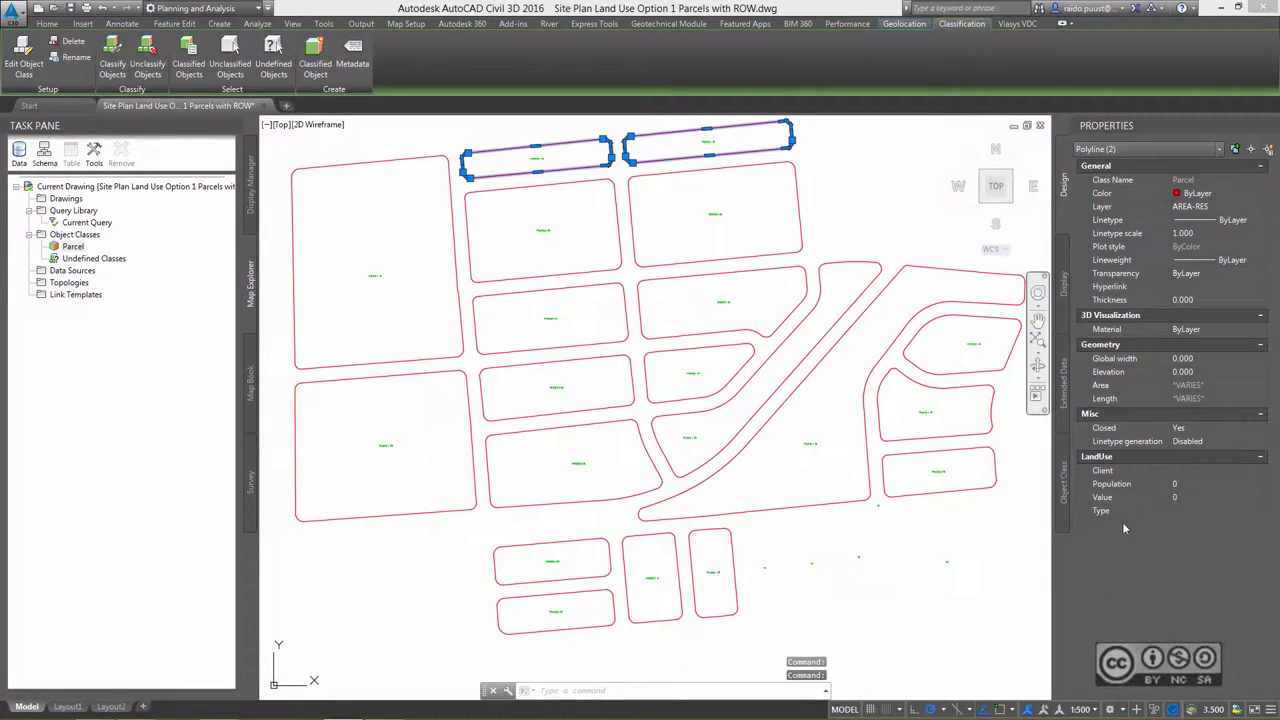
pyautogui.click(1205, 512)
# Add the Parcel object class to the Display Manager map as a Parcel layer.
pyautogui.press('Escape')
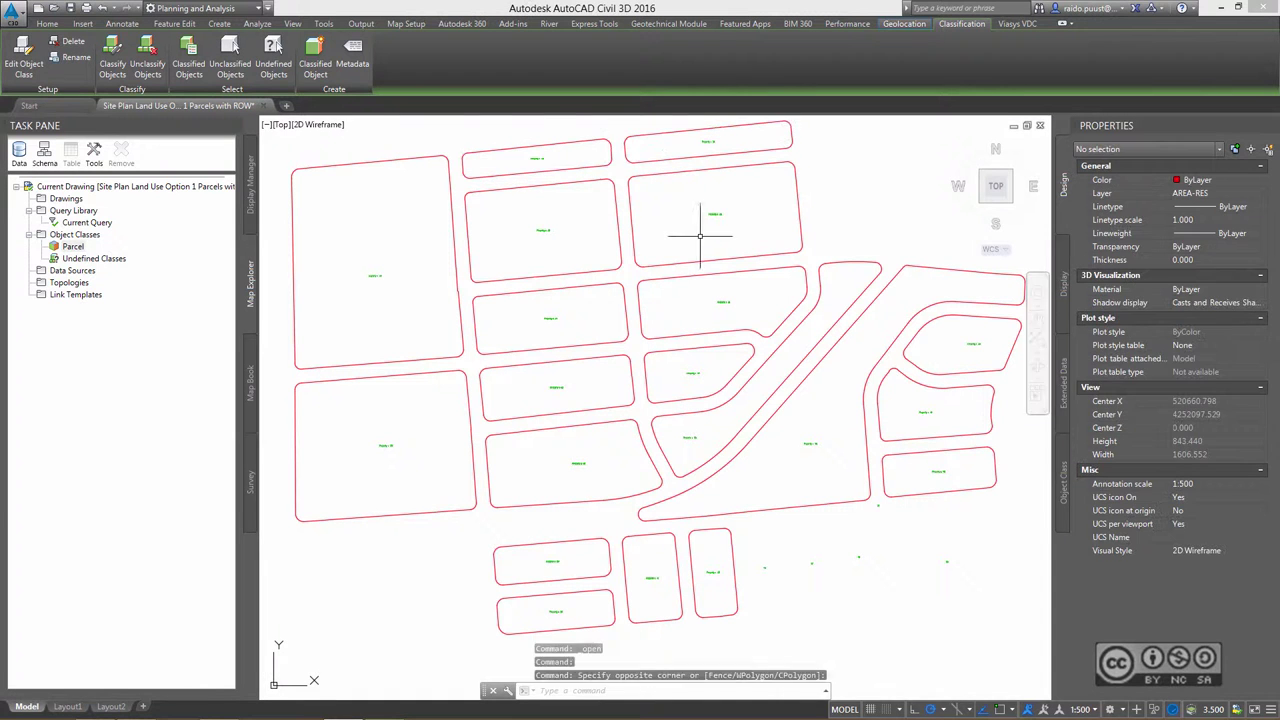
pyautogui.click(655, 260)
pyautogui.press('Escape')
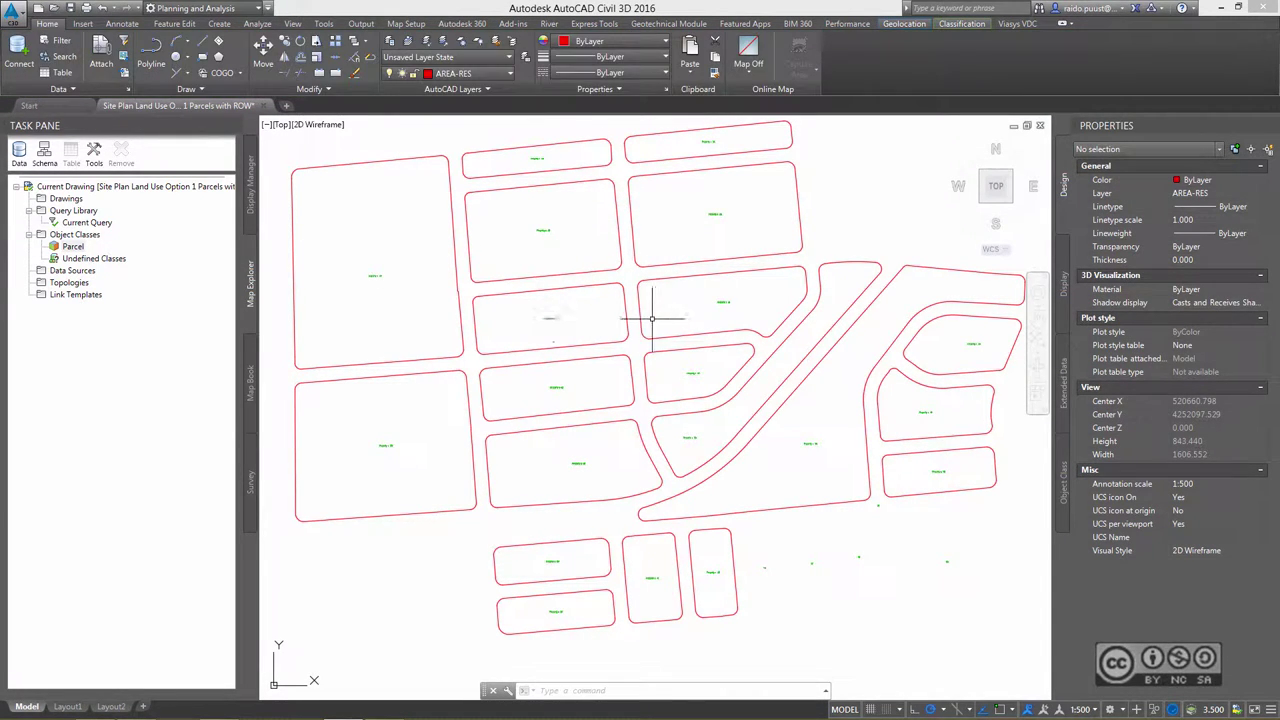
pyautogui.click(248, 185)
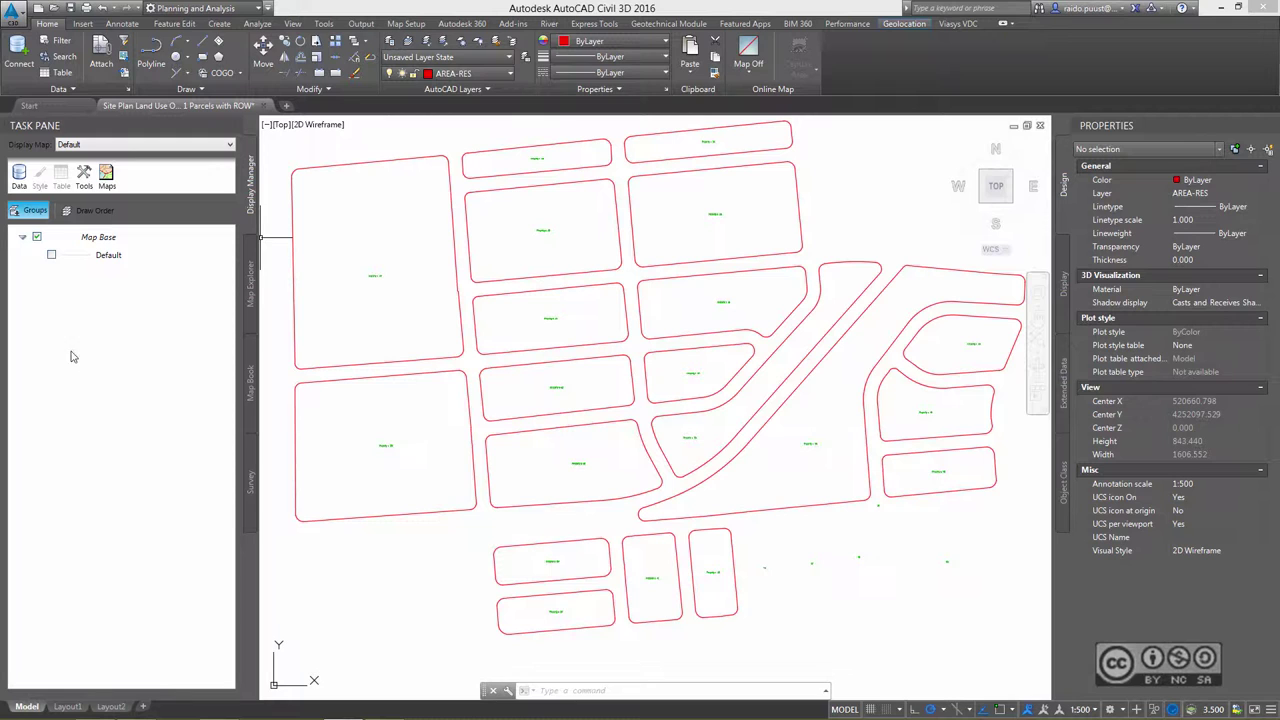
pyautogui.rightClick(55, 300)
pyautogui.moveTo(100, 322)
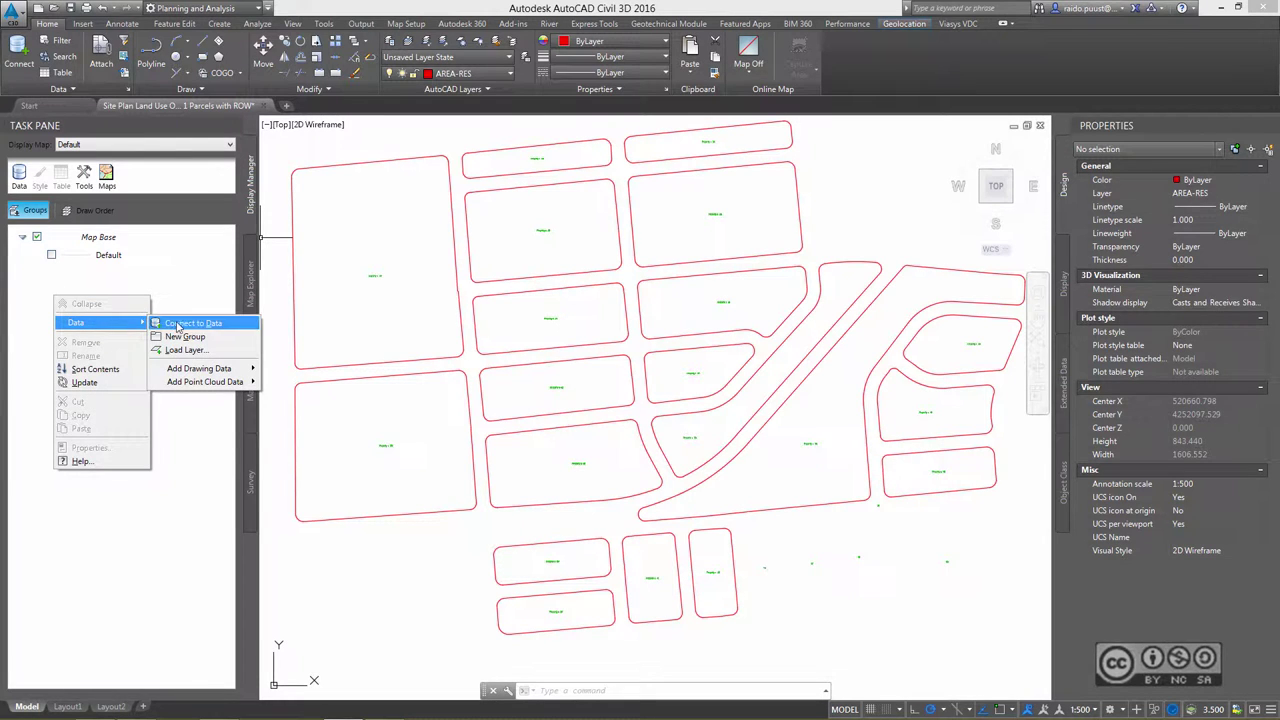
pyautogui.moveTo(199, 368)
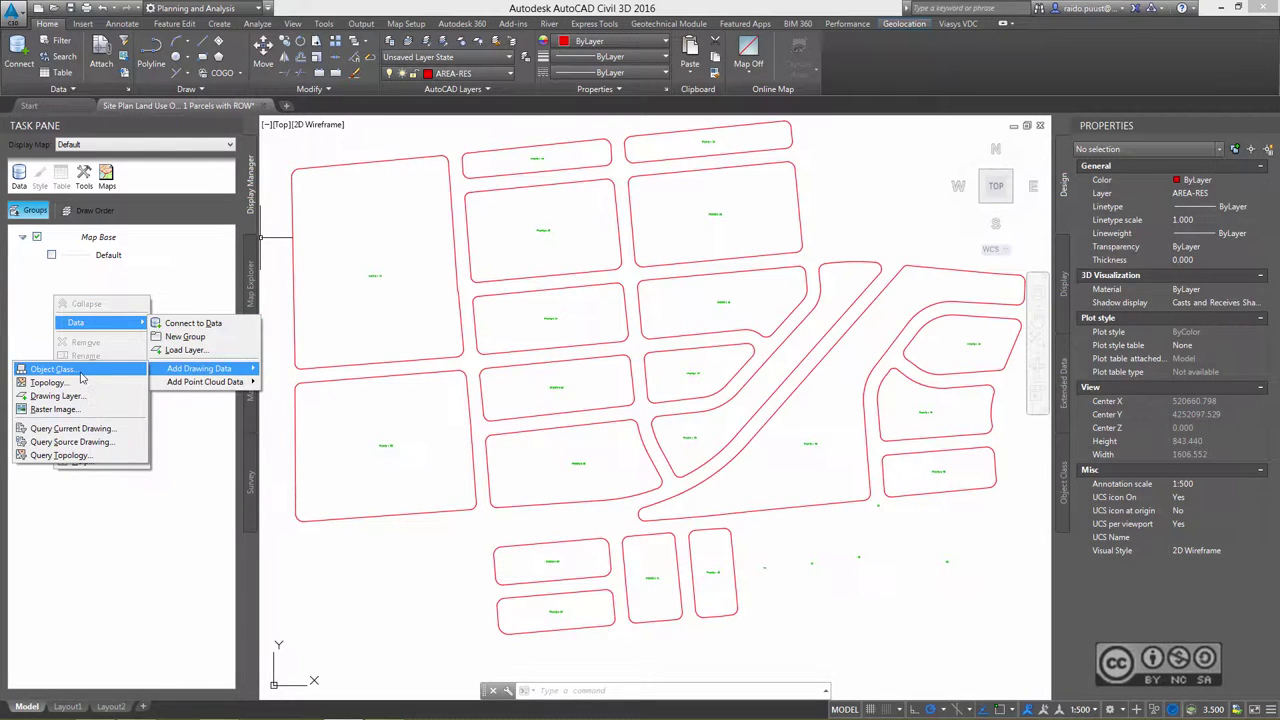
pyautogui.click(81, 374)
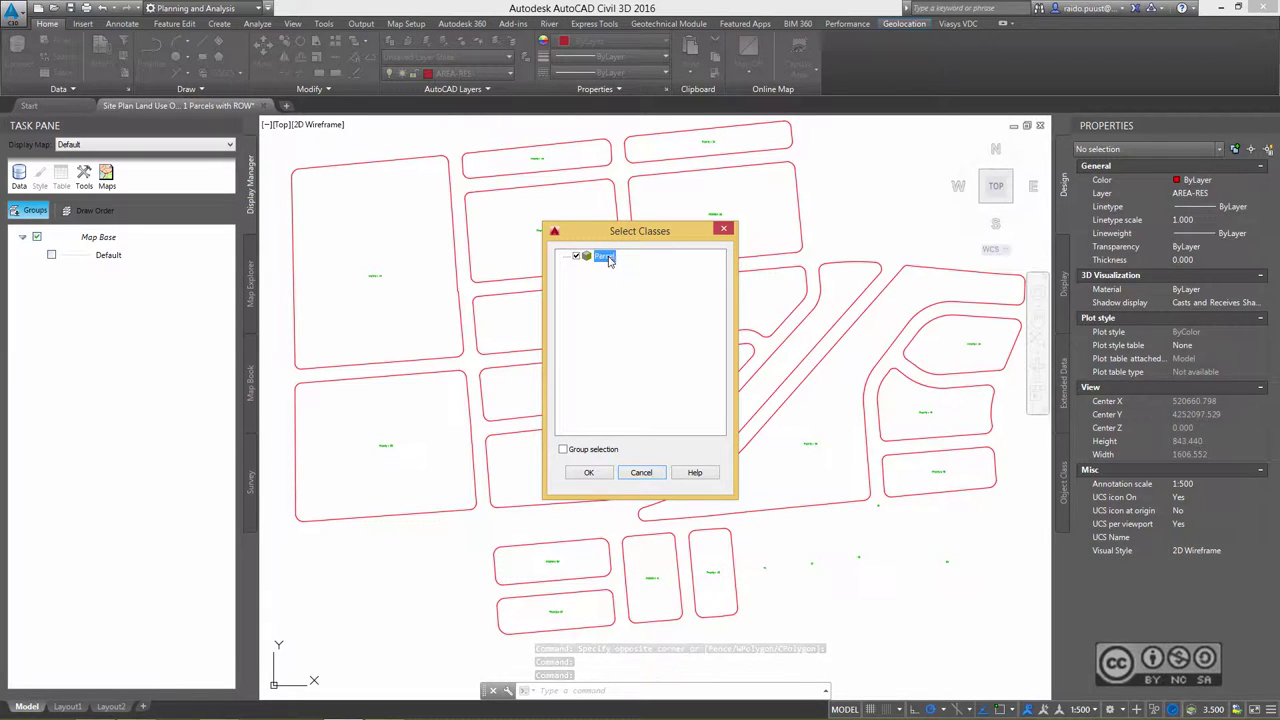
pyautogui.click(588, 472)
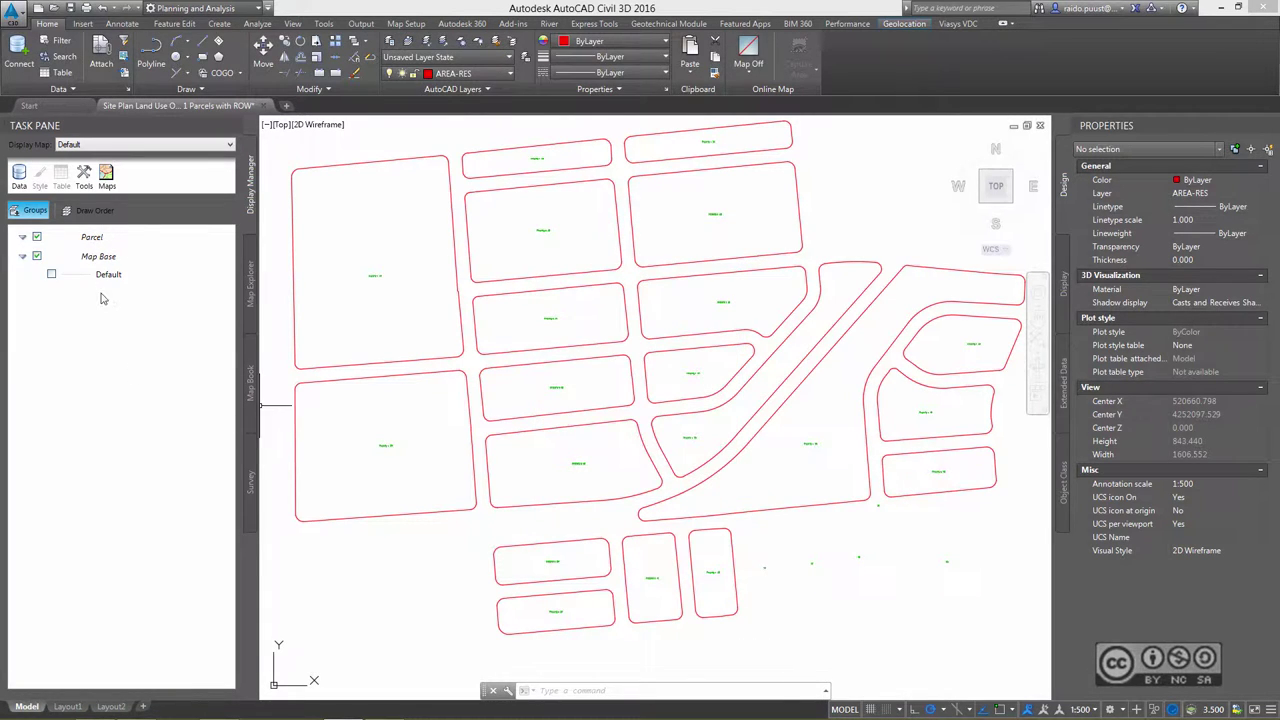
pyautogui.rightClick(98, 240)
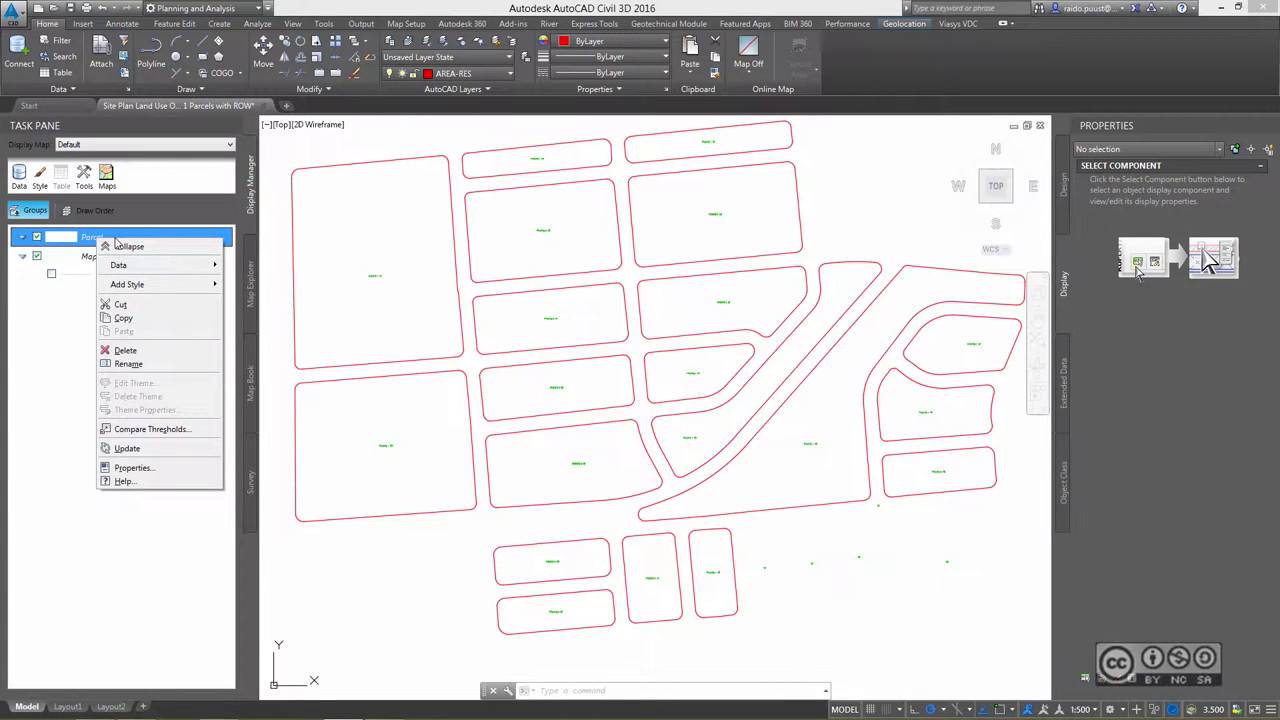
pyautogui.moveTo(128, 284)
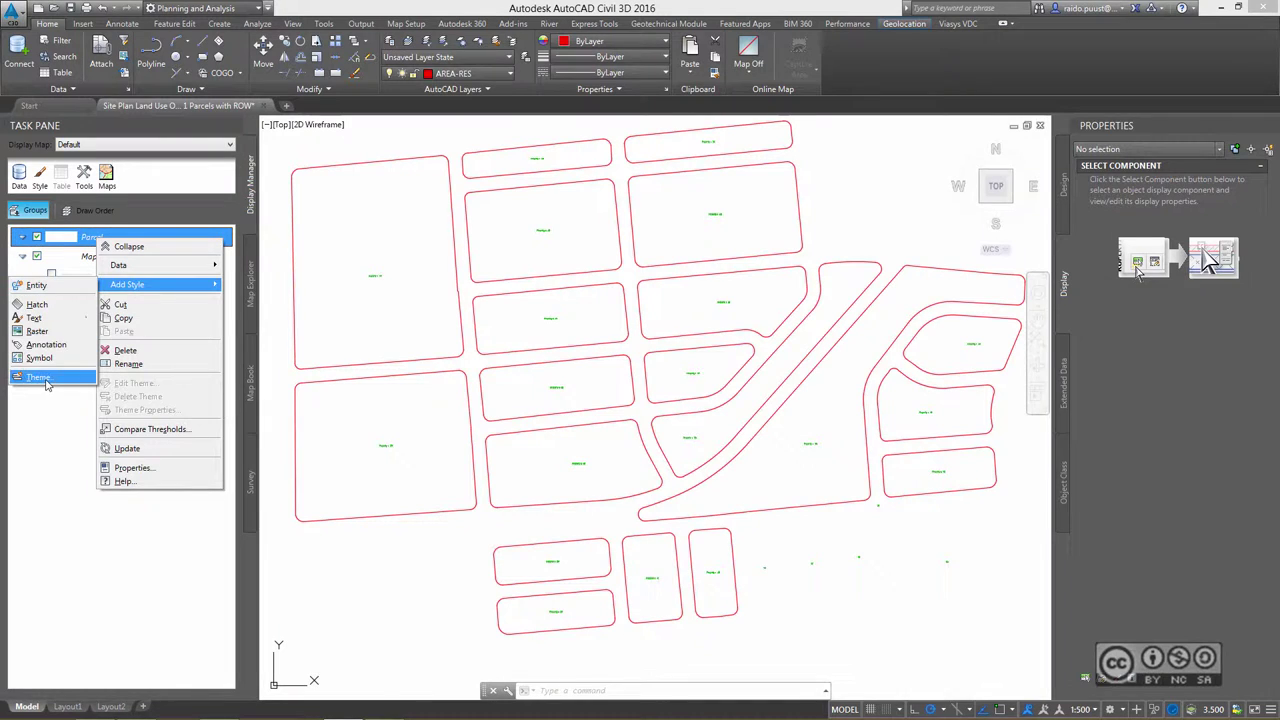
# Add a specific-values theme to the Parcel layer, keyed on Parcel.LandUse.Type.
pyautogui.click(45, 379)
pyautogui.click(695, 260)
pyautogui.click(677, 287)
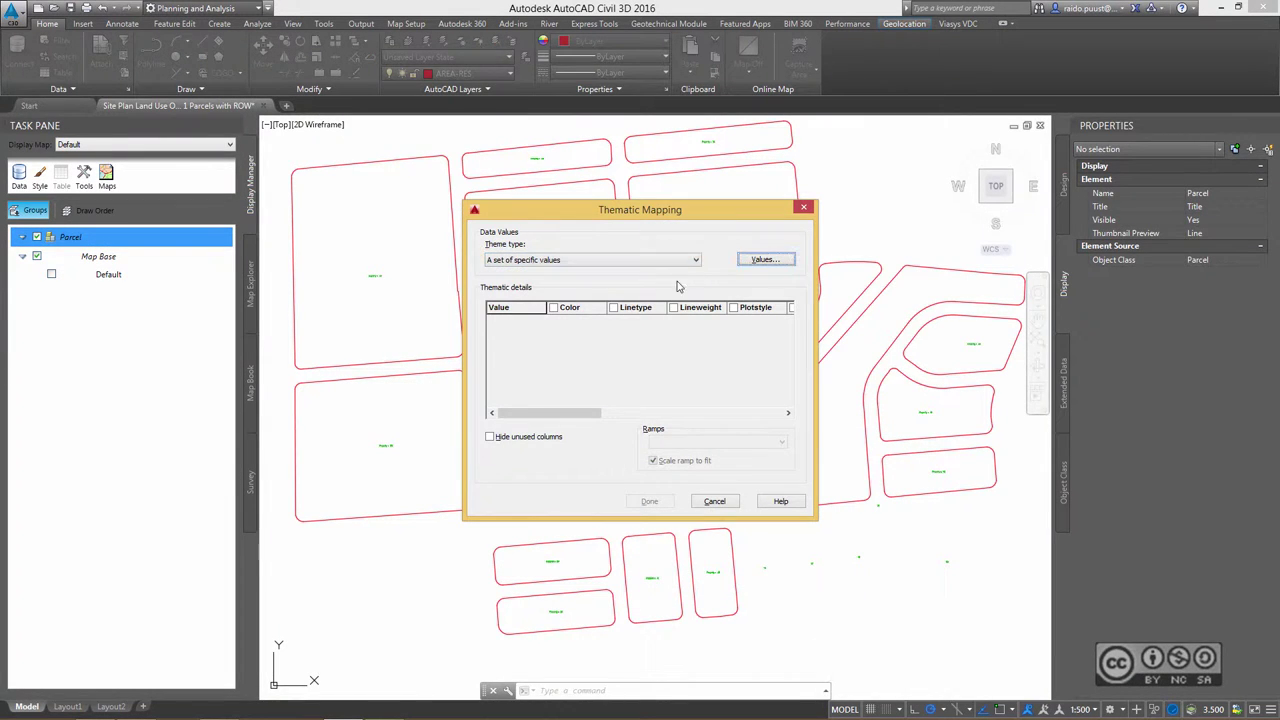
pyautogui.click(762, 261)
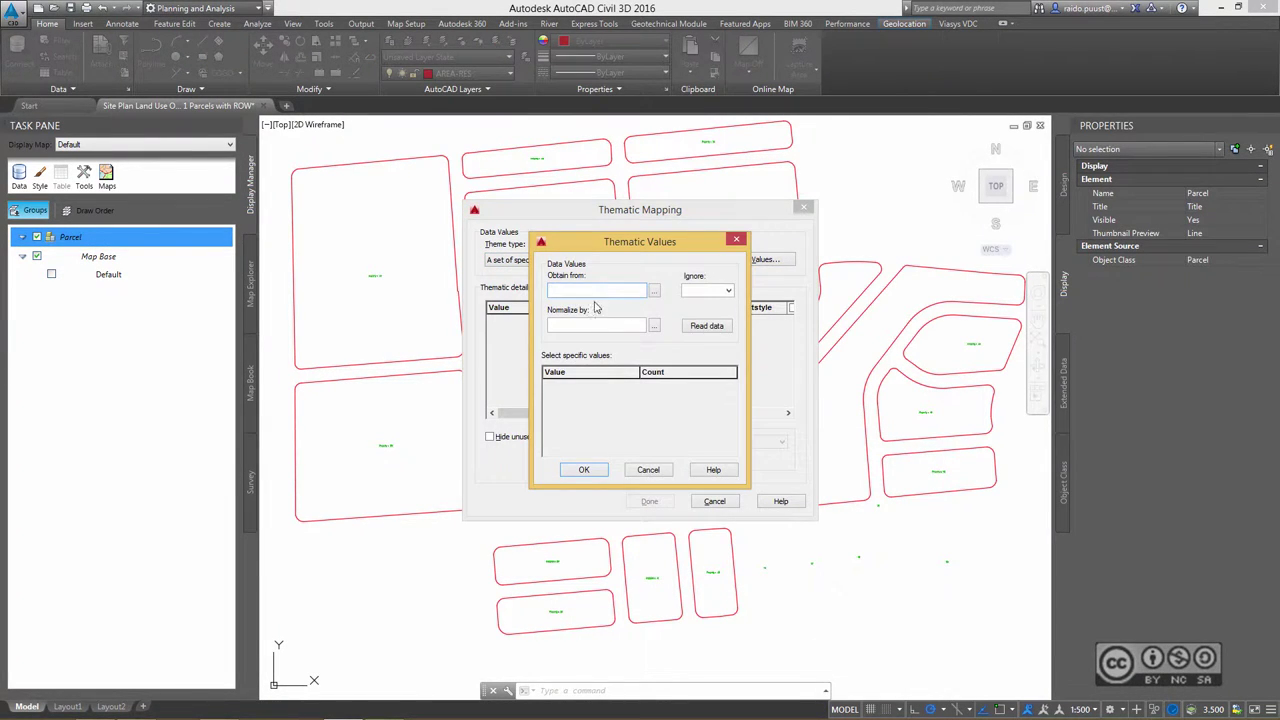
pyautogui.click(655, 291)
pyautogui.click(532, 291)
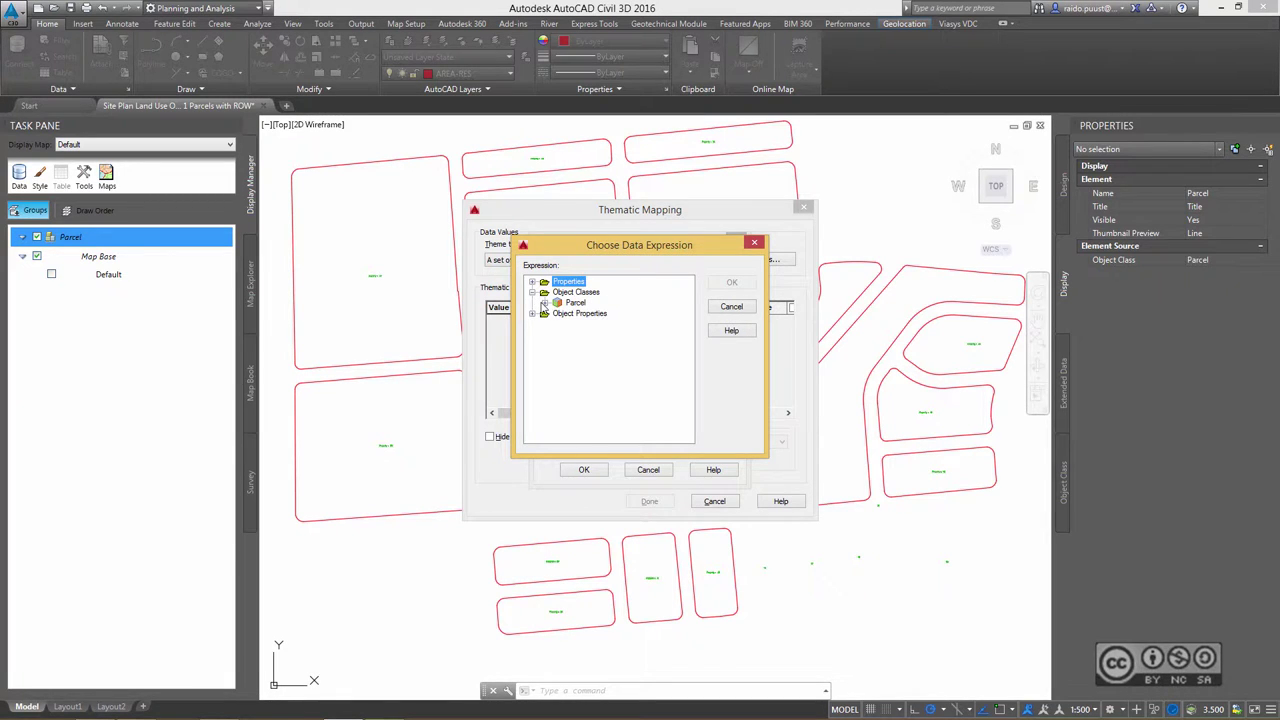
pyautogui.click(545, 302)
pyautogui.click(558, 335)
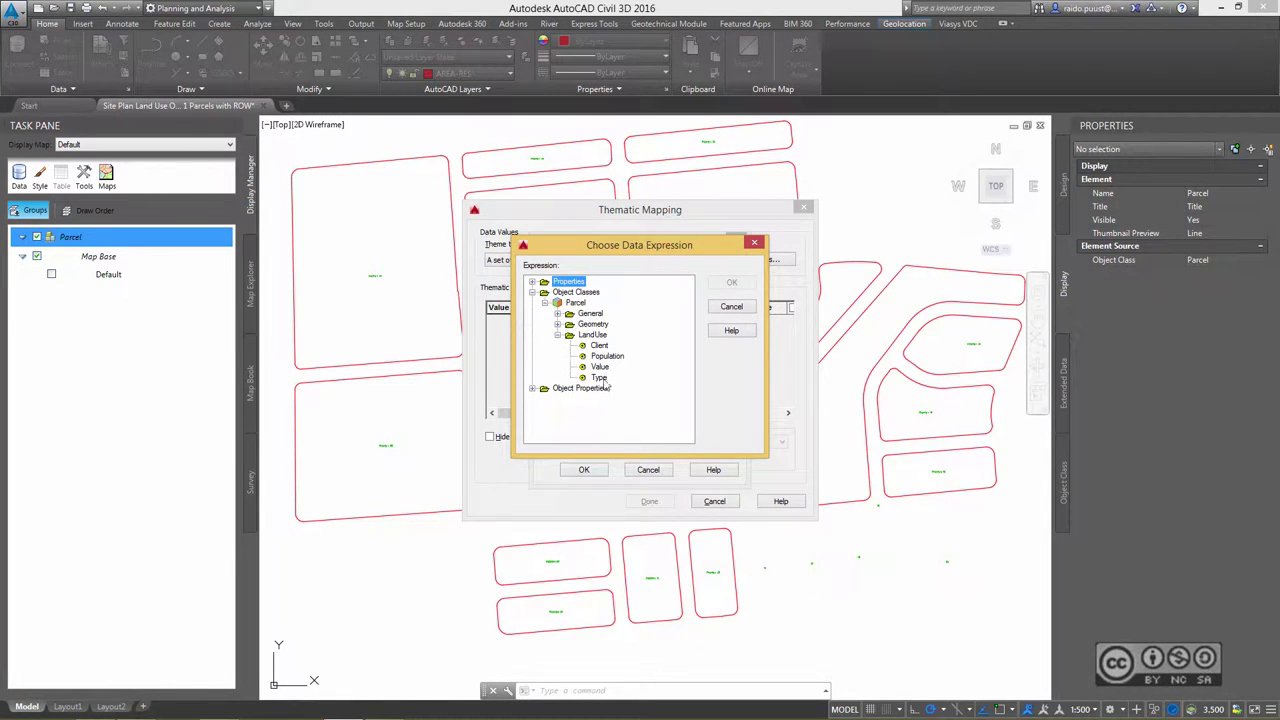
pyautogui.click(599, 377)
pyautogui.press('Return')
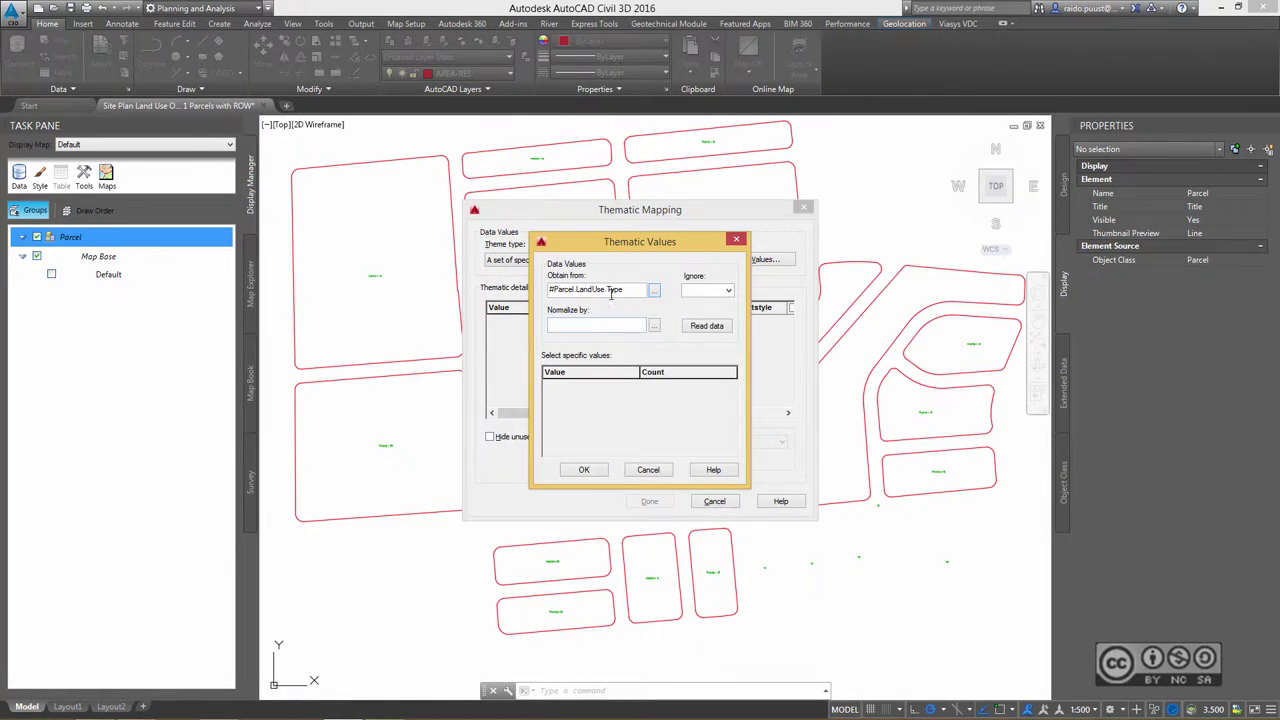
# Read the LandUse Type values and include blank, HEALTH CARE, HIGH DENSITY and SWM.
pyautogui.click(703, 328)
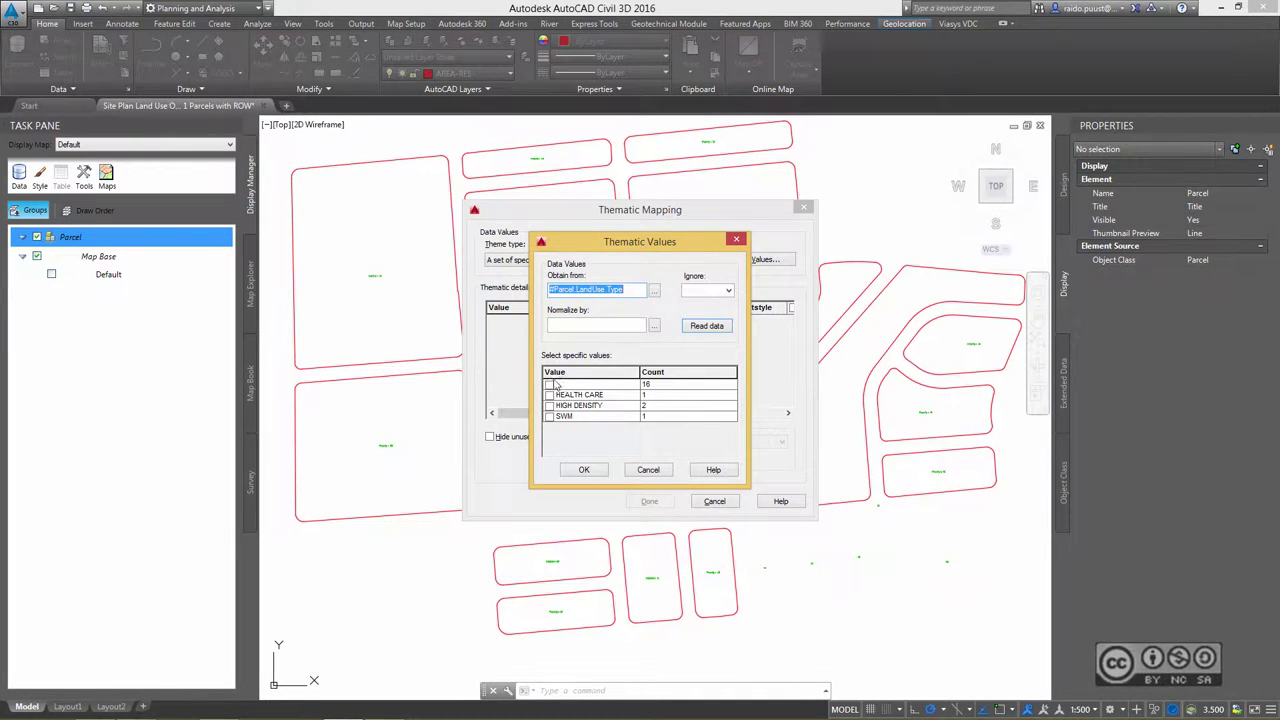
pyautogui.click(550, 396)
pyautogui.click(549, 384)
pyautogui.click(549, 395)
pyautogui.click(549, 405)
pyautogui.click(549, 416)
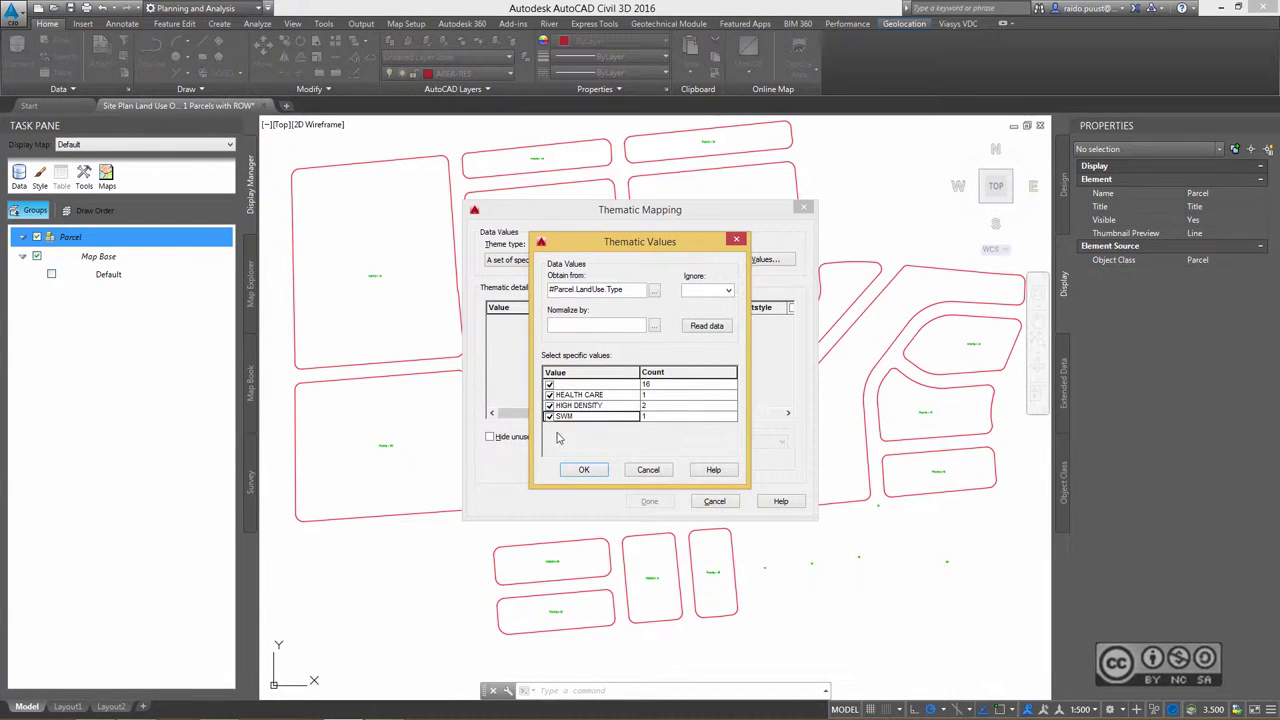
pyautogui.click(582, 470)
# Colour the land-use theme values with the Rainbow colour ramp.
pyautogui.moveTo(817, 374); pyautogui.dragTo(1006, 373)
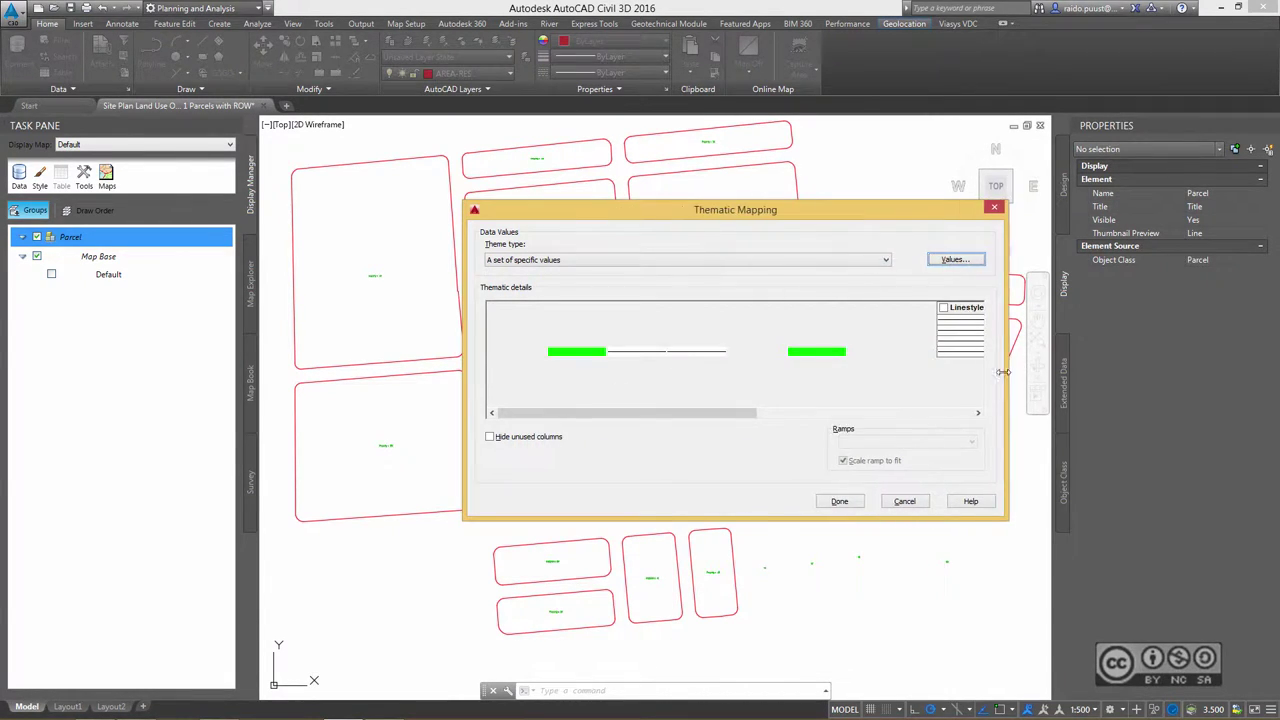
pyautogui.moveTo(729, 201); pyautogui.dragTo(600, 226)
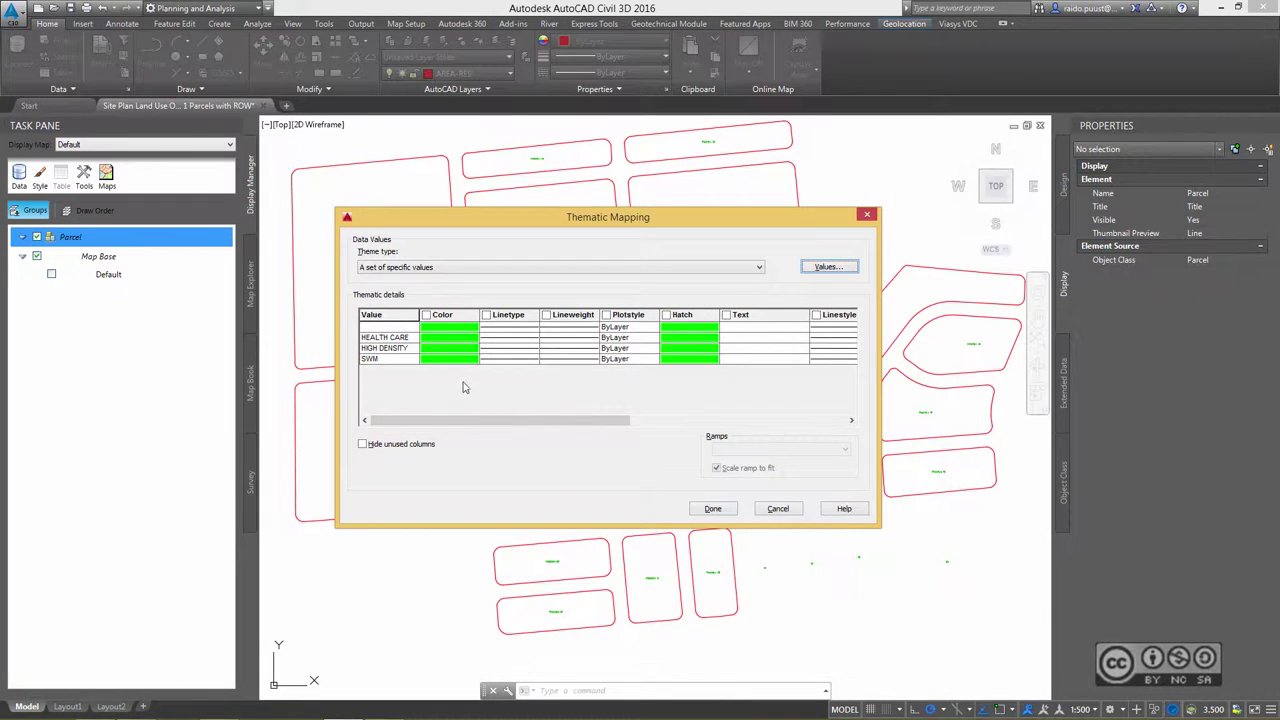
pyautogui.click(451, 317)
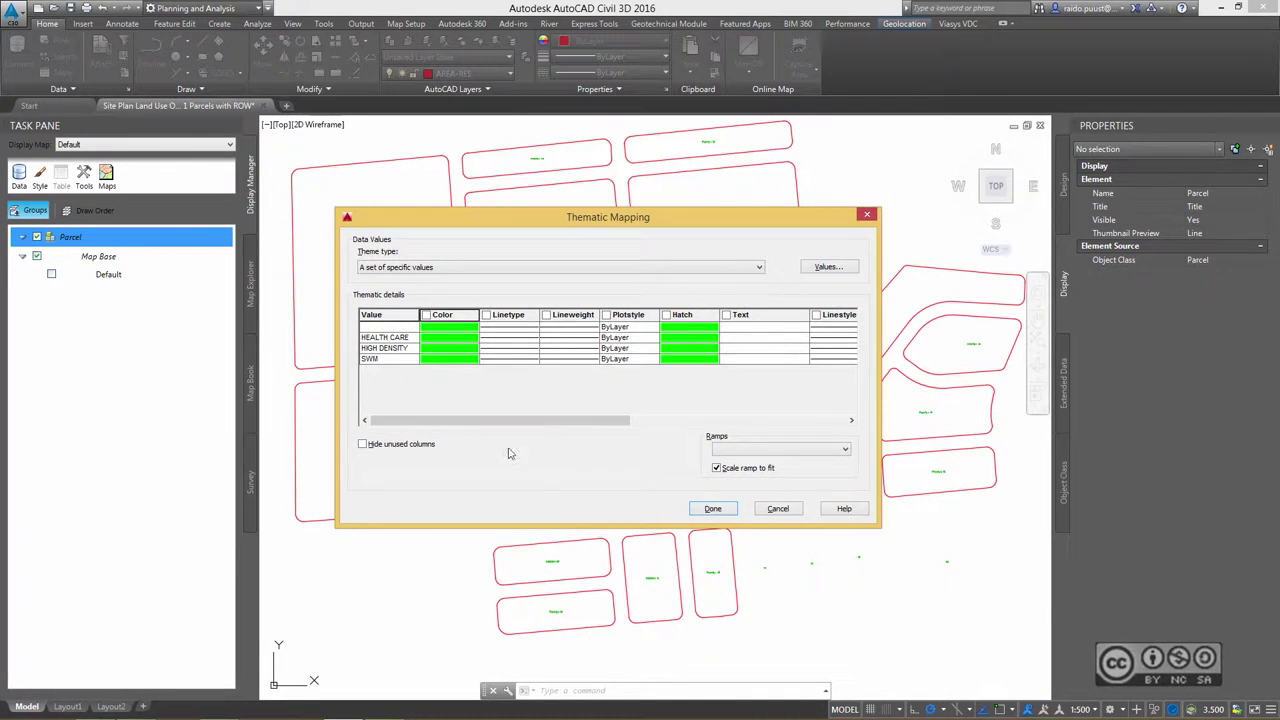
pyautogui.click(736, 452)
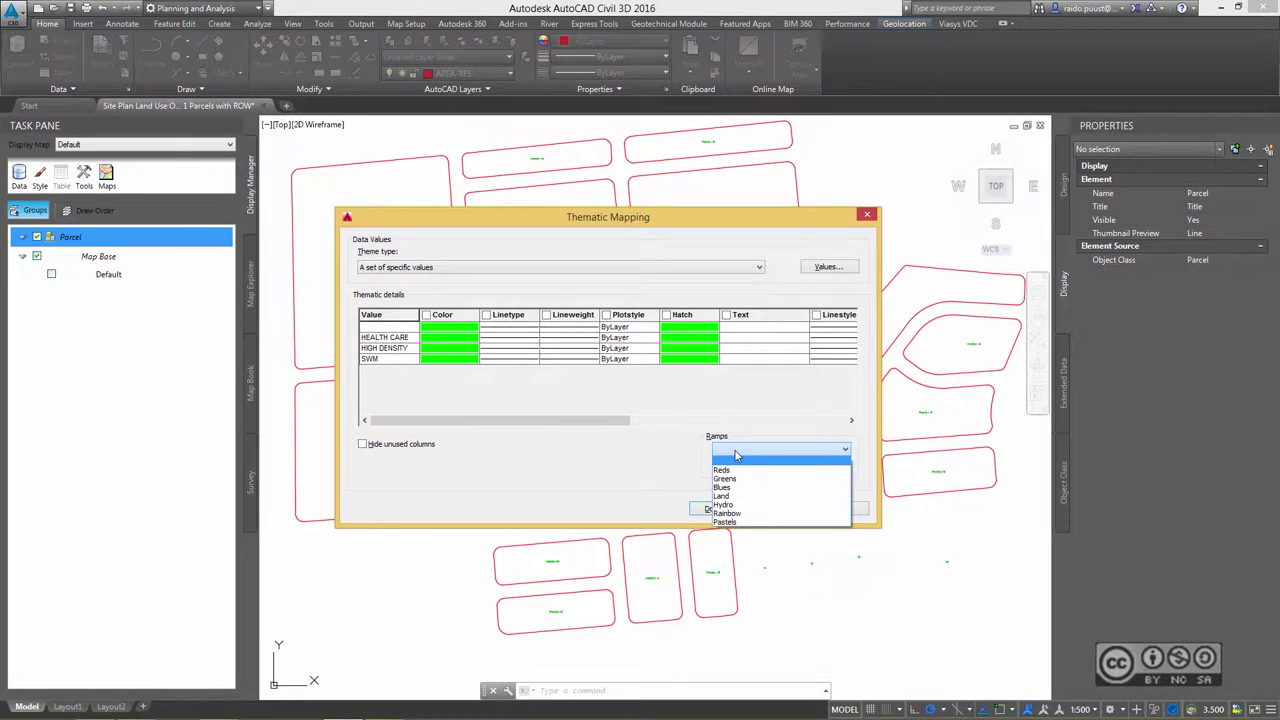
pyautogui.click(737, 514)
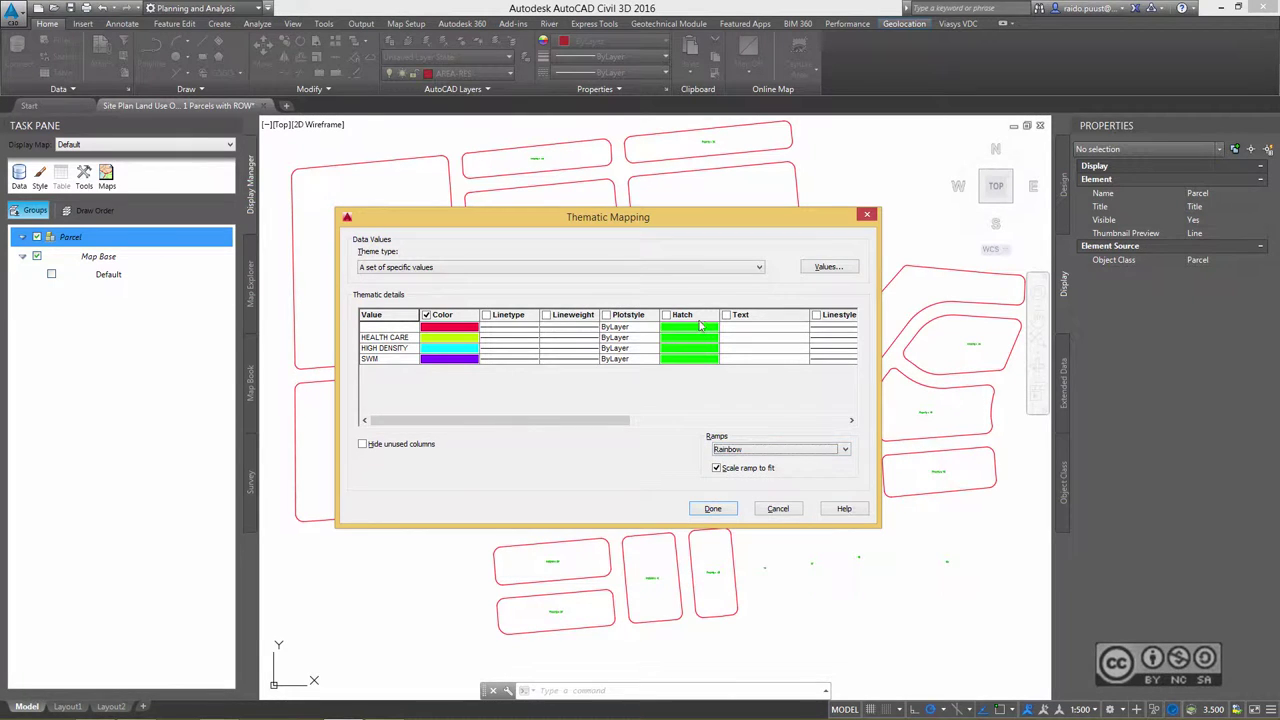
# Hatch the values with Geometric Patterns, finish the theme, and update the Parcel layer.
pyautogui.click(700, 316)
pyautogui.click(760, 452)
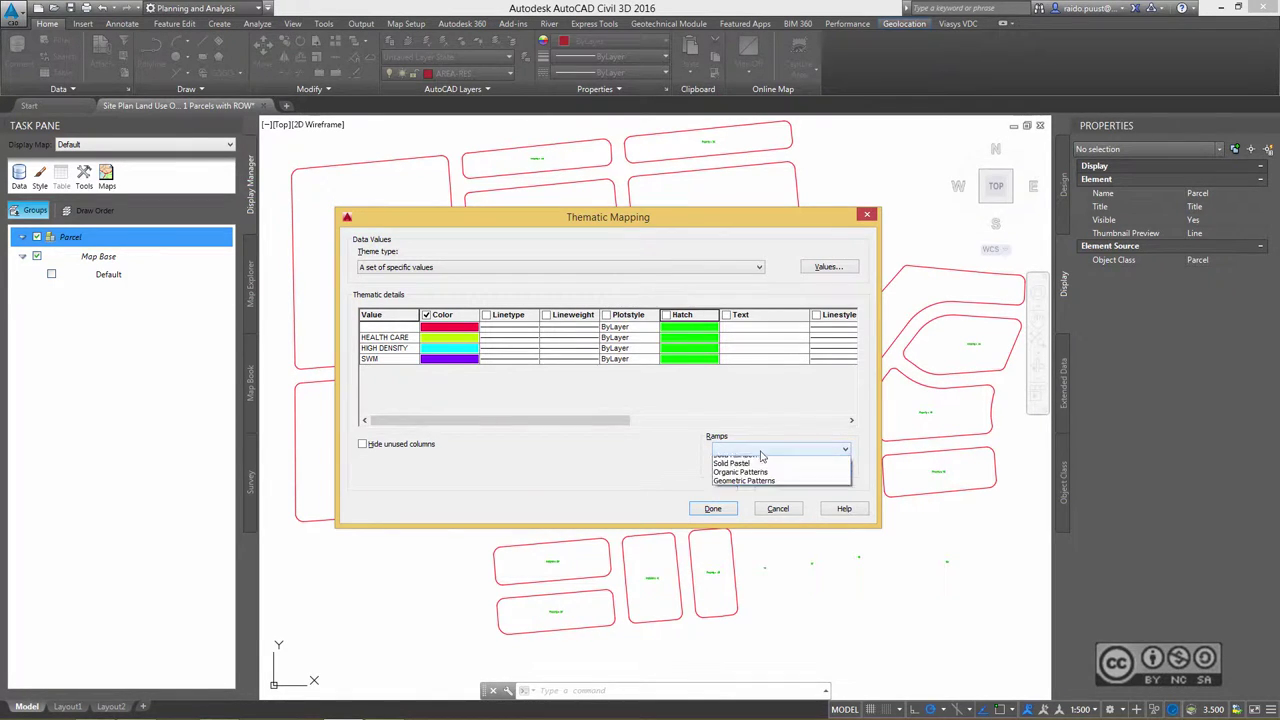
pyautogui.click(768, 481)
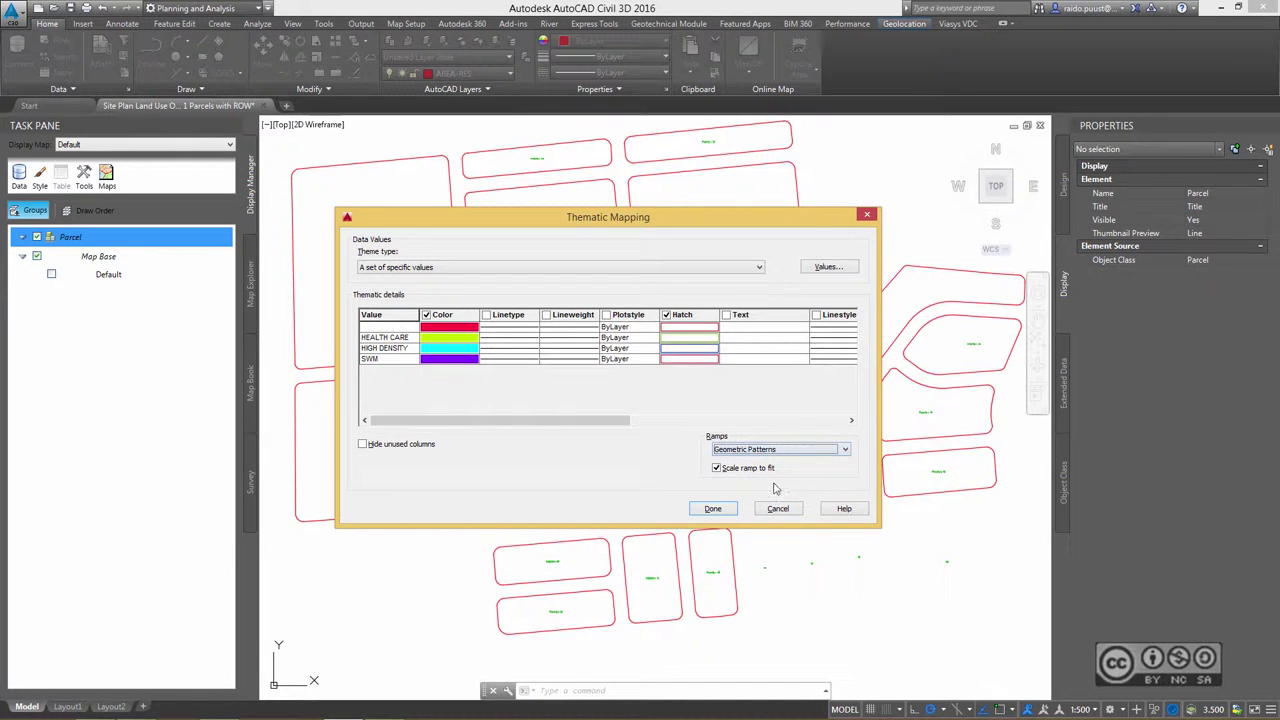
pyautogui.press('Tab')
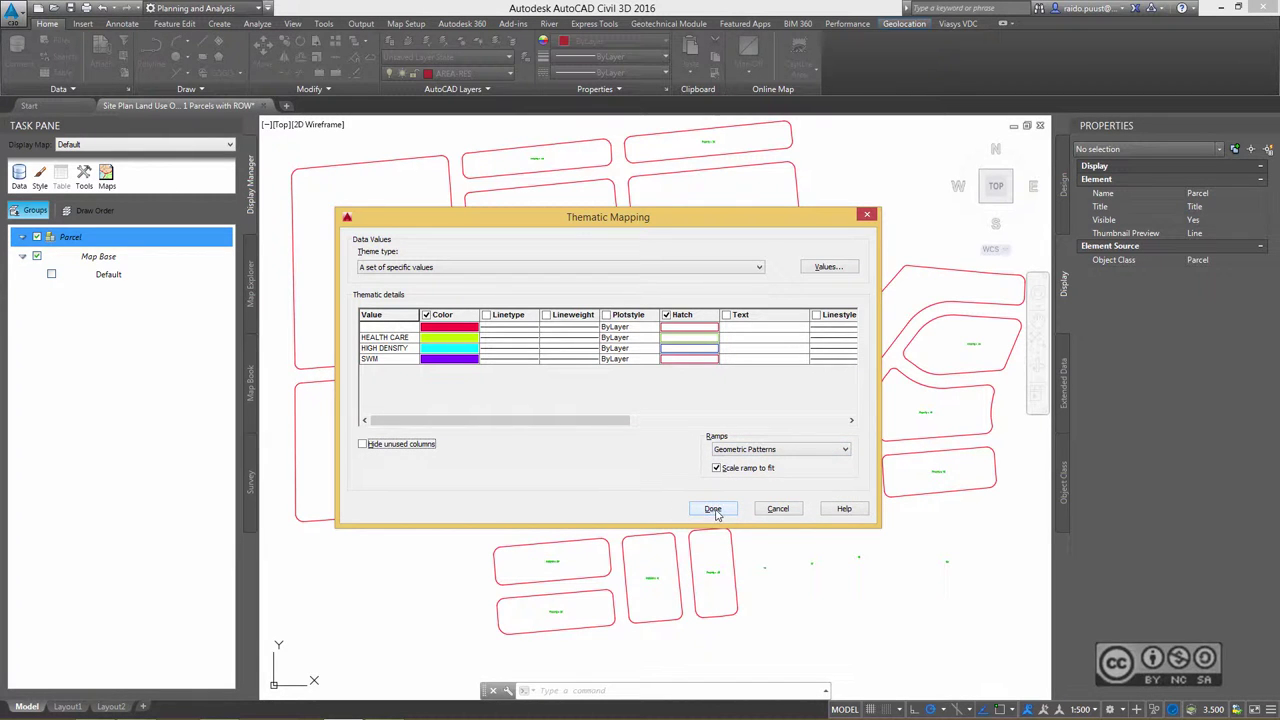
pyautogui.click(712, 509)
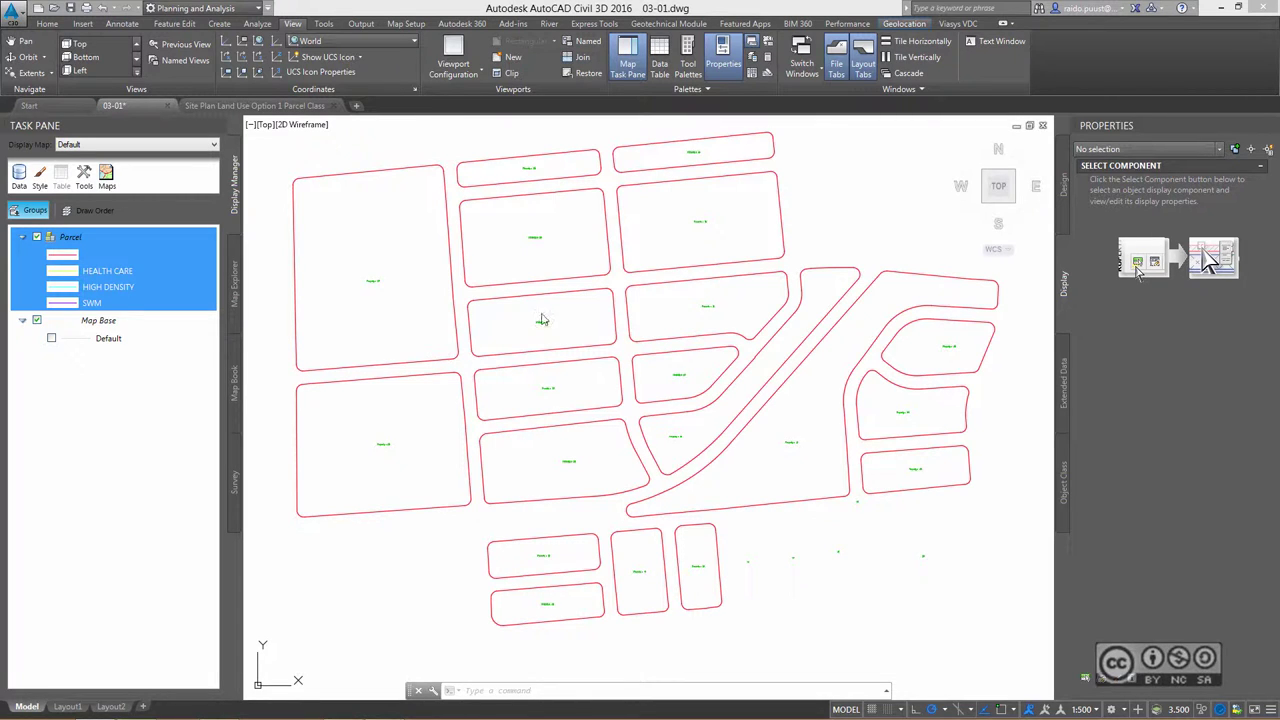
pyautogui.rightClick(75, 242)
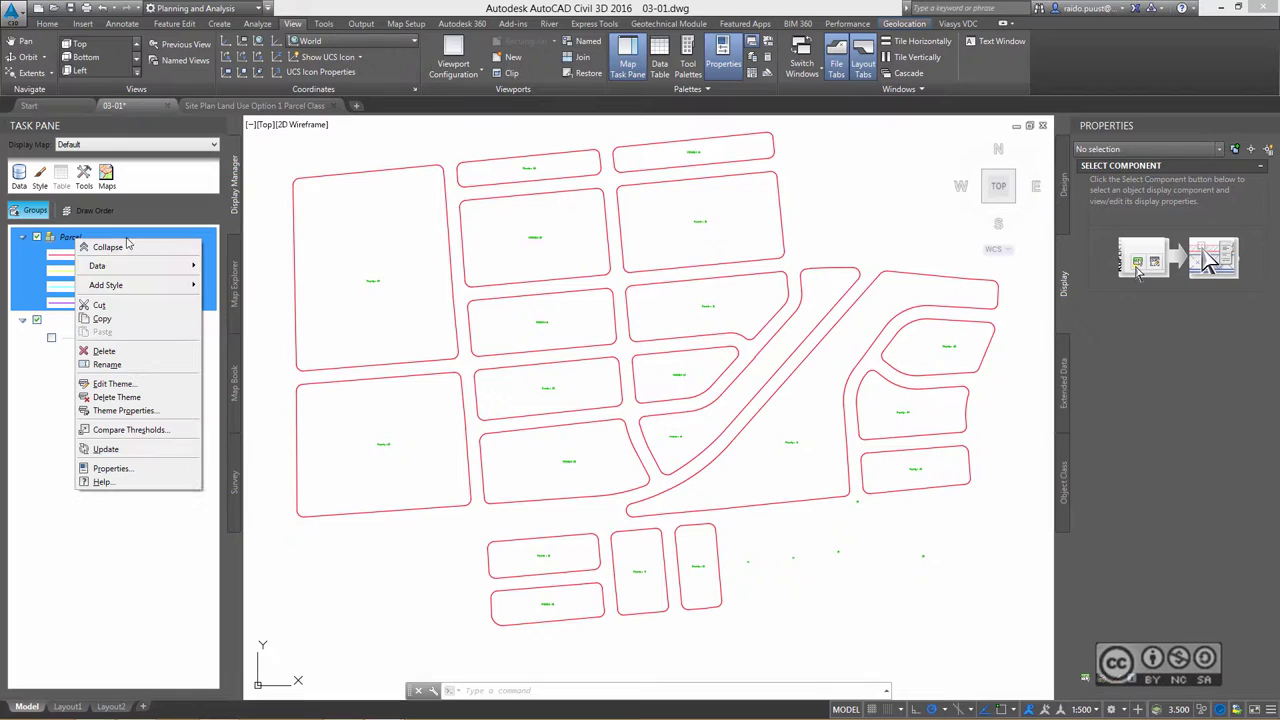
pyautogui.click(106, 452)
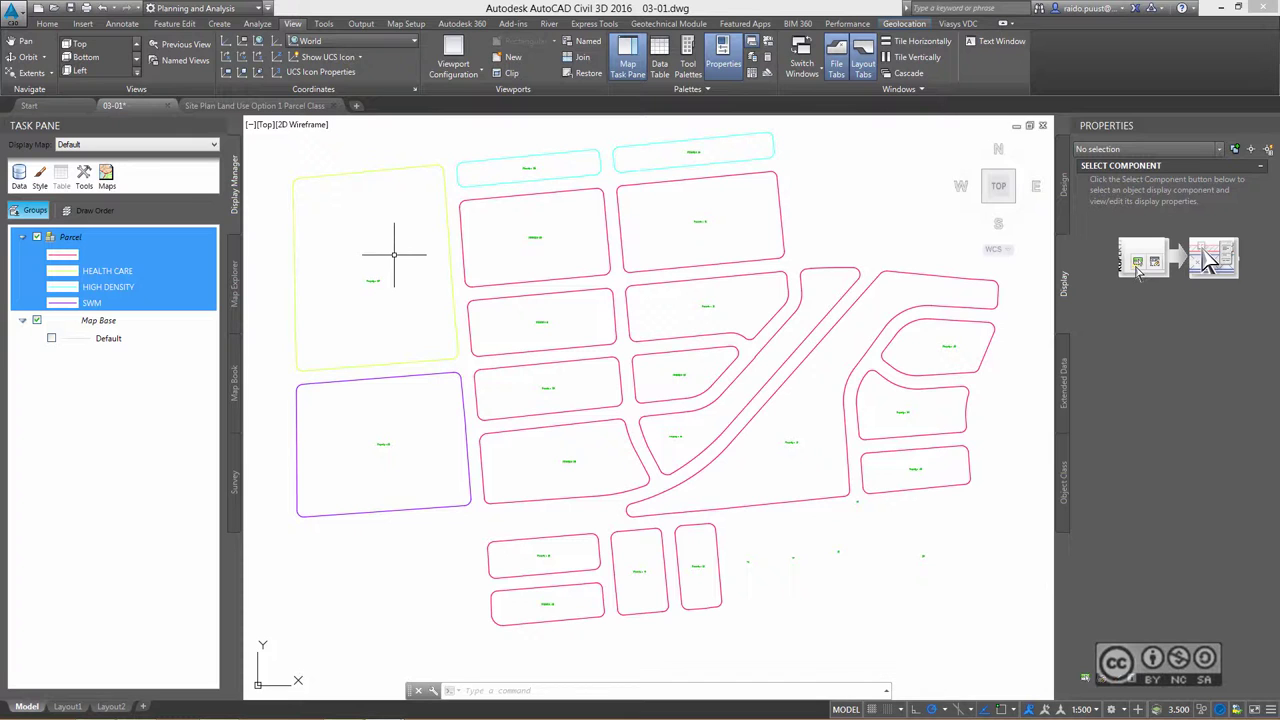
# Deselect the Parcel layer and bring up the Site Plan Land Use Option 1 Parcel Class drawing.
pyautogui.click(394, 254)
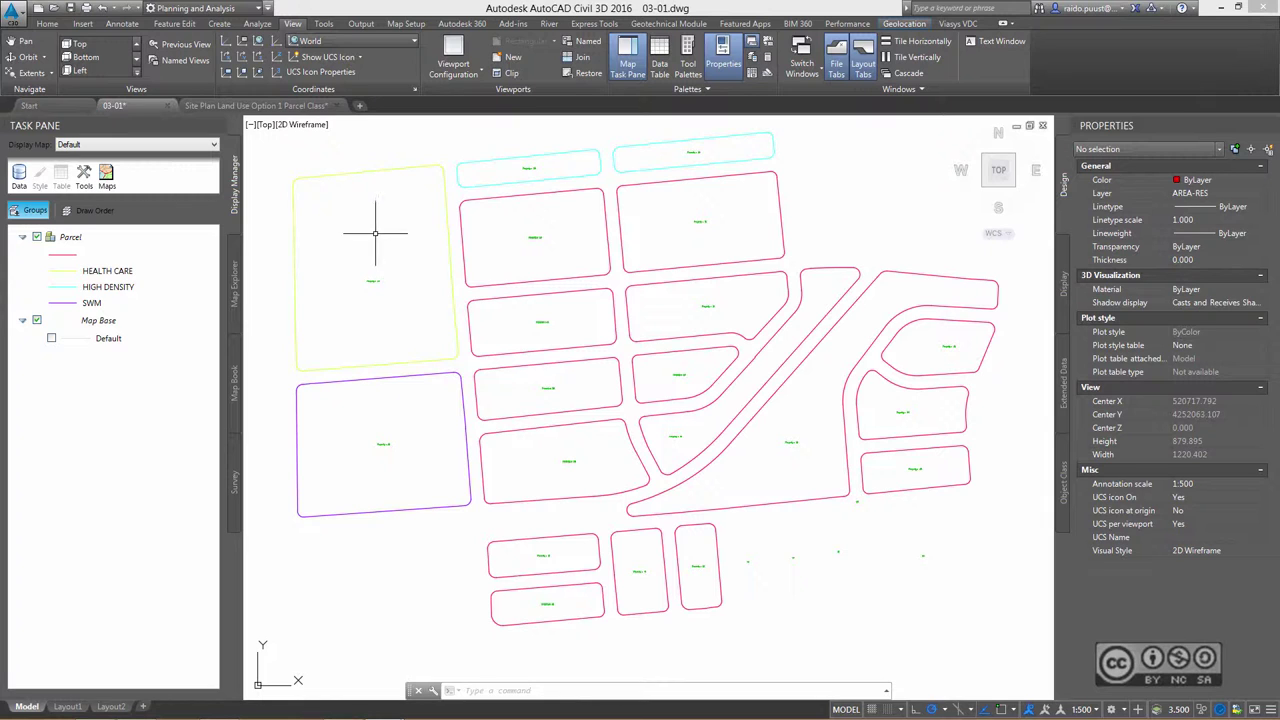
pyautogui.click(225, 106)
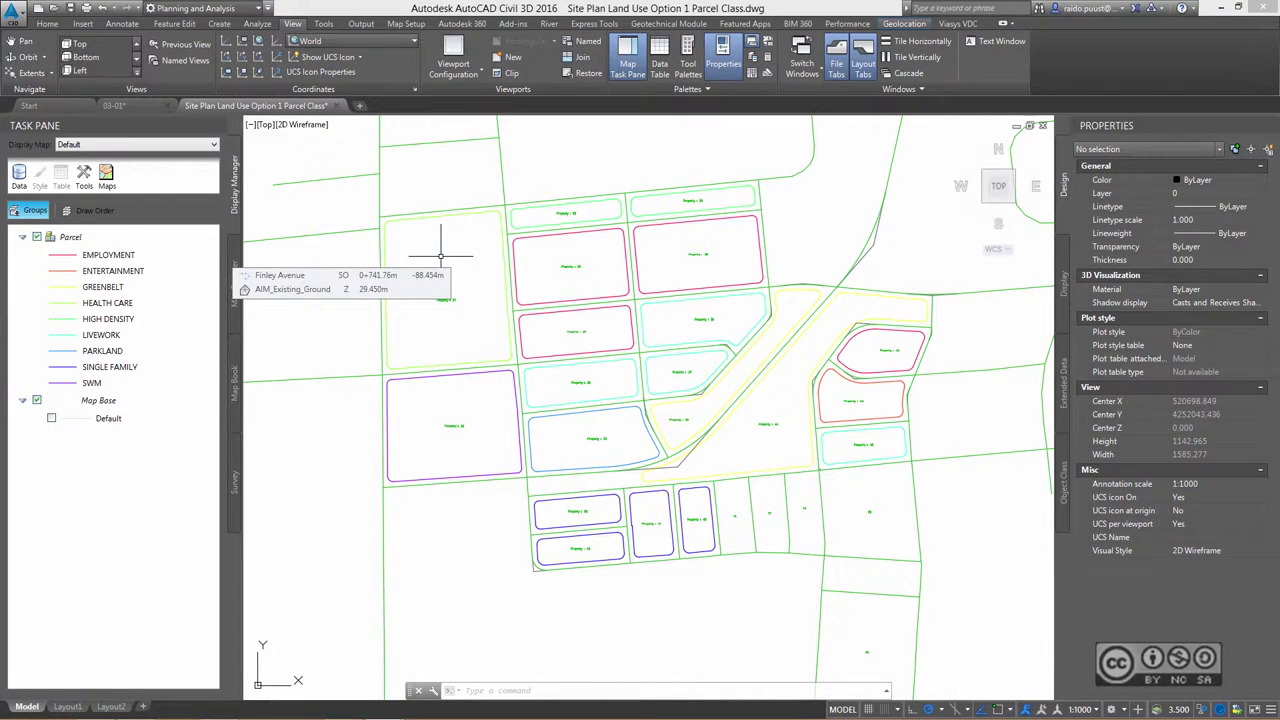
# Start a DWG to SDF export saved as Site Plan Map 3D Parcels.sdf in 02-Data.
pyautogui.click(361, 23)
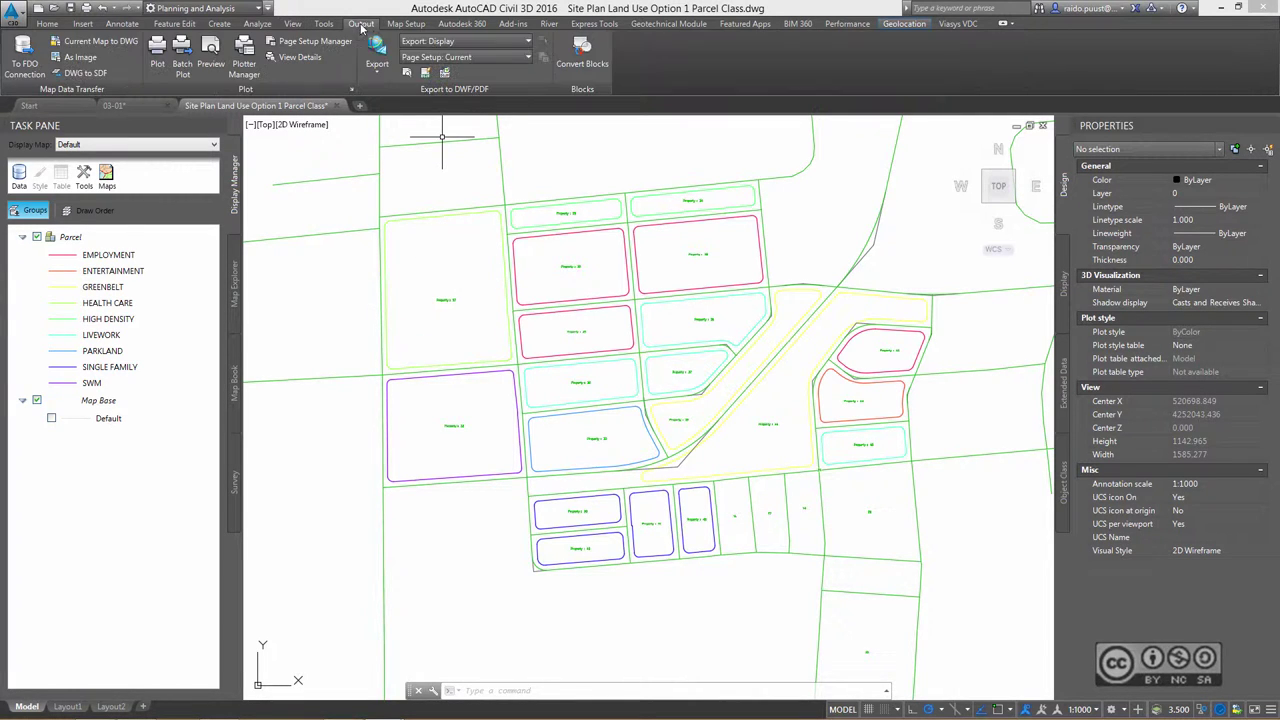
pyautogui.click(93, 76)
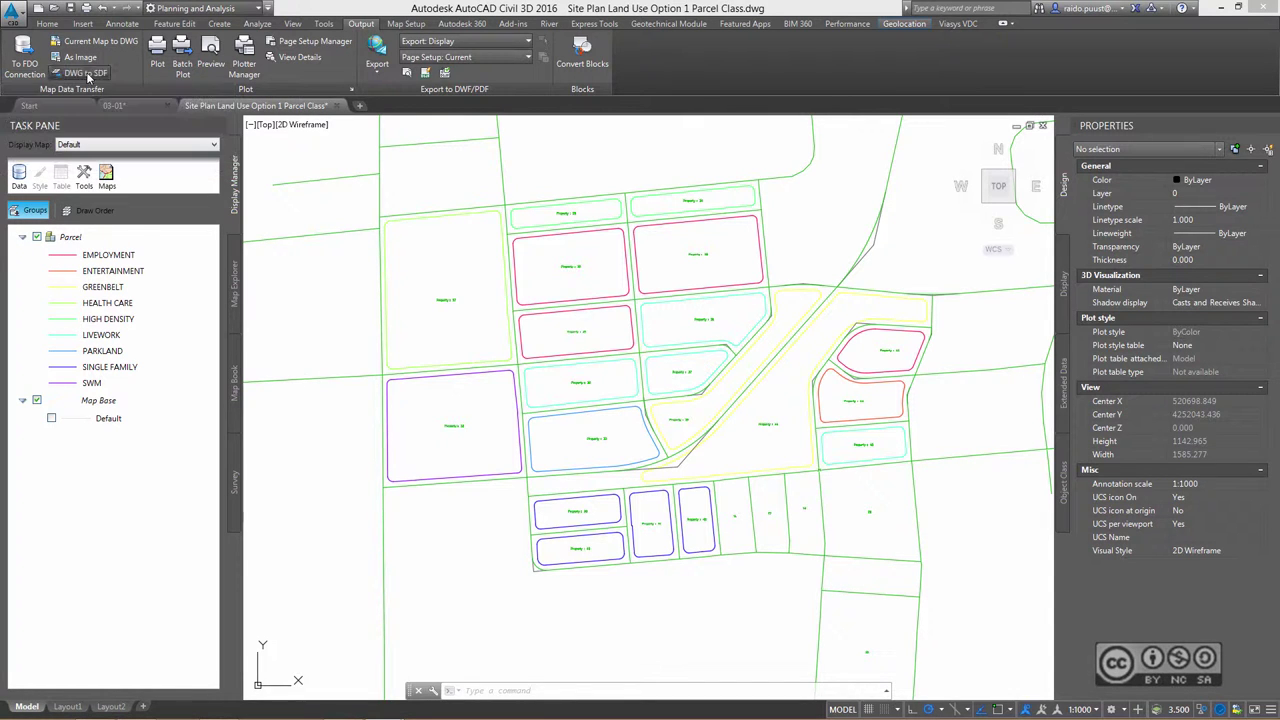
pyautogui.click(478, 430)
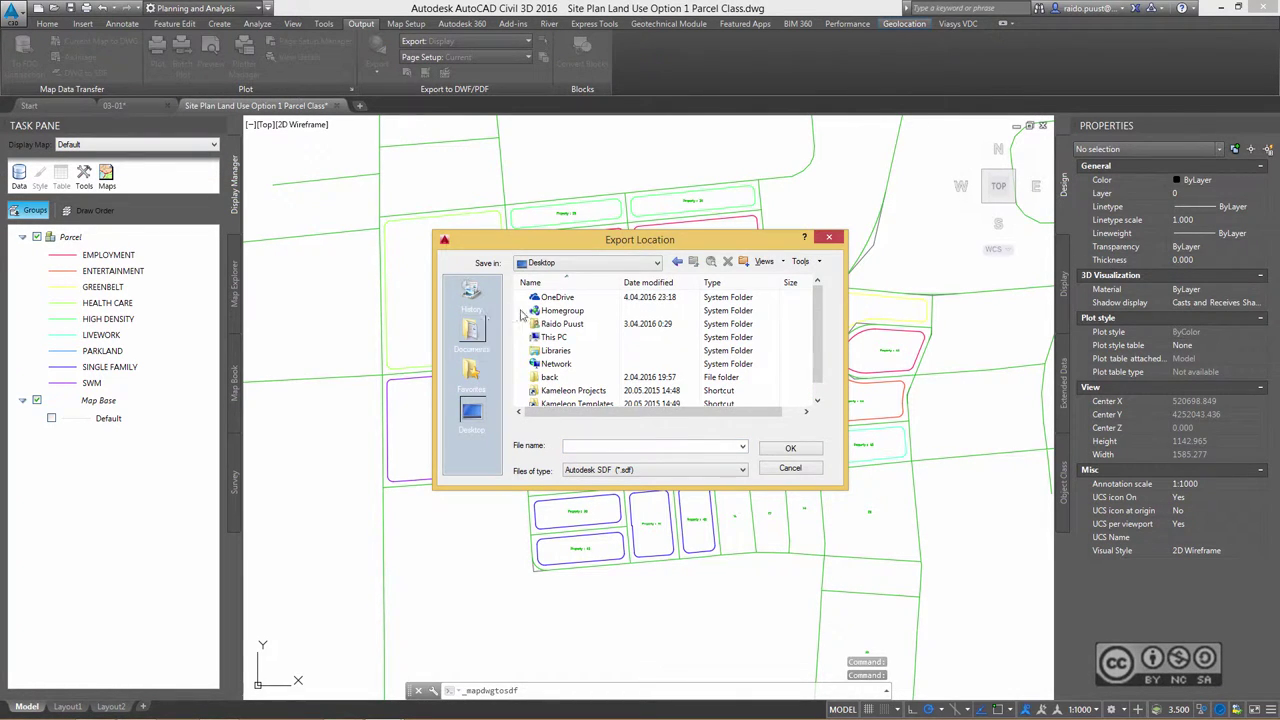
pyautogui.click(590, 262)
pyautogui.write('Site Plan Map 3D Parcels.sdf')
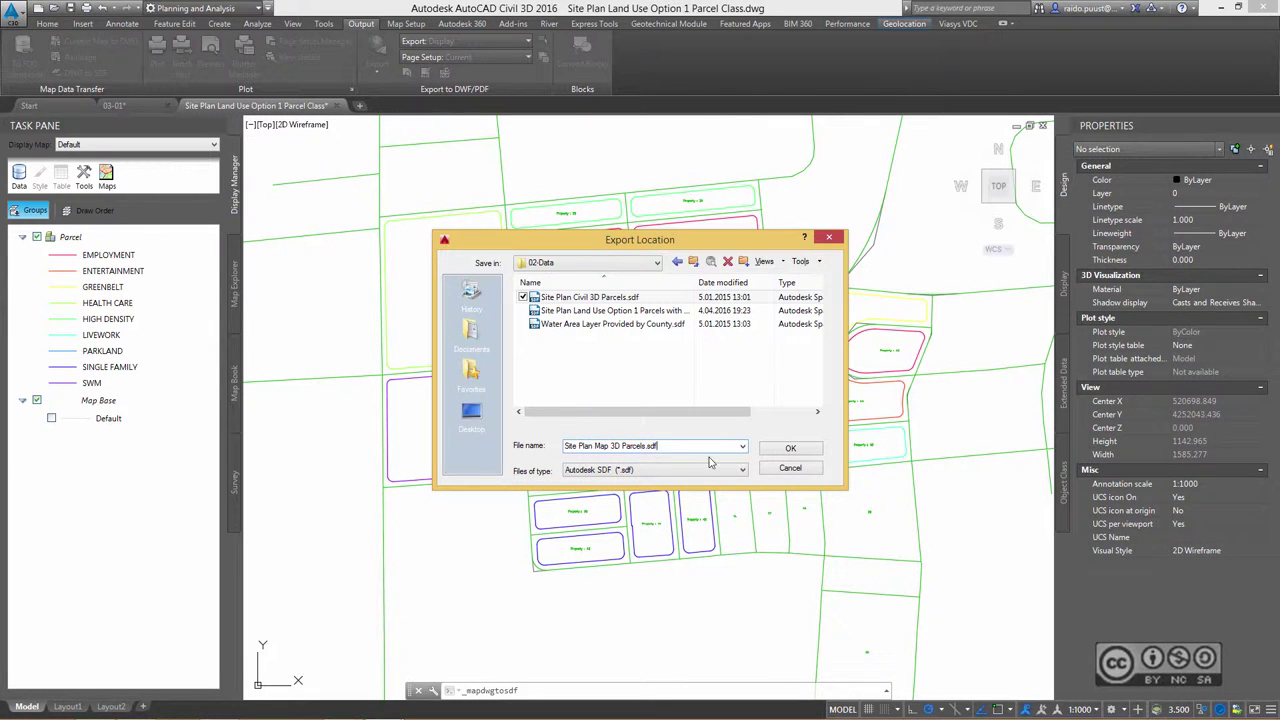
pyautogui.click(790, 448)
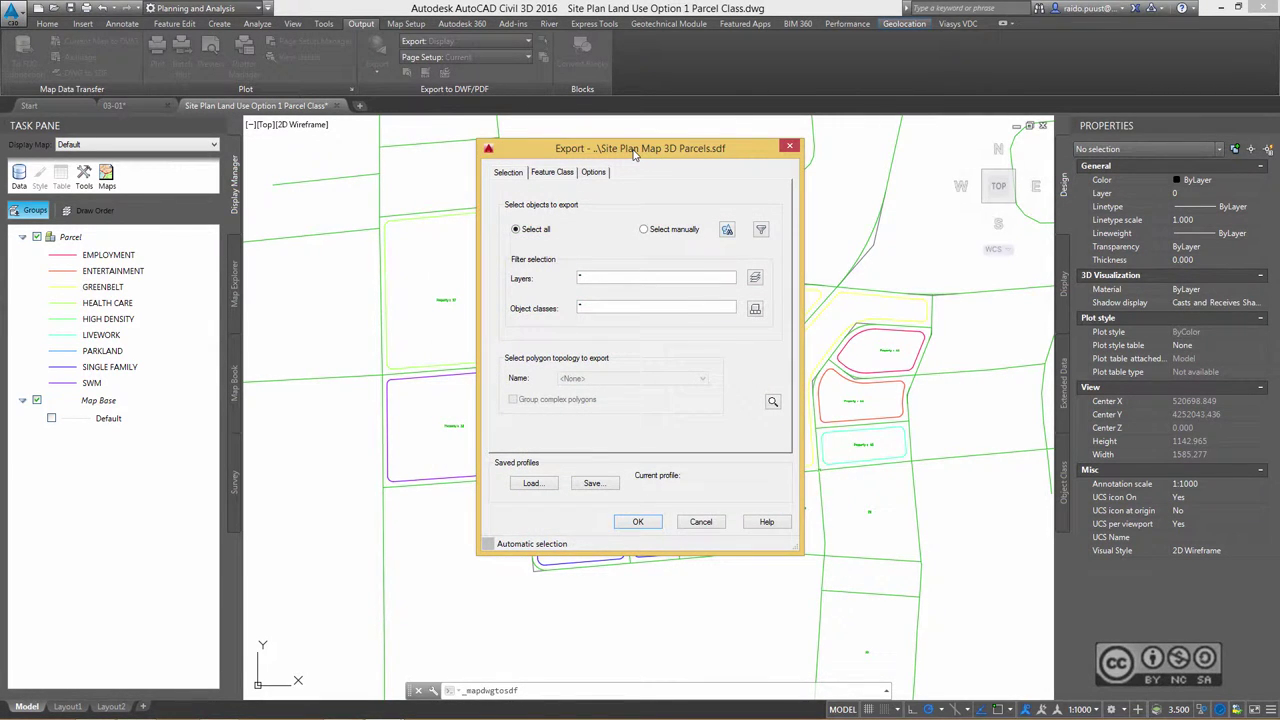
# Manually select the 20 parcels in the drawing as the export objects.
pyautogui.click(659, 232)
pyautogui.click(727, 230)
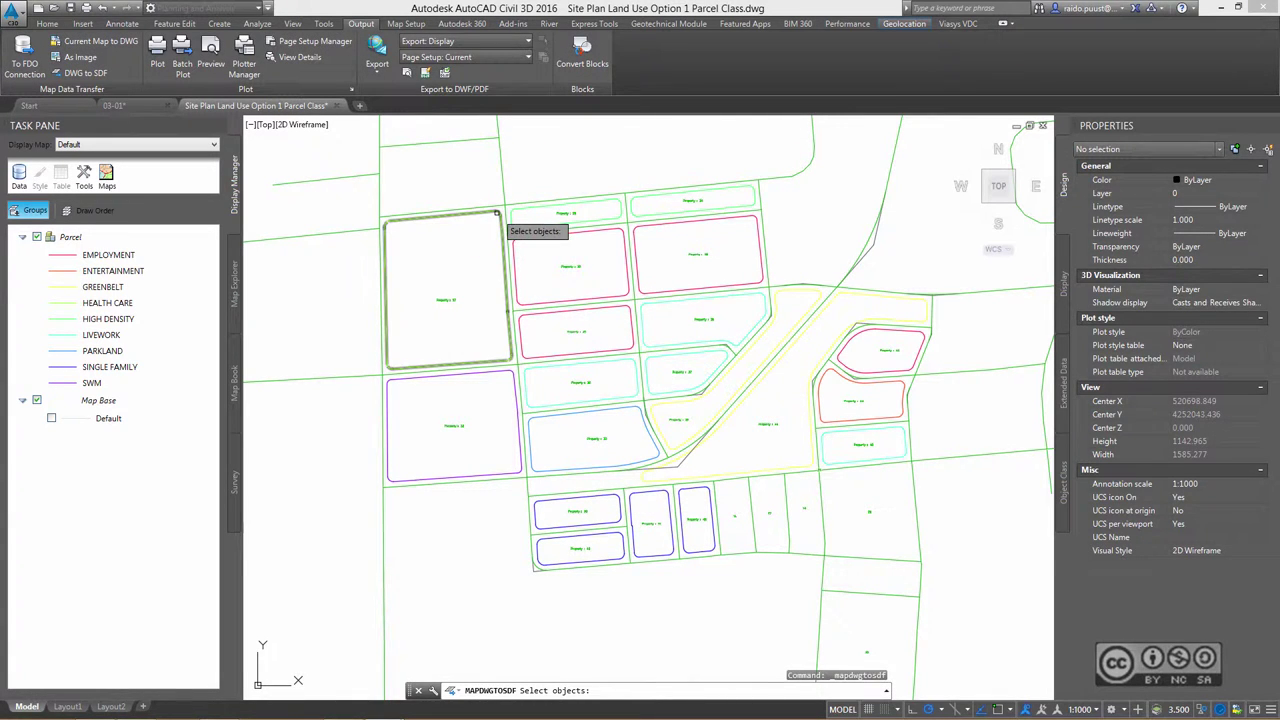
pyautogui.click(497, 212)
pyautogui.click(512, 213)
pyautogui.click(634, 208)
pyautogui.click(627, 232)
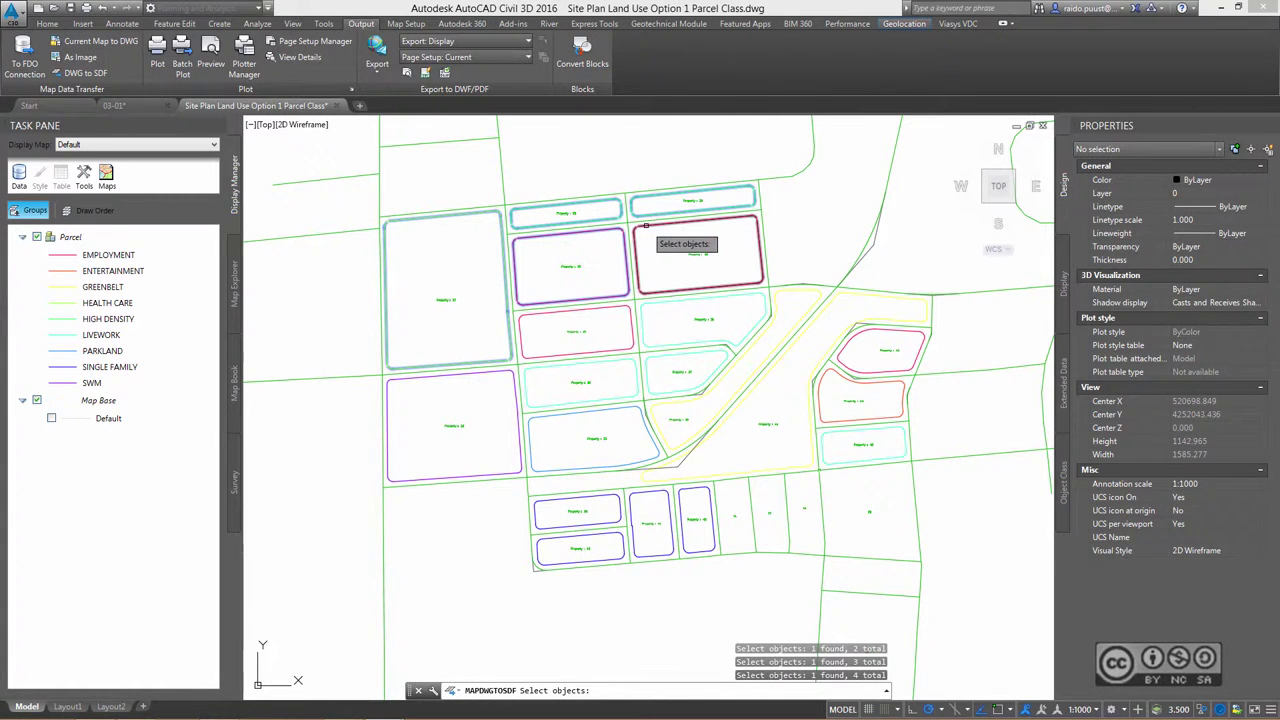
pyautogui.click(647, 299)
pyautogui.click(580, 330)
pyautogui.click(632, 353)
pyautogui.click(600, 385)
pyautogui.press('Return')
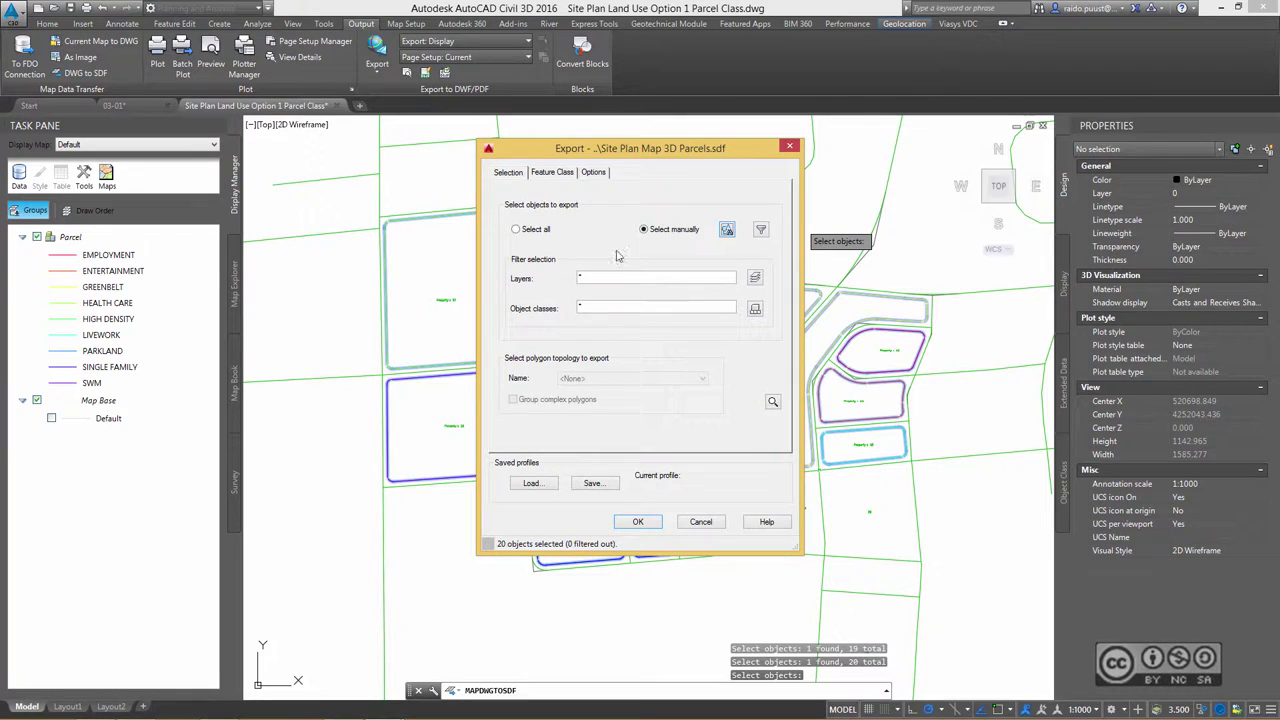
# Export all Parcel class attributes and treat closed polylines as polygons.
pyautogui.click(552, 174)
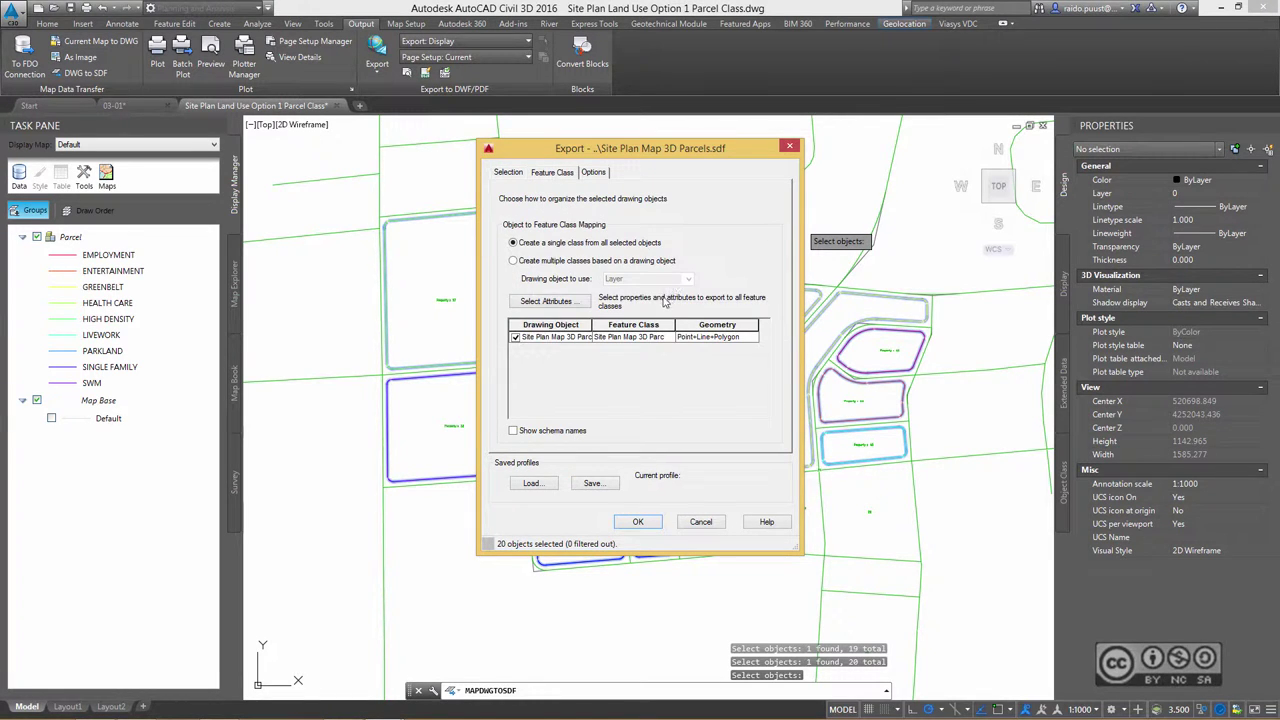
pyautogui.click(545, 301)
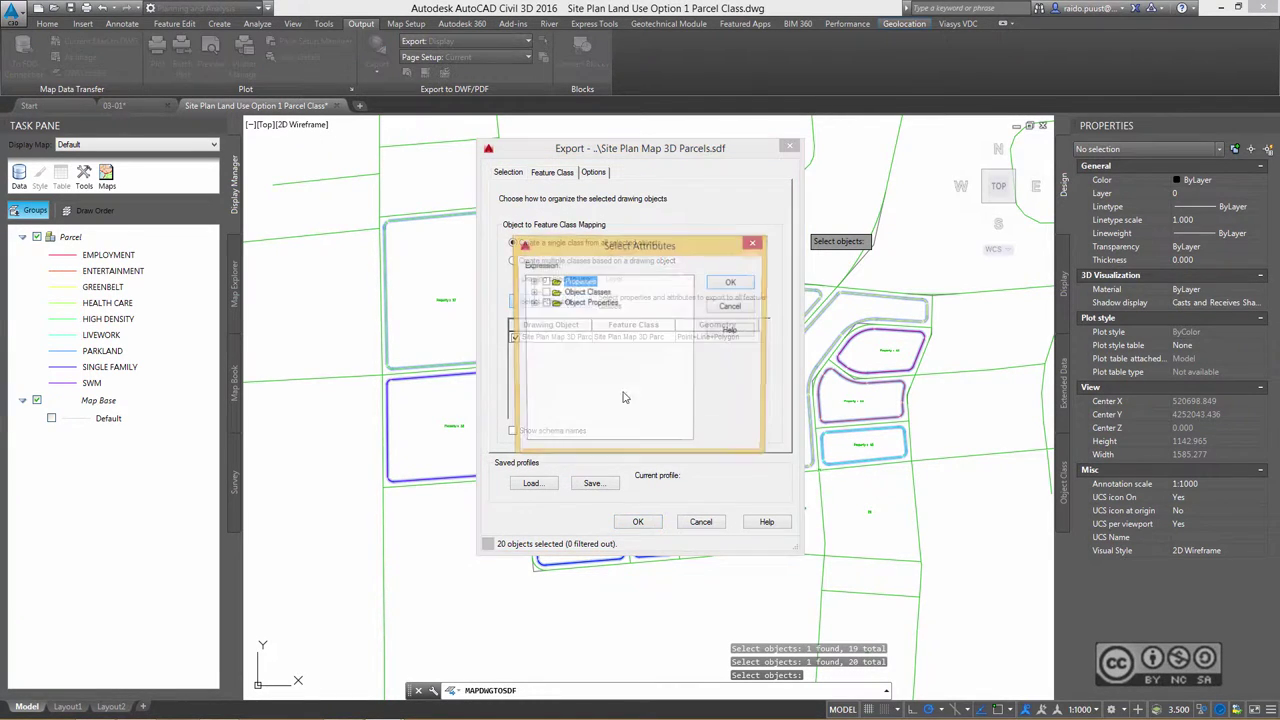
pyautogui.click(532, 292)
pyautogui.click(545, 302)
pyautogui.click(557, 302)
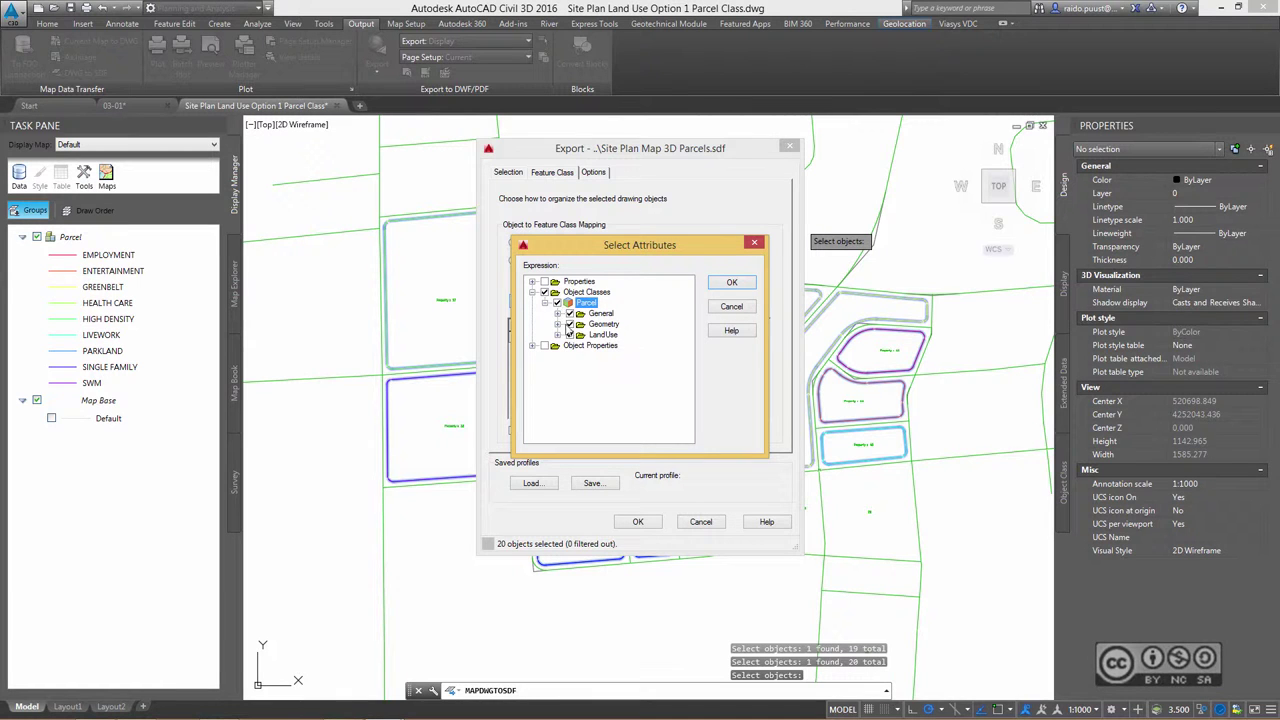
pyautogui.click(557, 313)
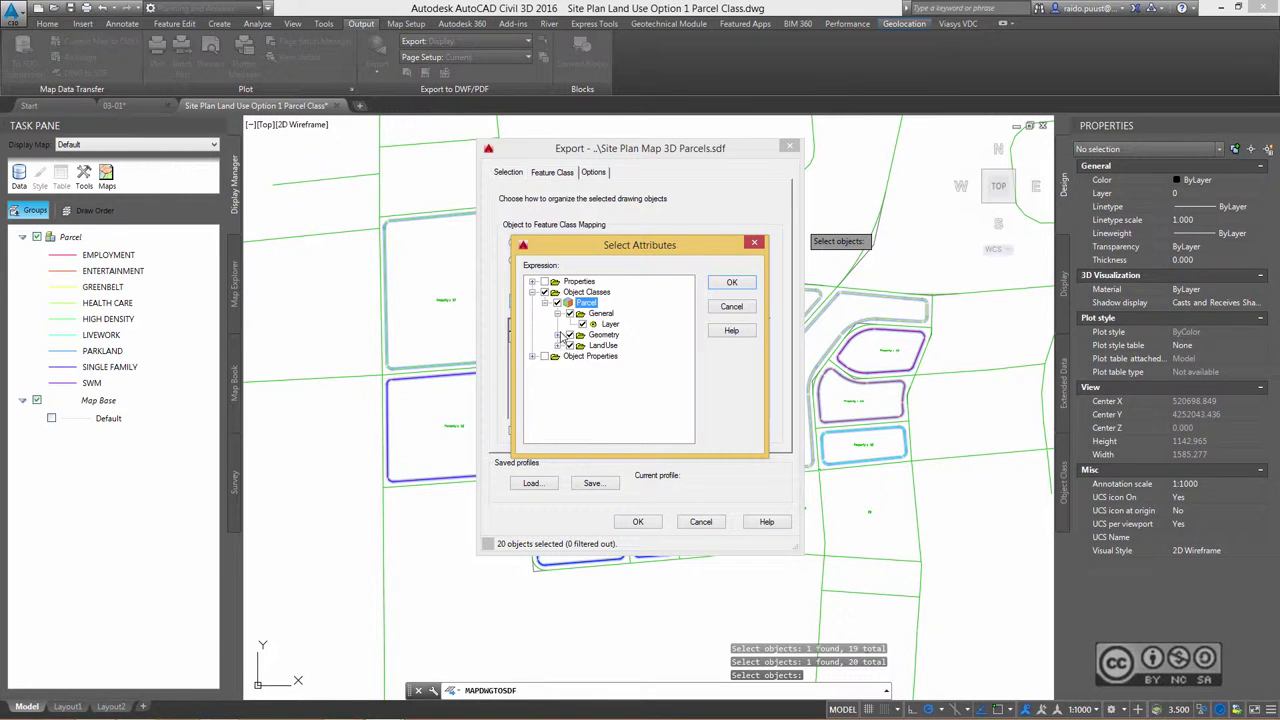
pyautogui.click(557, 335)
pyautogui.click(557, 377)
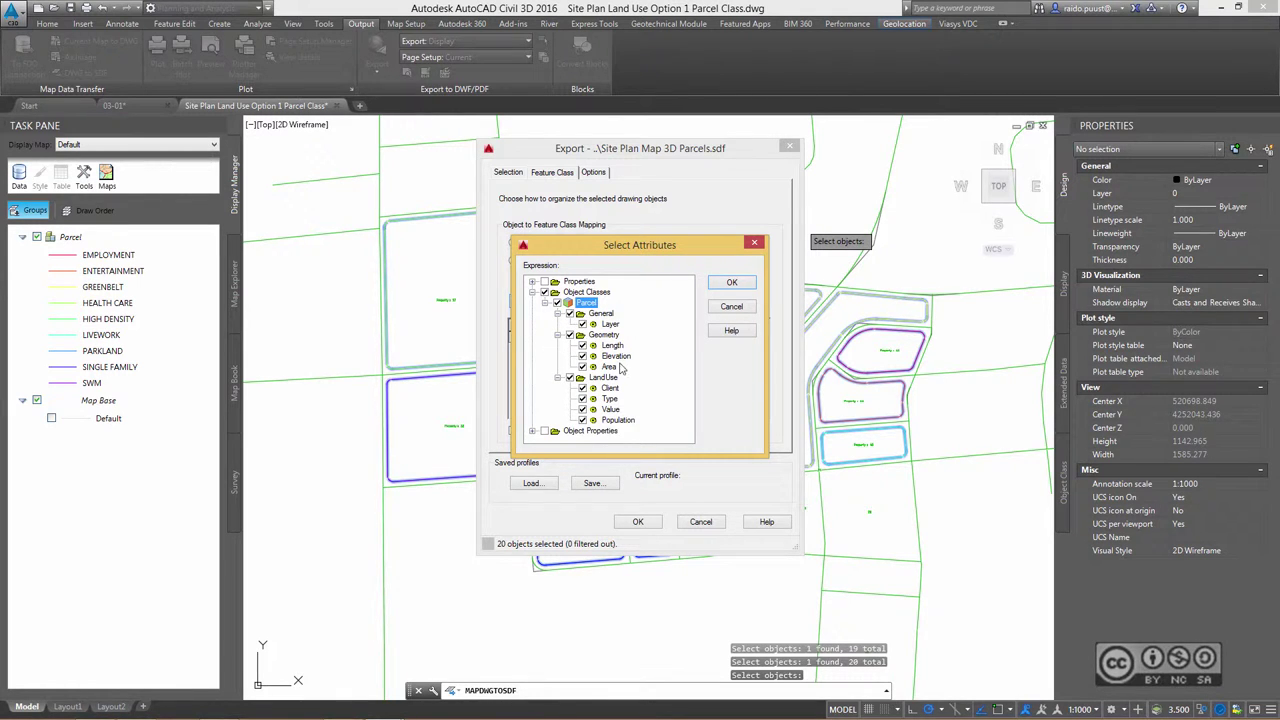
pyautogui.click(732, 284)
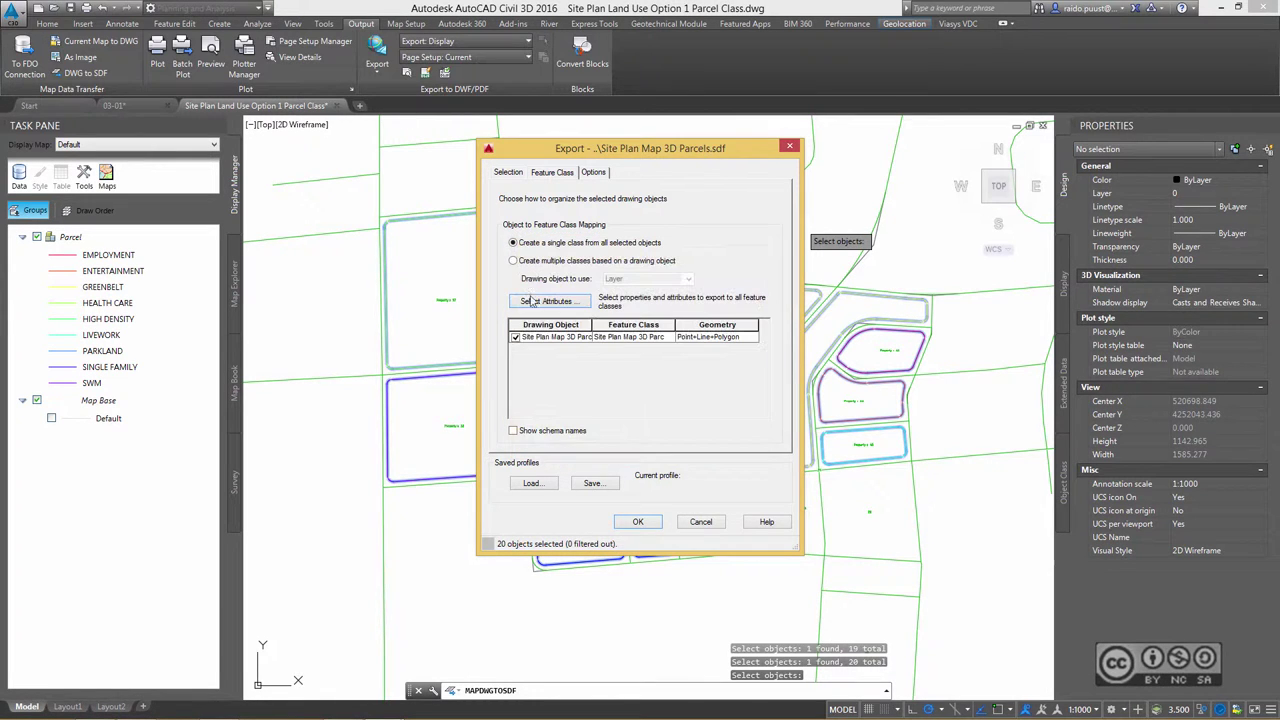
pyautogui.click(594, 173)
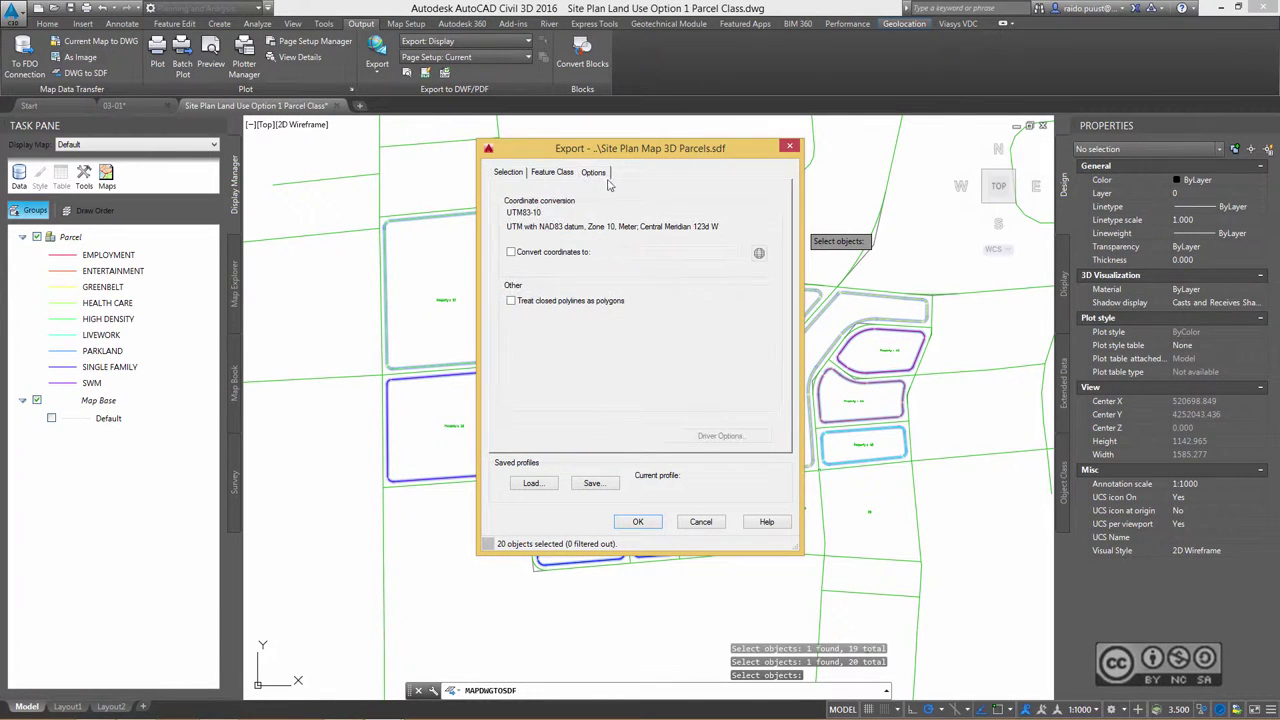
pyautogui.click(511, 301)
# Run the SDF export, then select the existing Parcels surface layer in InfraWorks 360.
pyautogui.click(648, 522)
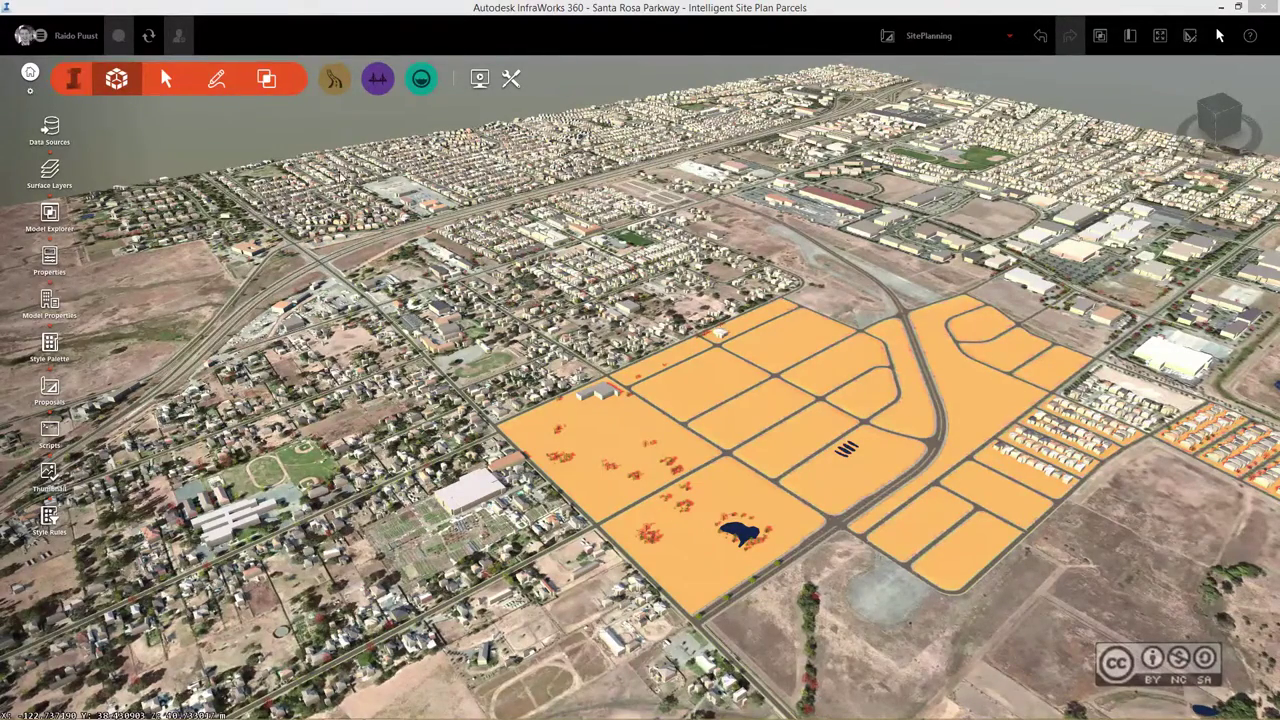
pyautogui.click(50, 172)
pyautogui.click(645, 360)
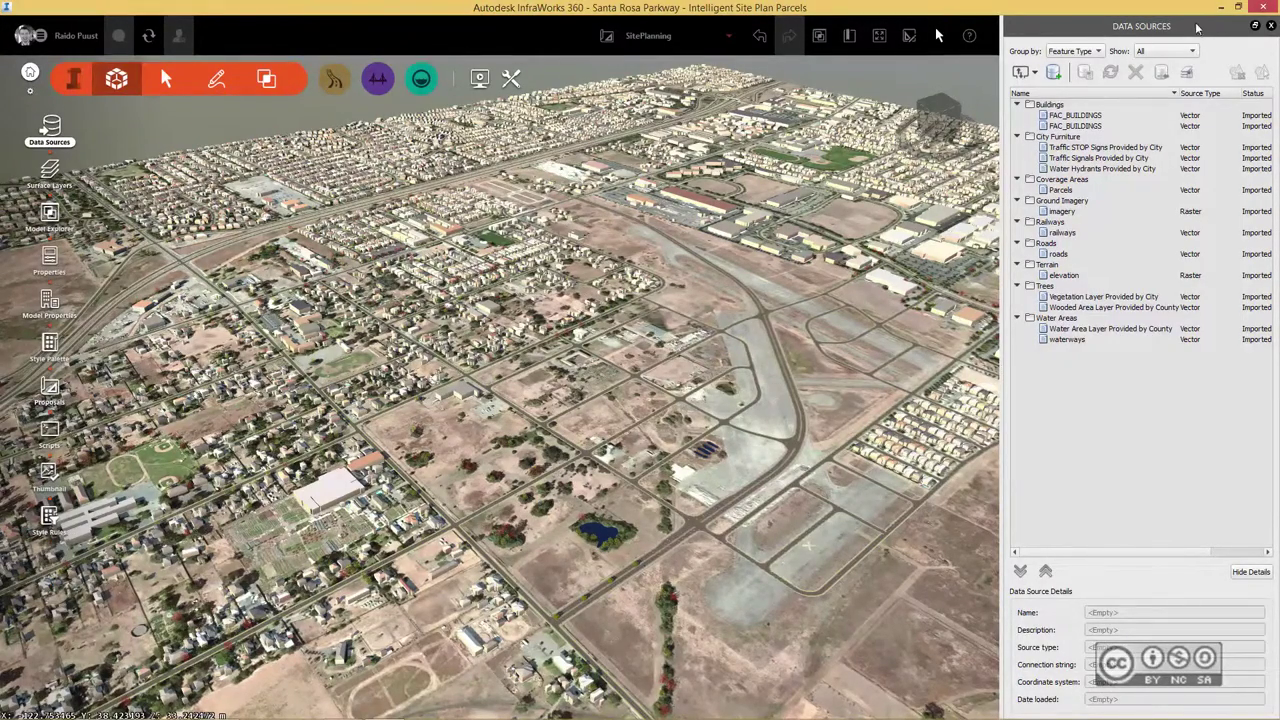
# Add Site Plan Map 3D Parcels.sdf as an SDF data source.
pyautogui.click(1034, 73)
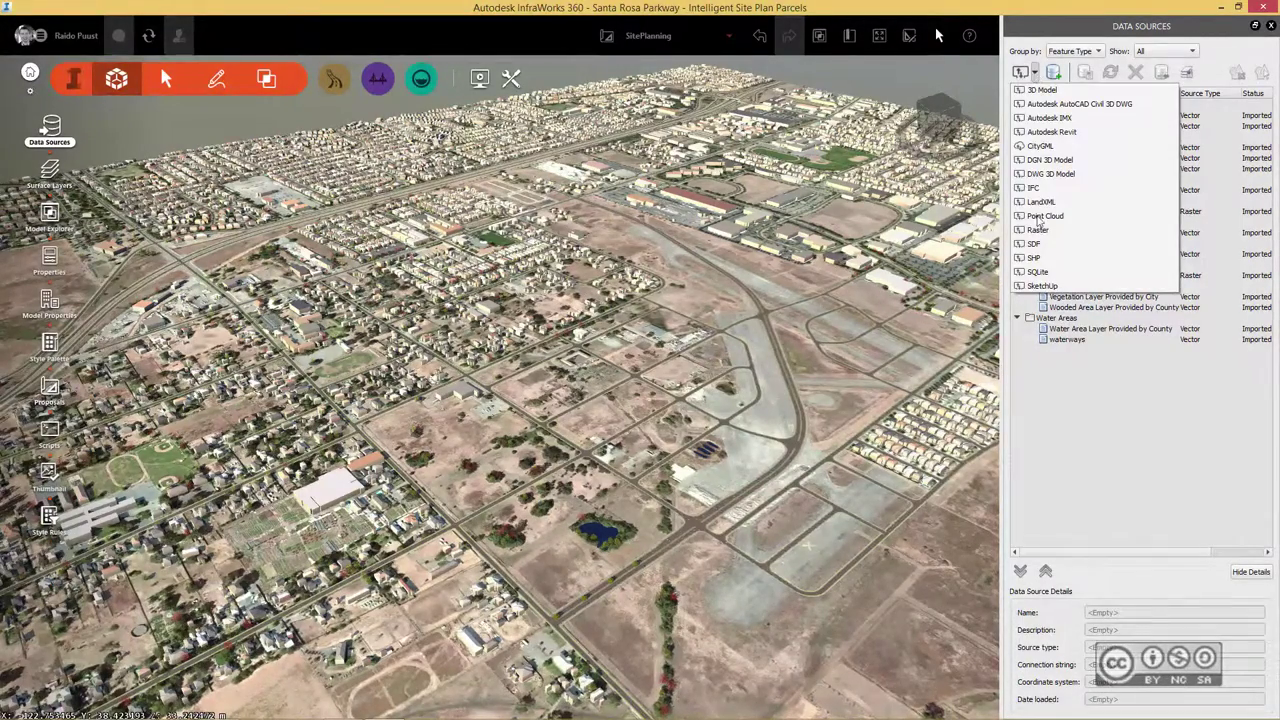
pyautogui.click(1034, 244)
pyautogui.click(430, 214)
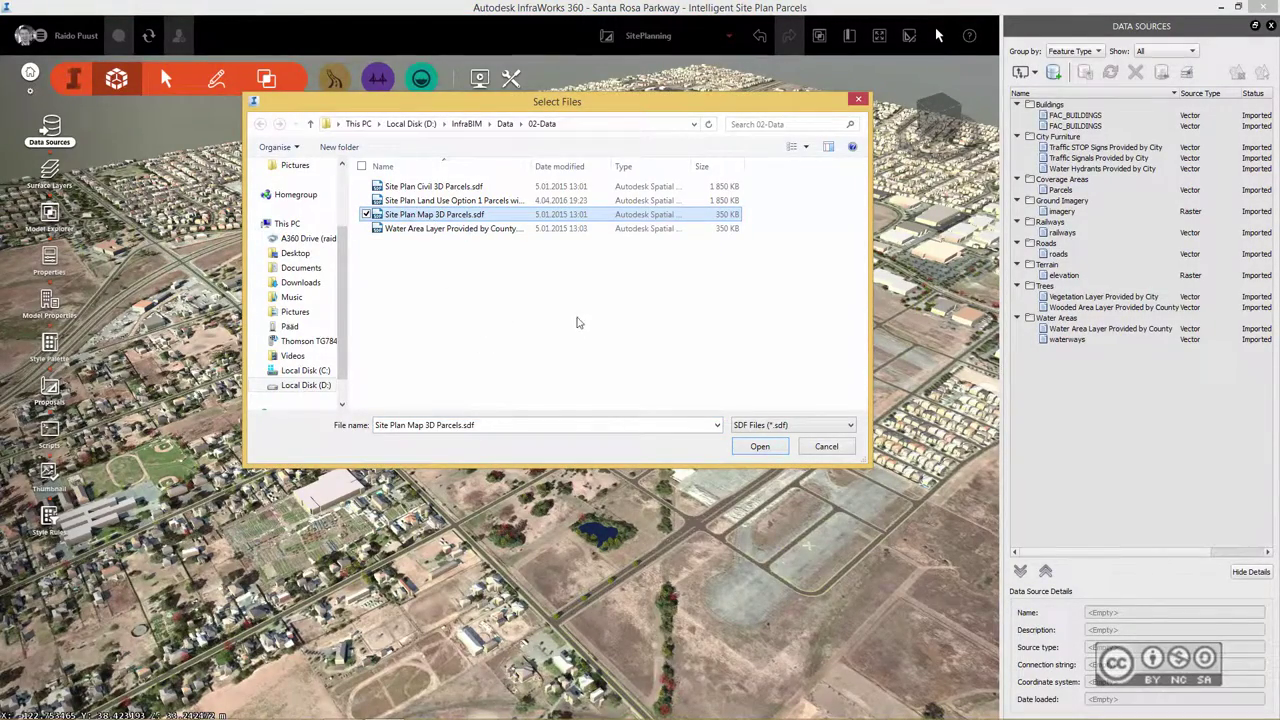
pyautogui.click(758, 446)
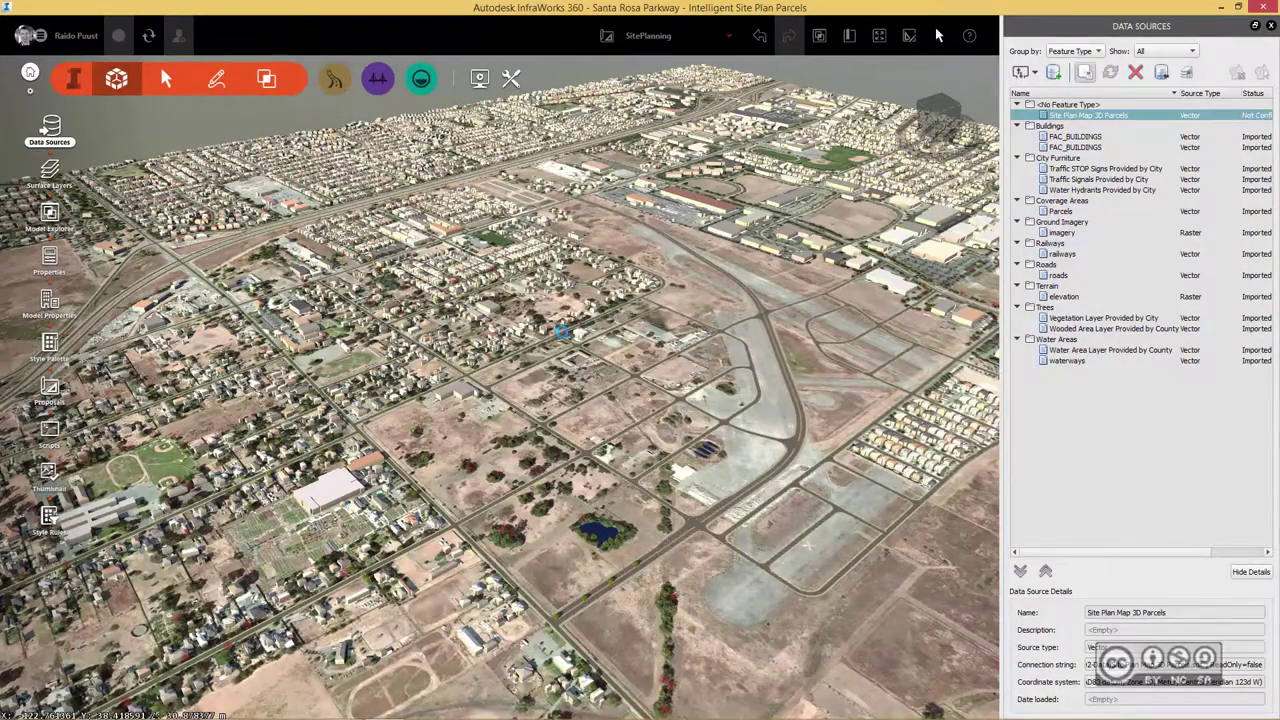
# Configure the source as Coverage Areas with the Type property as its category.
pyautogui.click(704, 135)
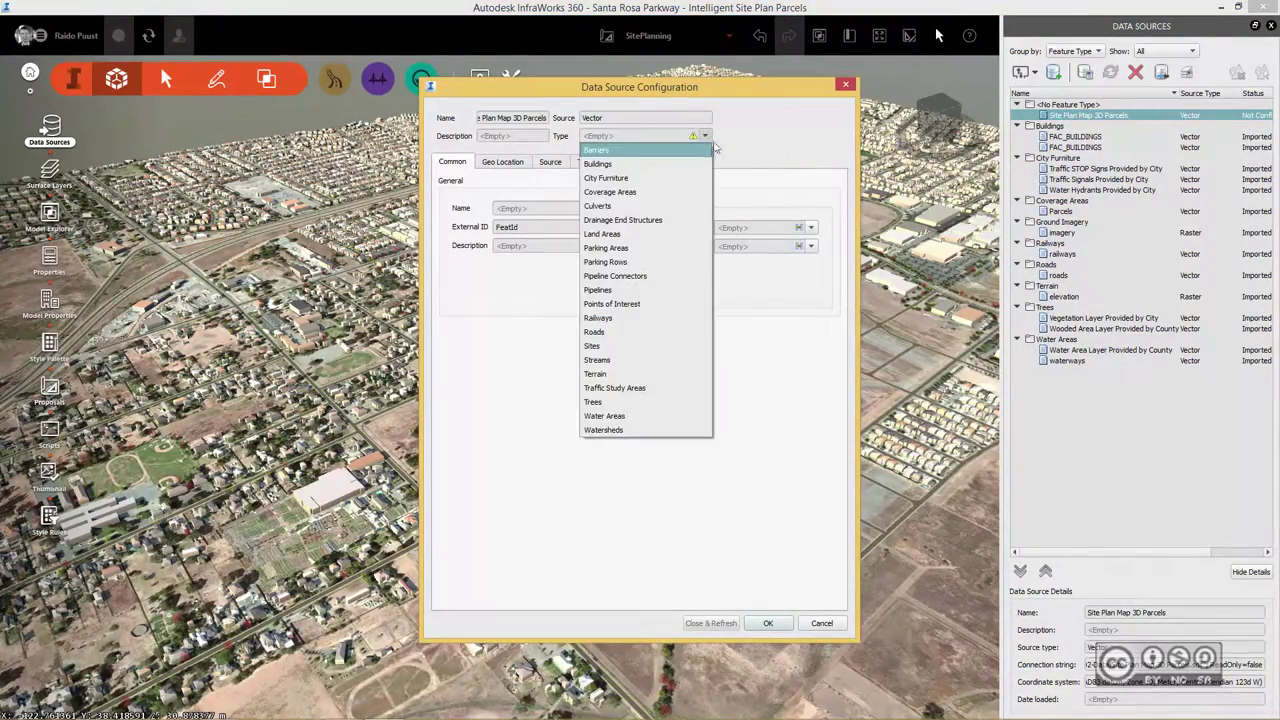
pyautogui.click(620, 192)
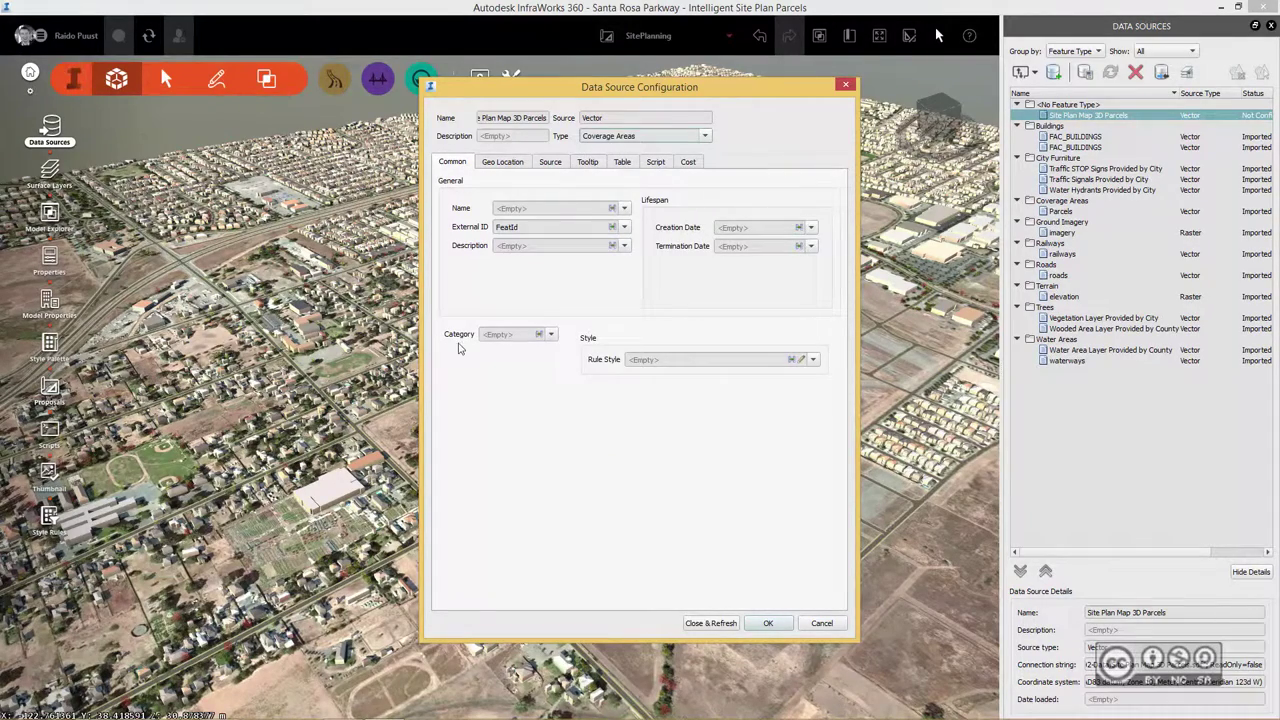
pyautogui.click(539, 334)
pyautogui.click(410, 290)
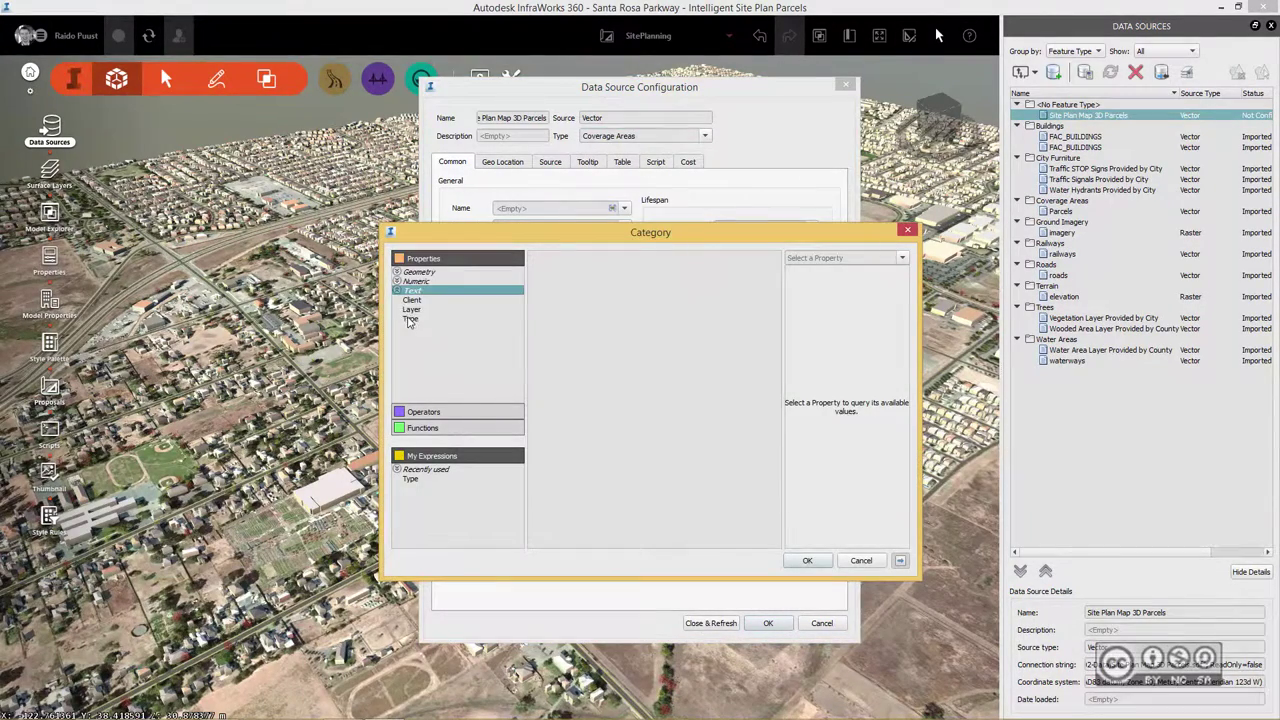
pyautogui.doubleClick(410, 318)
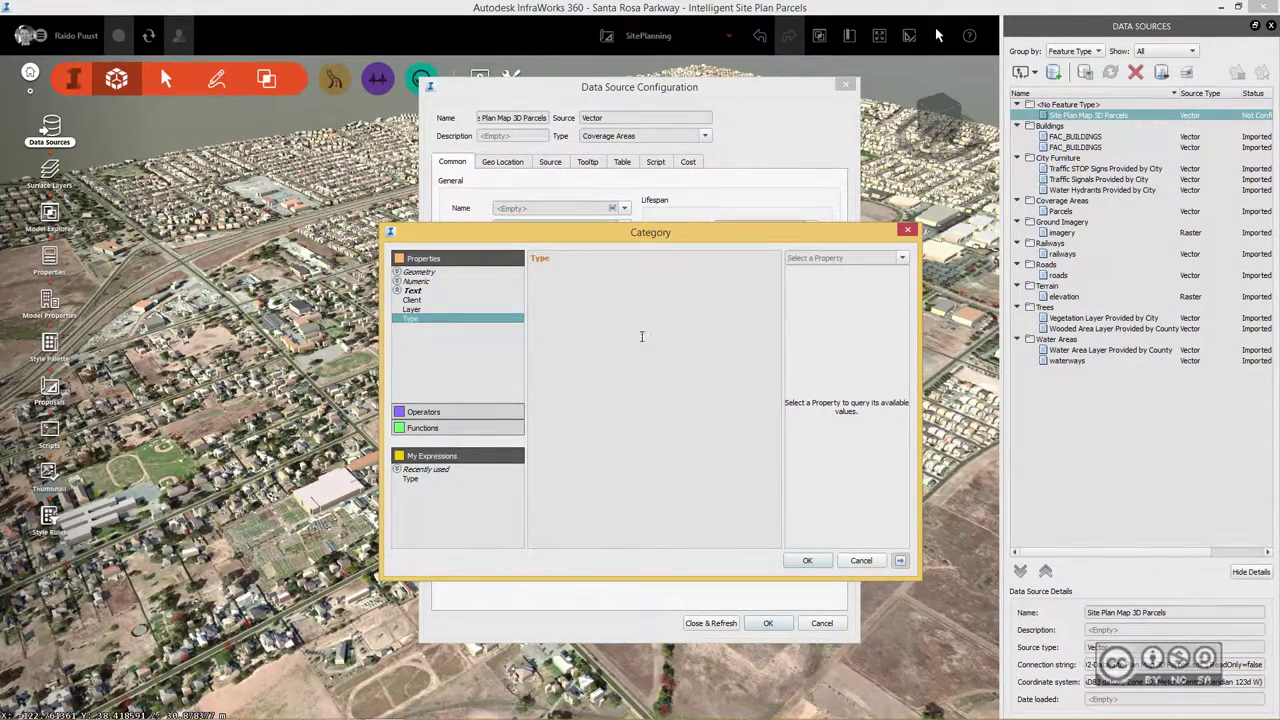
pyautogui.click(807, 560)
pyautogui.click(558, 164)
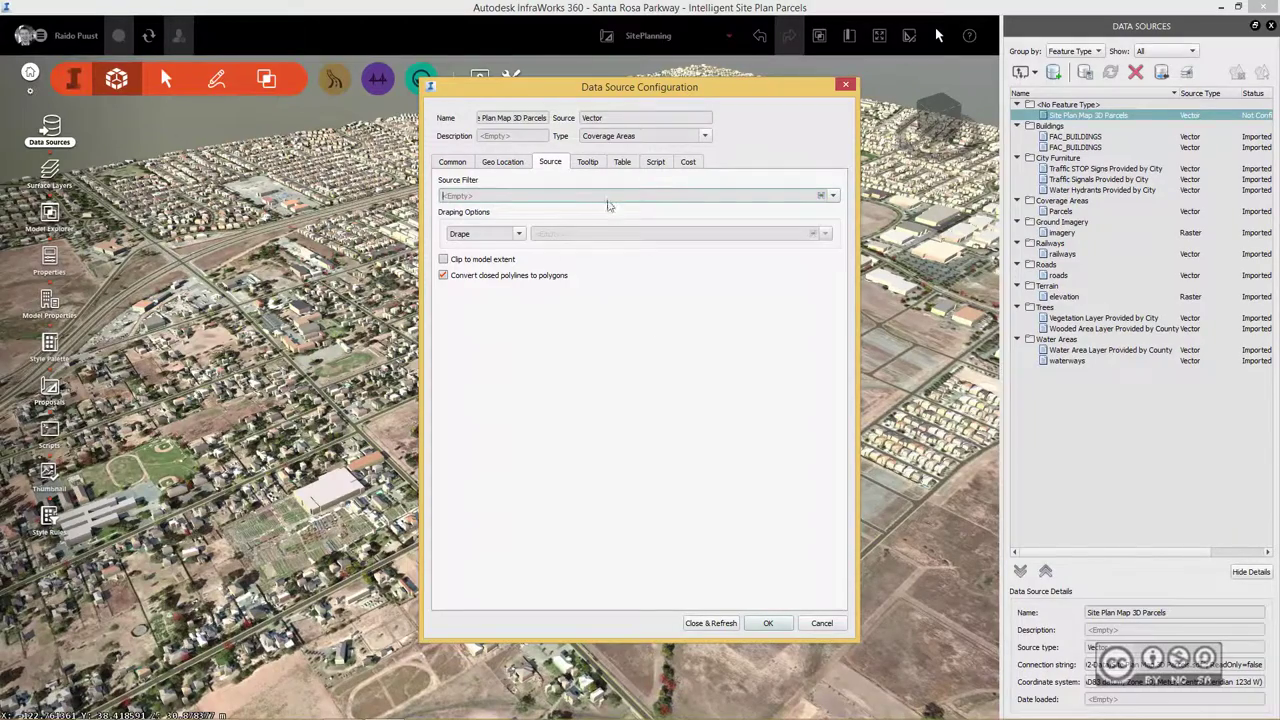
# Set the tooltip to an underlined 'PROPERTY TYPE' above %CATEGORY%, then close and refresh.
pyautogui.click(587, 165)
pyautogui.click(506, 286)
pyautogui.write('PROPE')
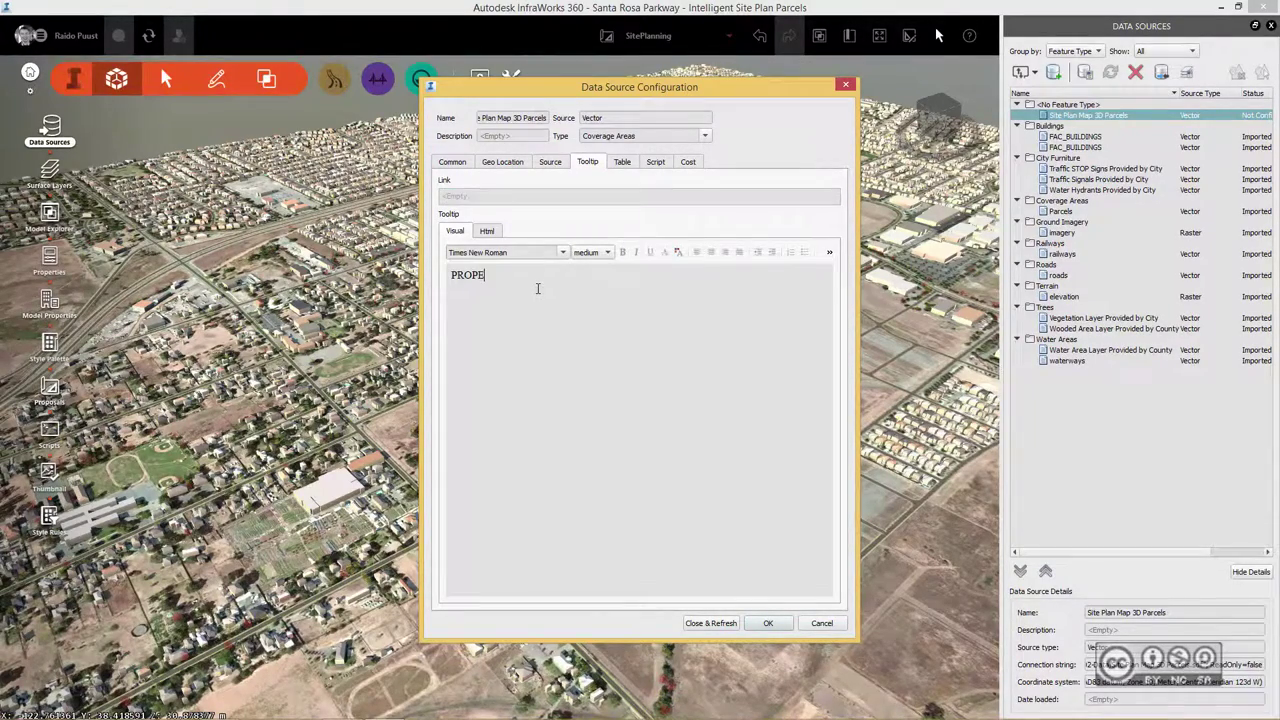
pyautogui.write('RTY TYPE')
pyautogui.press('Return')
pyautogui.write('%CAT')
pyautogui.write('EGORY%')
pyautogui.tripleClick(484, 275)
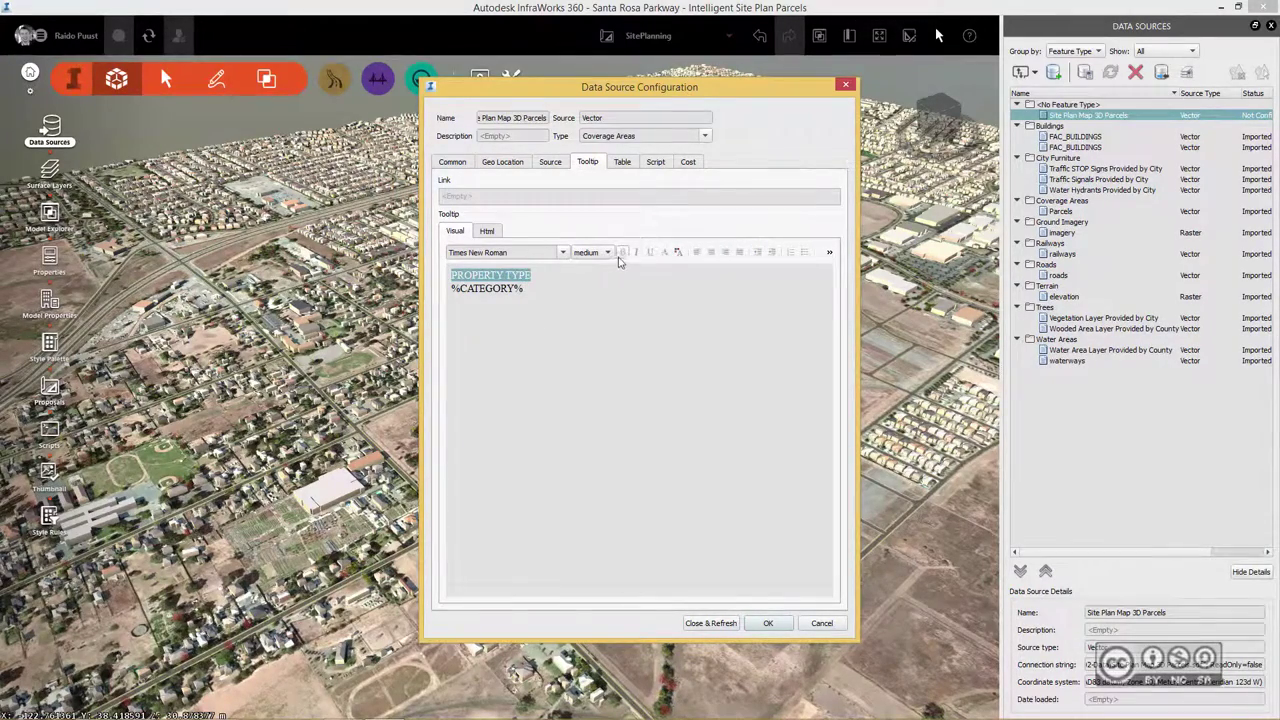
pyautogui.click(650, 252)
pyautogui.click(551, 277)
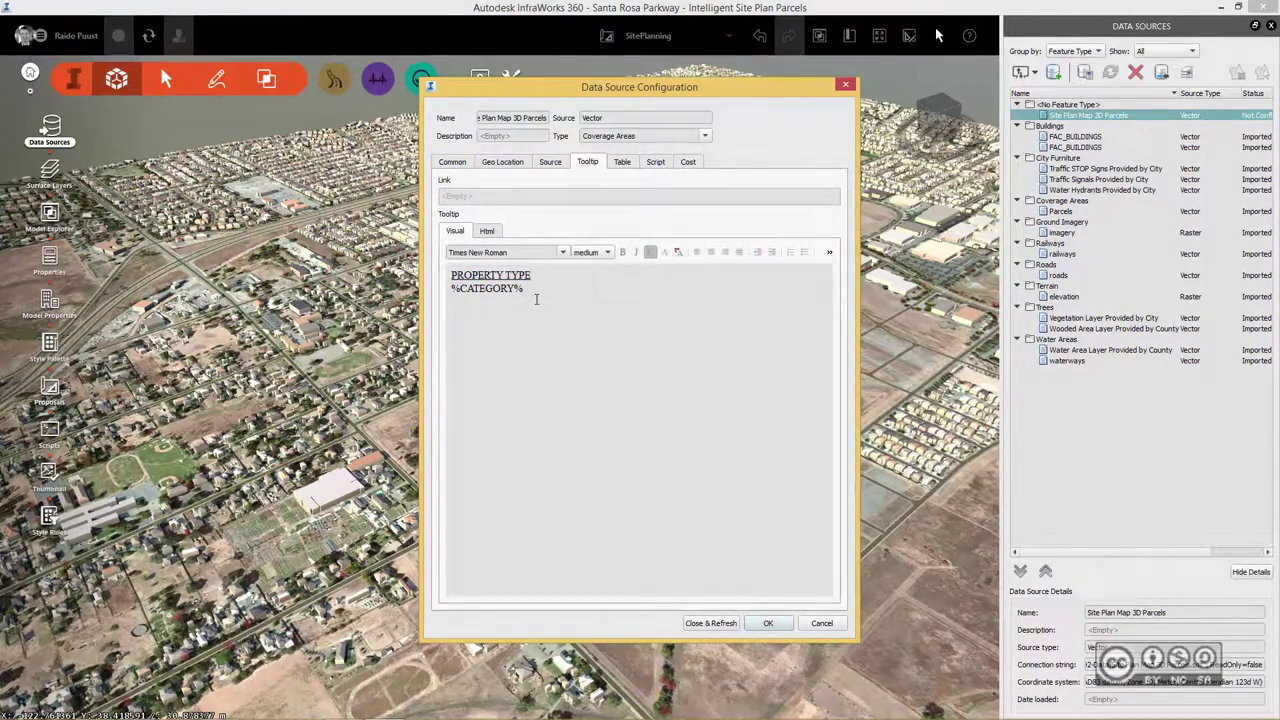
pyautogui.click(708, 623)
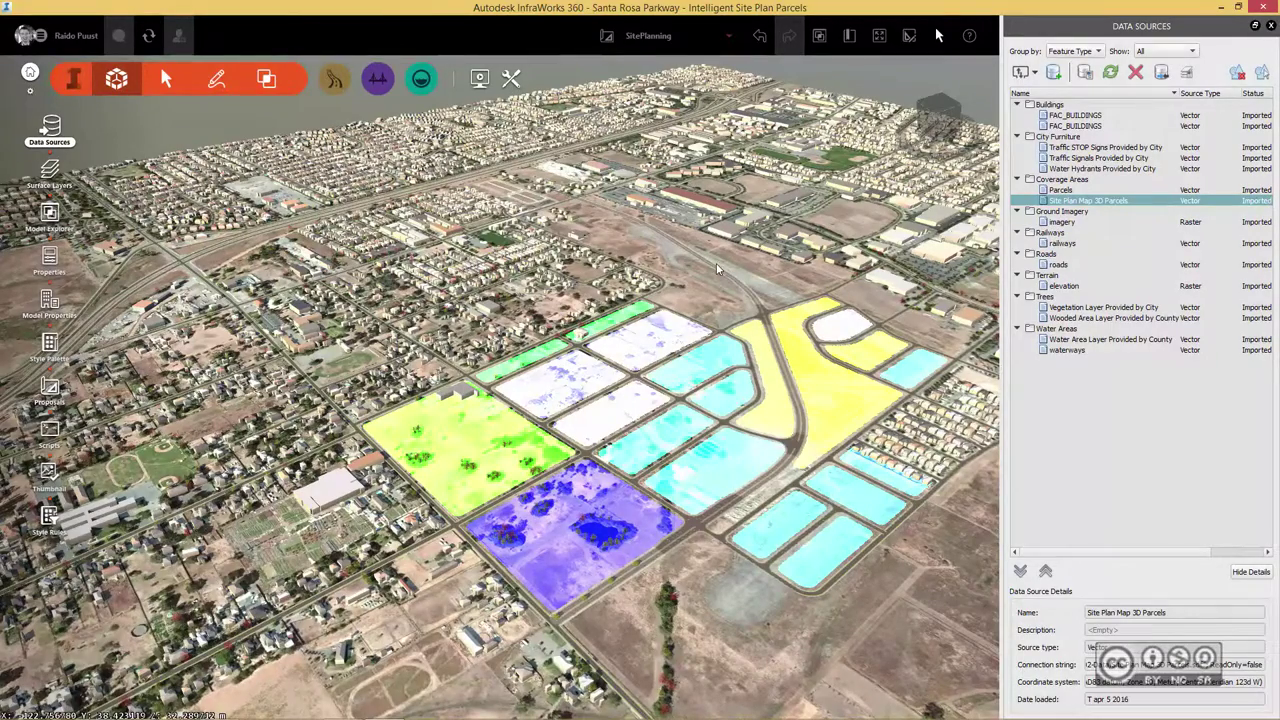
# Review the Property Type feature theme, then inspect one parcel's HEALTH CARE category.
pyautogui.click(279, 87)
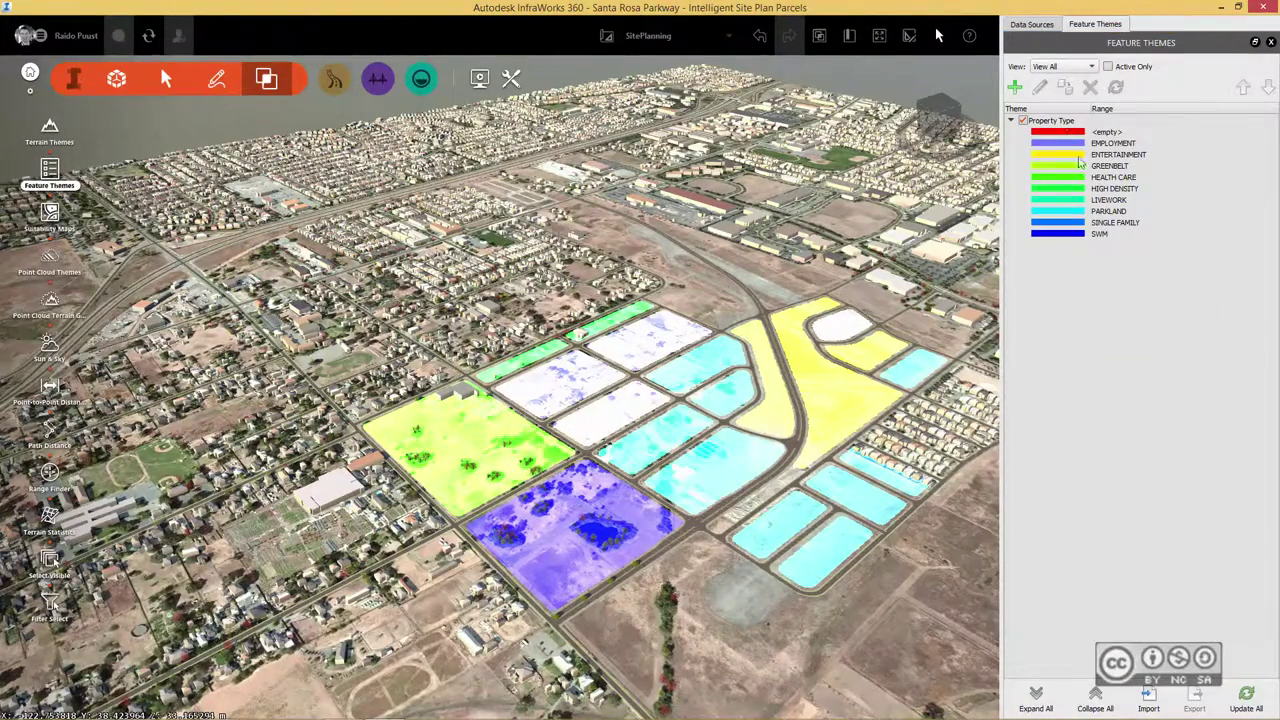
pyautogui.doubleClick(1052, 121)
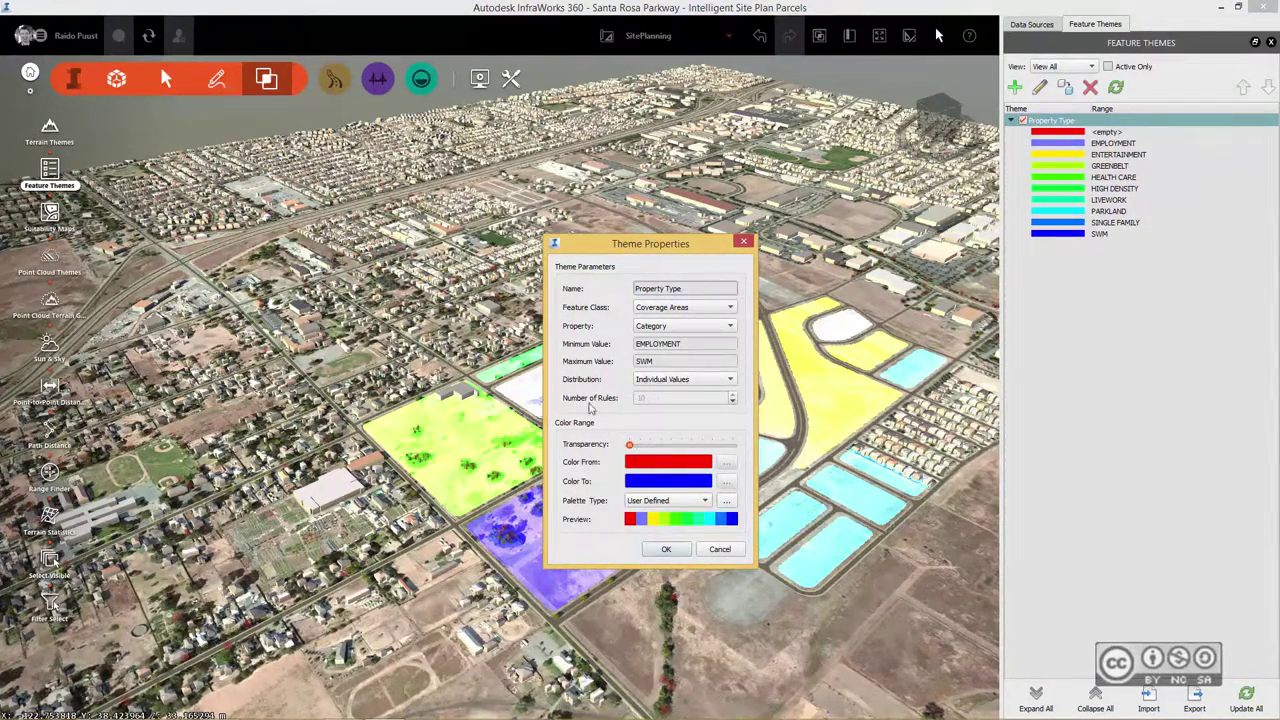
pyautogui.press('Escape')
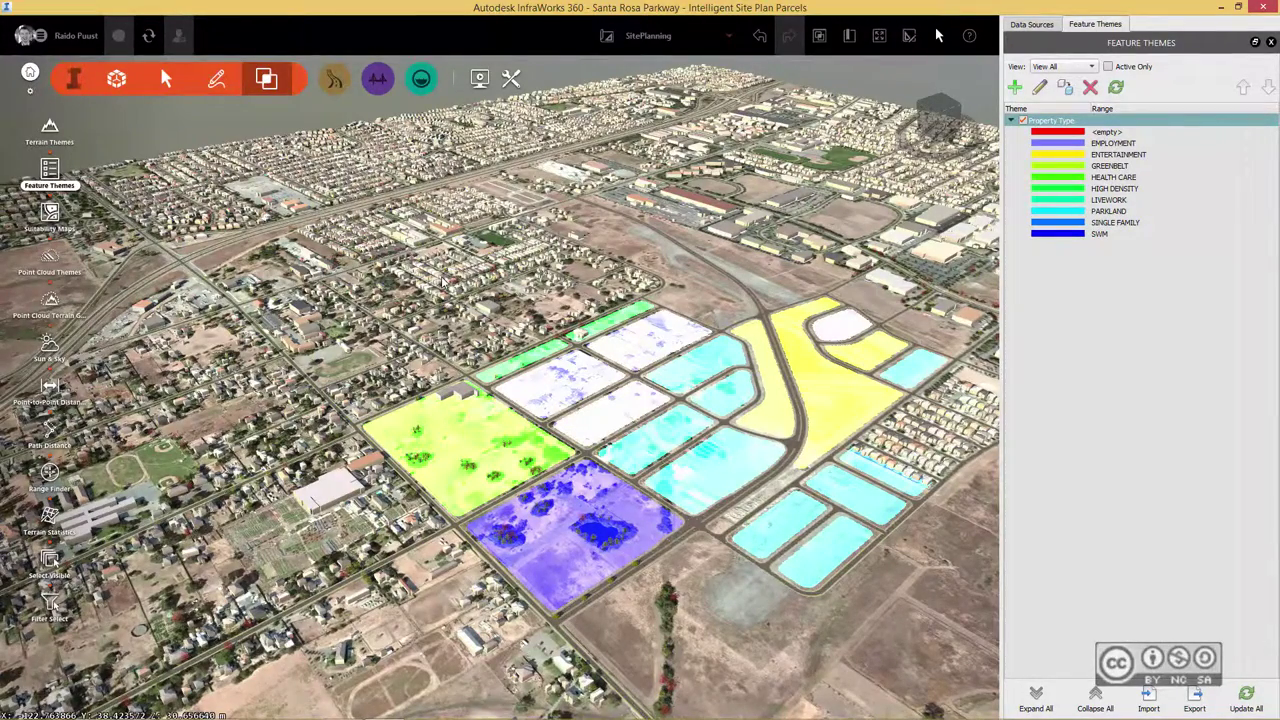
pyautogui.click(487, 452)
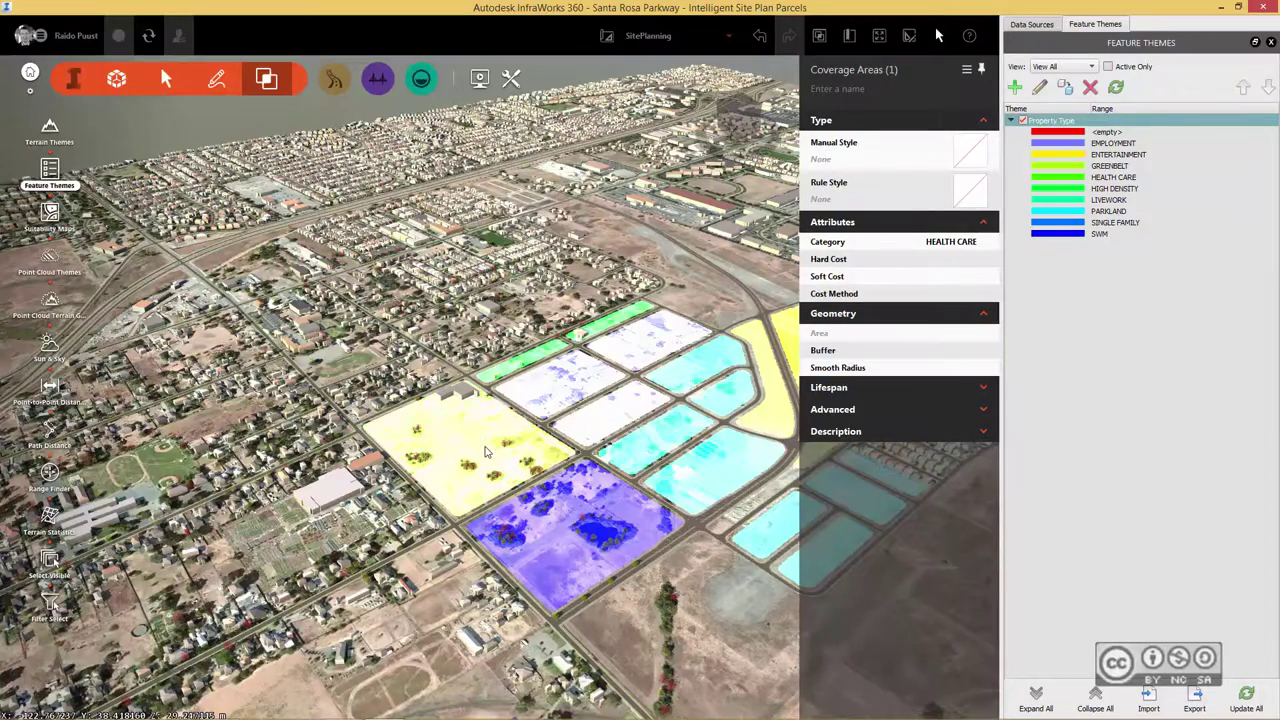